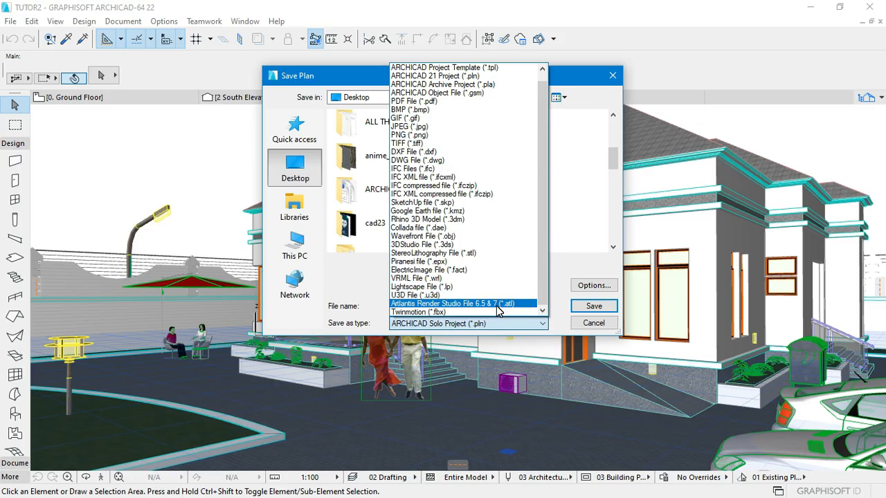
Export the 3D model to the Desktop as an Artlantis Render Studio 6.5 & 7 file named STUDIO 7
click(496, 304)
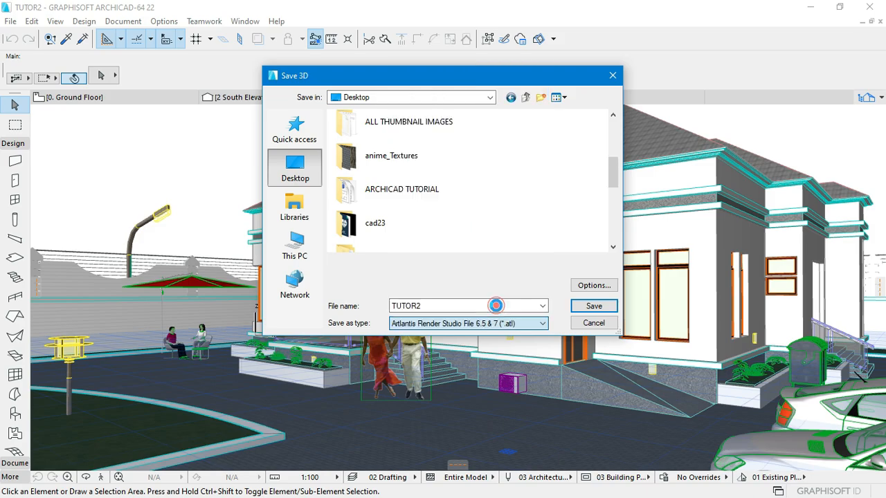
double_click(420, 305)
text(STUDIO 7.atl)
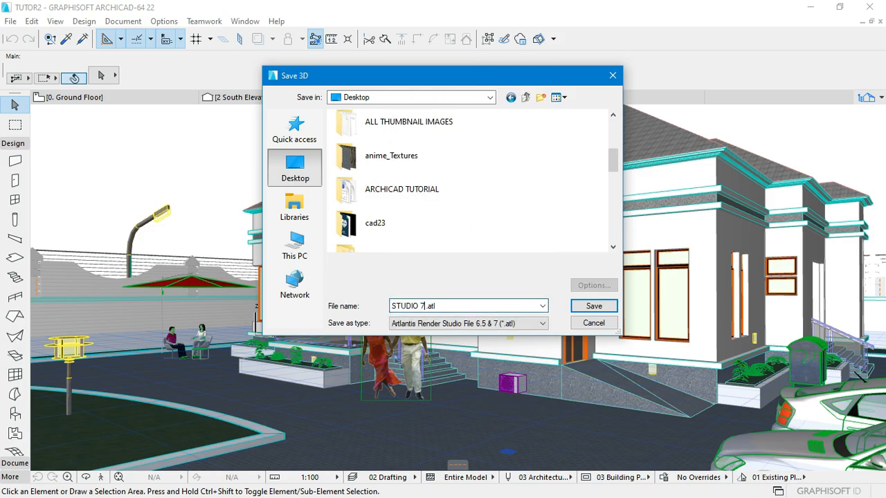
click(593, 305)
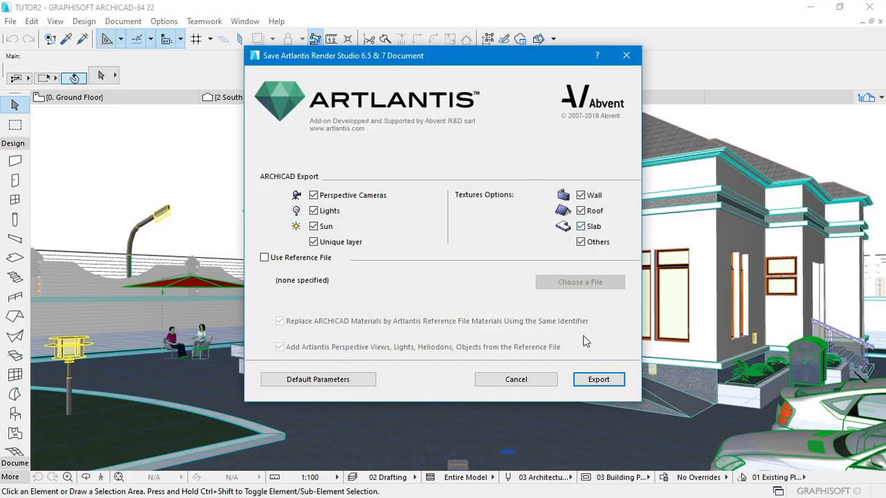
click(598, 379)
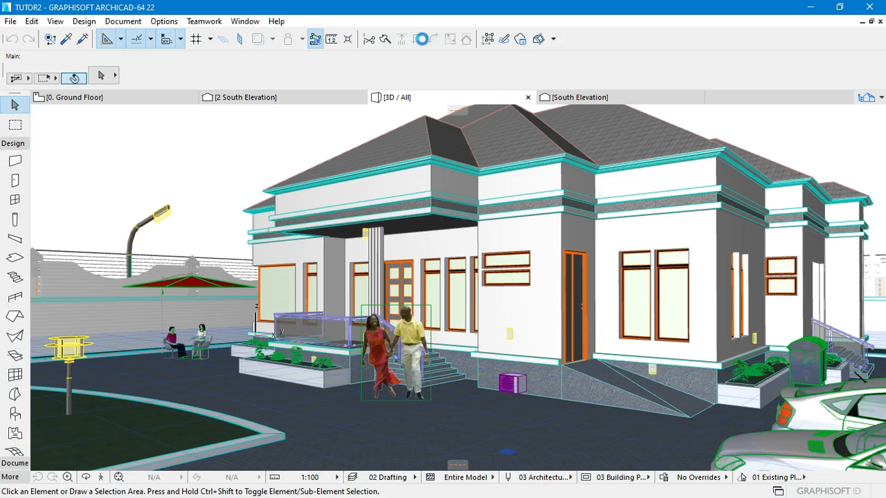
Minimize ARCHICAD and refresh the desktop
click(811, 8)
right_click(543, 93)
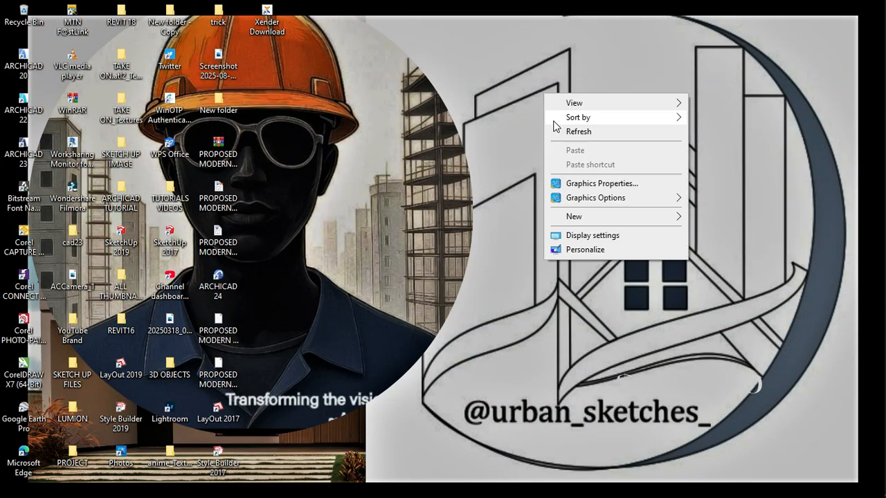
click(574, 131)
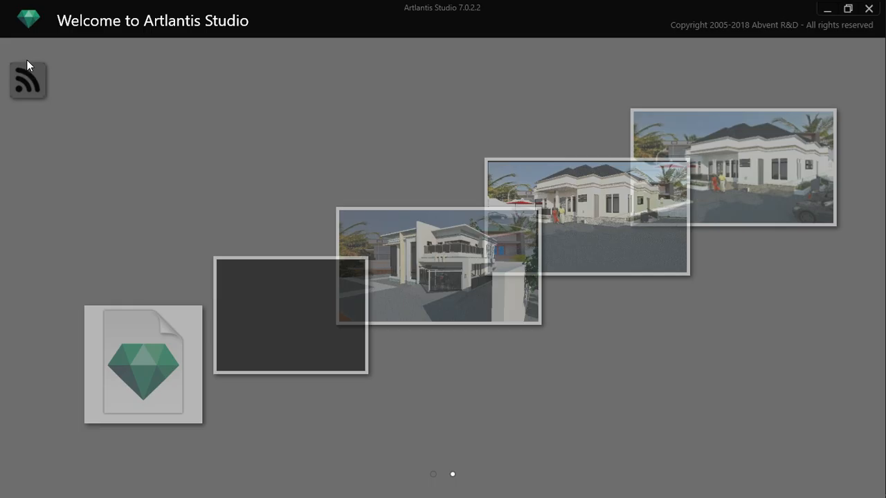
Open the exported STUDIO 7 document from the Desktop in Artlantis Studio
click(30, 22)
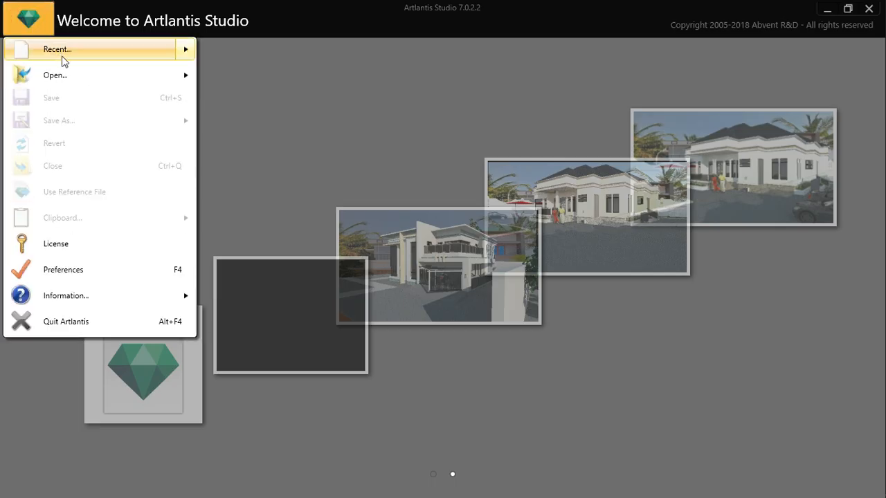
mouse_move(70, 76)
click(323, 104)
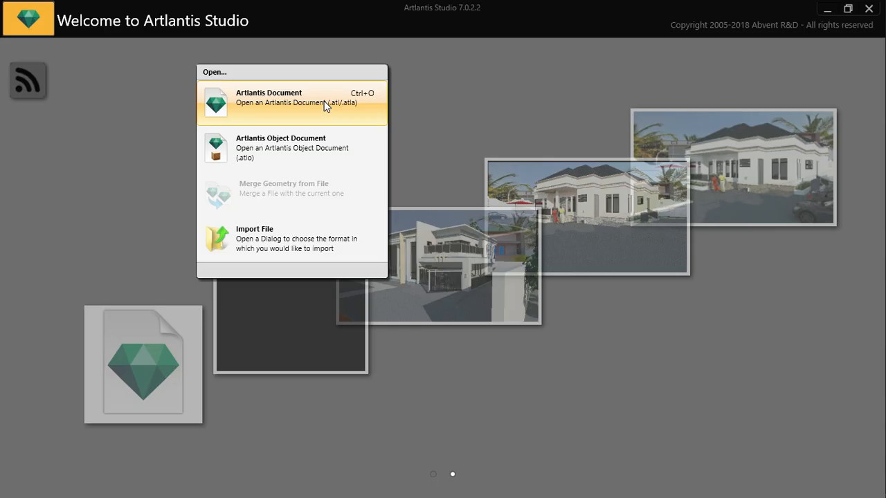
scroll(214, 207, down, 5)
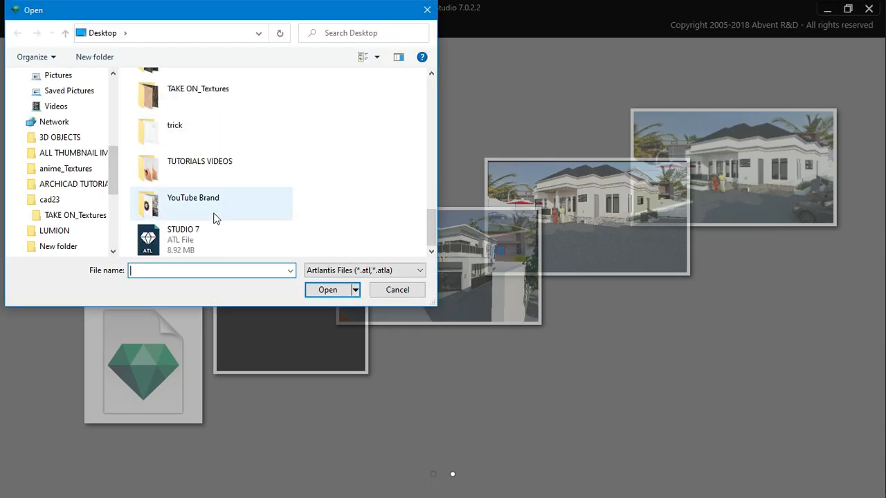
click(214, 242)
click(328, 289)
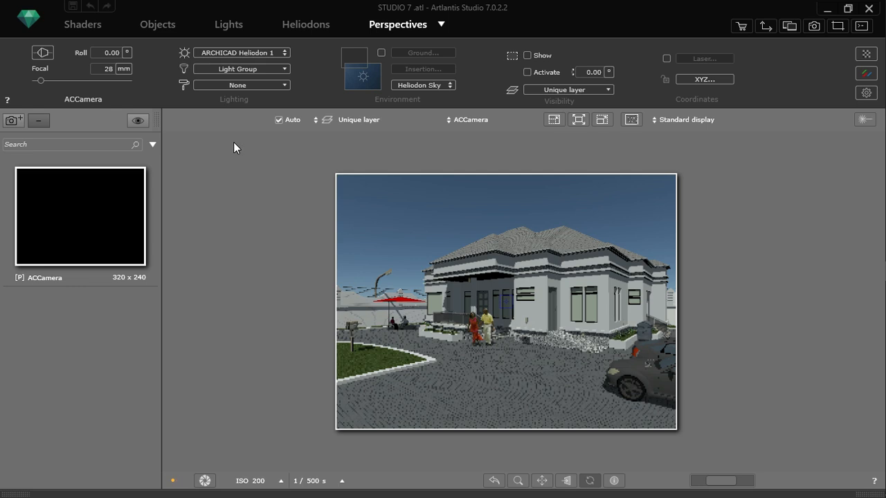
Turn on the perspective correction for ACCamera and duplicate the camera
click(40, 52)
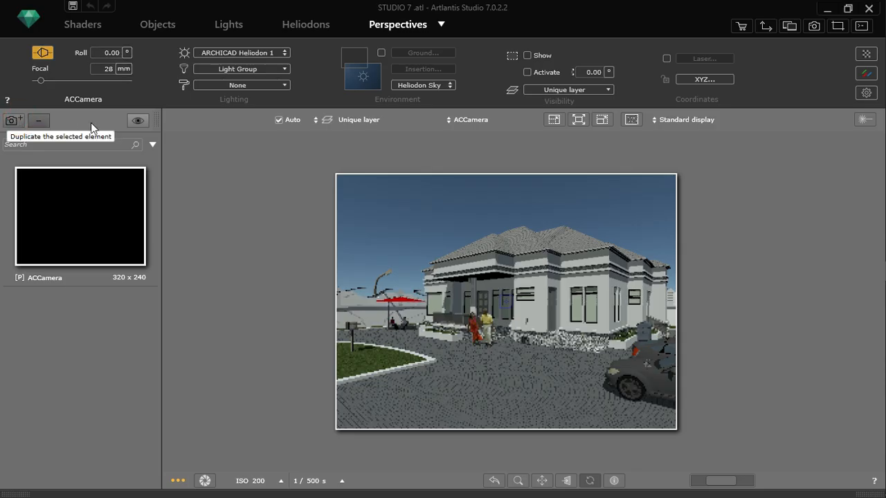
click(11, 121)
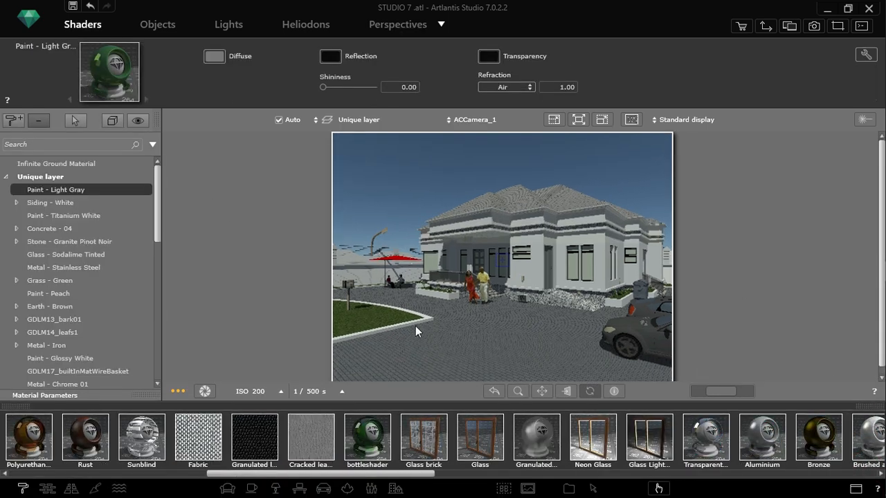
Delete the Roof Tiles Graphite Gray texture from the house's roof material
click(537, 198)
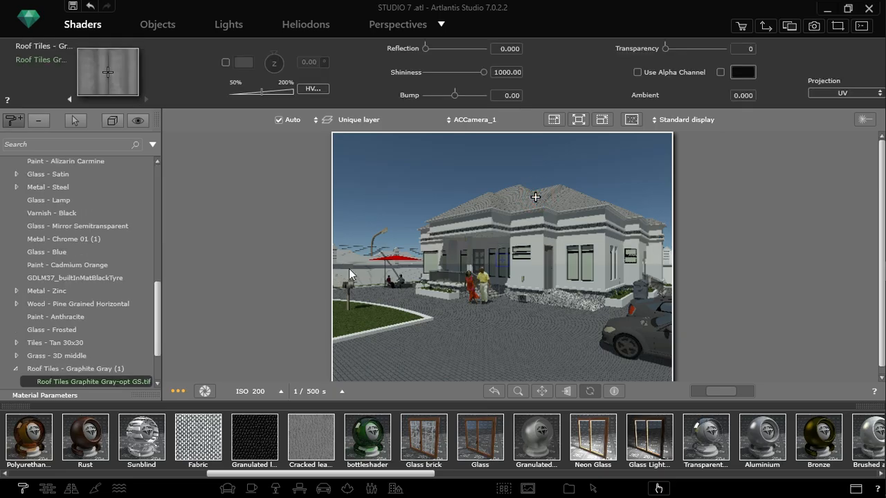
drag(156, 322, 158, 360)
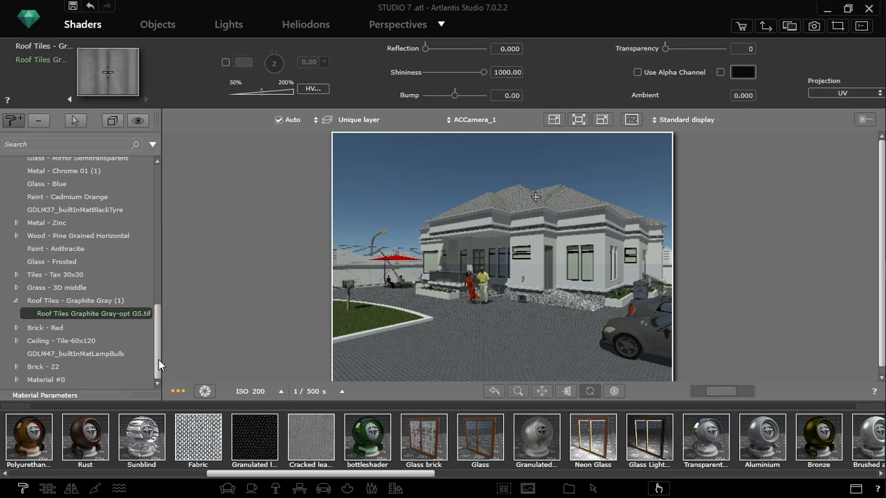
right_click(112, 314)
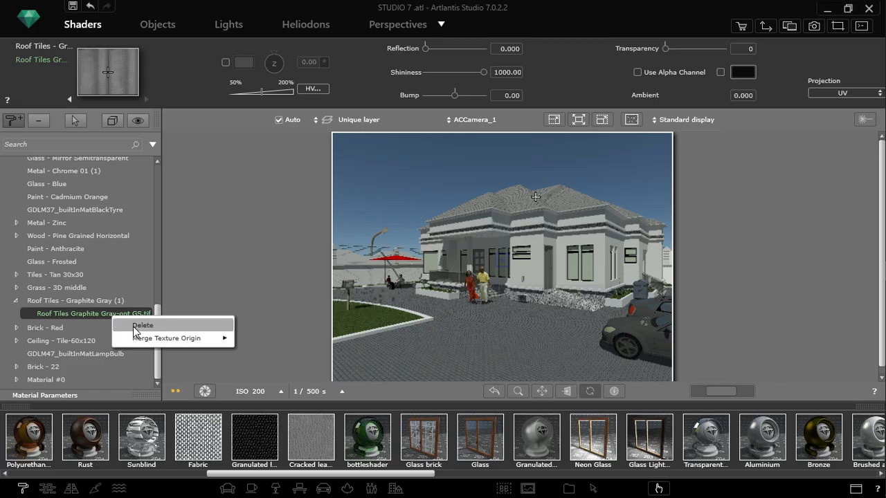
click(135, 325)
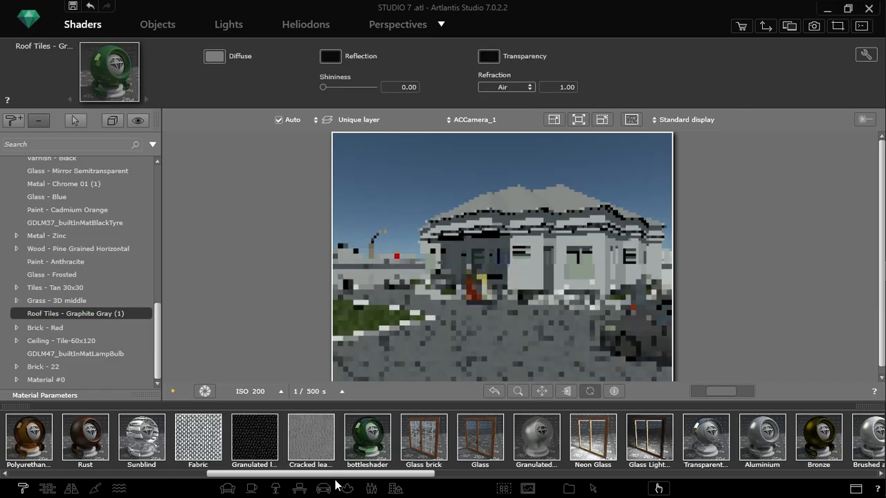
Apply the CoteFleurie 02 shader from the catalog to the house's roof
drag(335, 475, 66, 479)
click(46, 489)
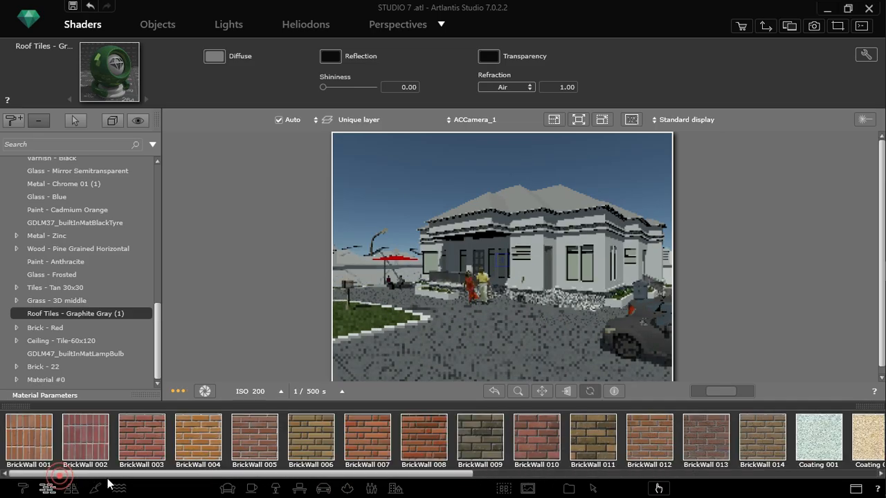
drag(107, 482, 462, 491)
click(202, 440)
drag(233, 372, 507, 203)
Replace the Granite Pinot Noir texture on the building's base by deleting it and applying the BrickWall 011 shader
drag(415, 474, 24, 474)
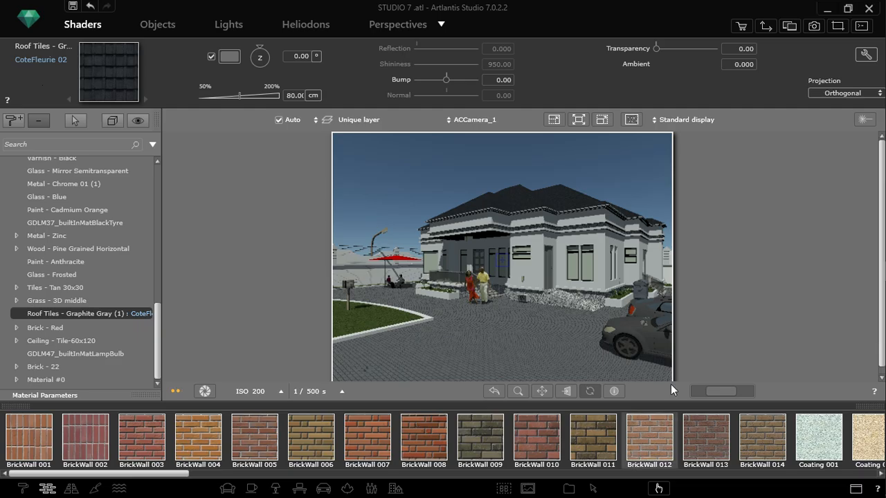
click(558, 300)
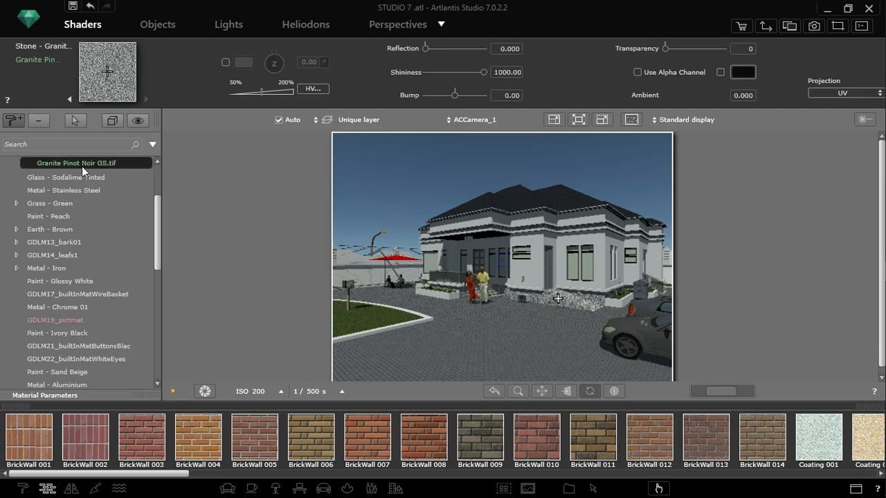
drag(157, 232, 158, 216)
scroll(158, 217, up, 1)
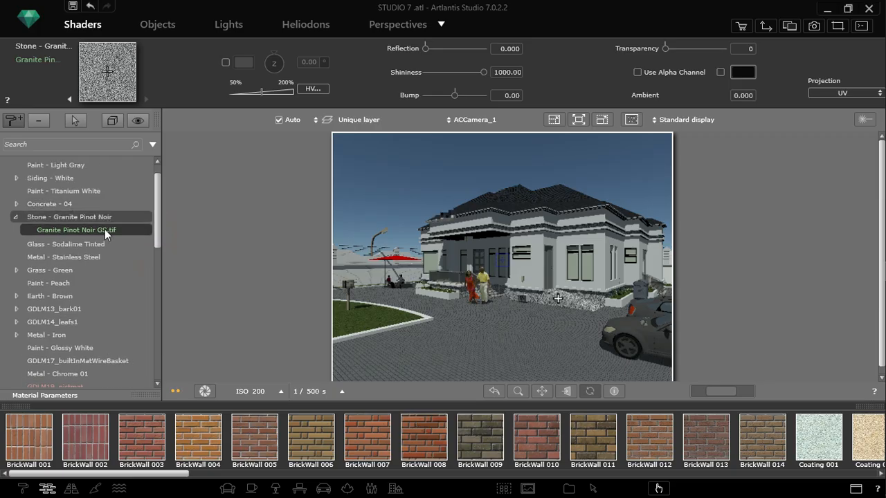
right_click(105, 229)
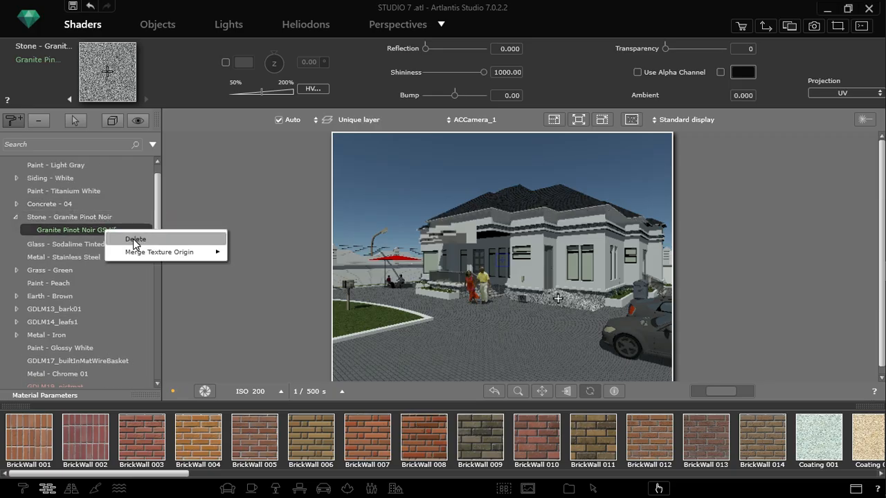
click(135, 240)
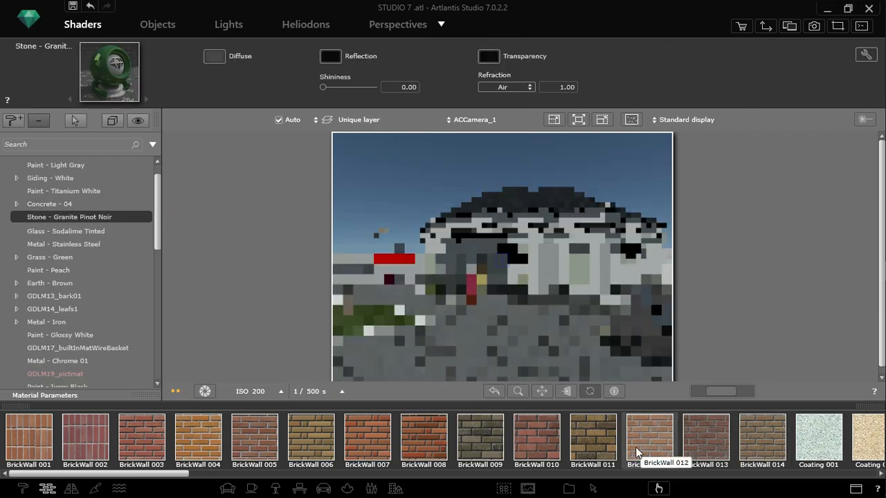
drag(600, 444, 568, 299)
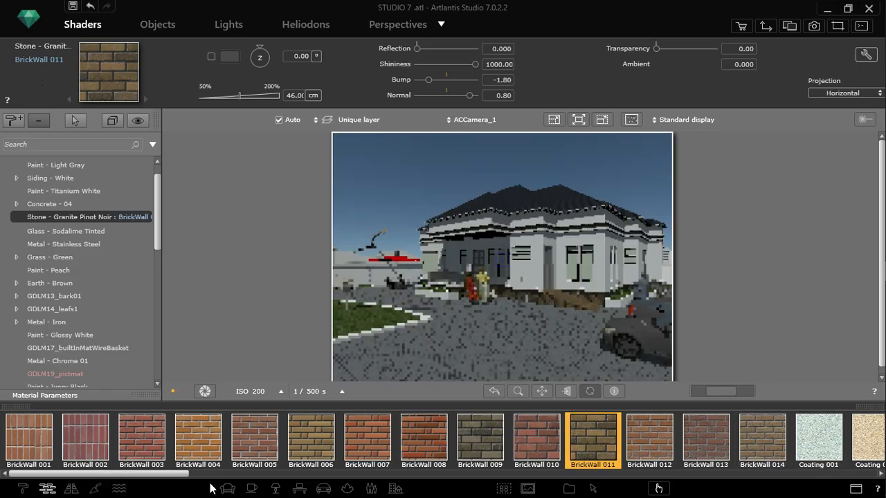
Apply the Mirror shader to the window panes' Glass - Mirror Semitransparent material
click(586, 264)
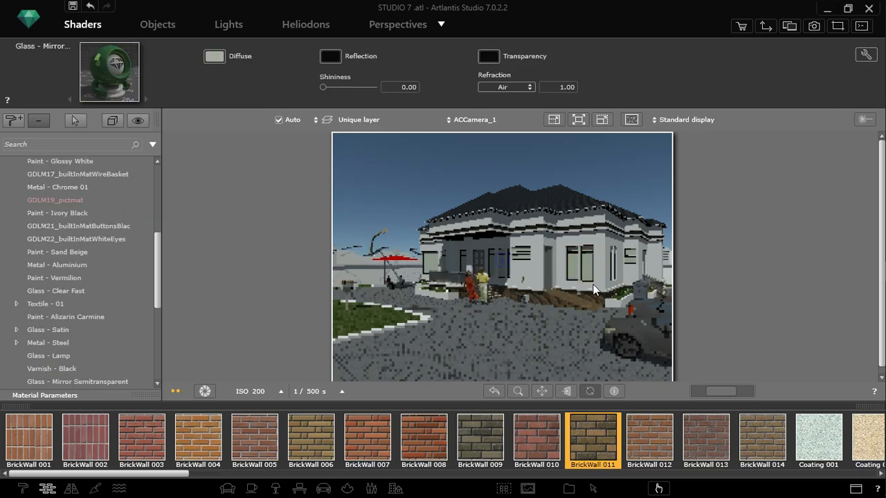
right_click(119, 381)
key(Escape)
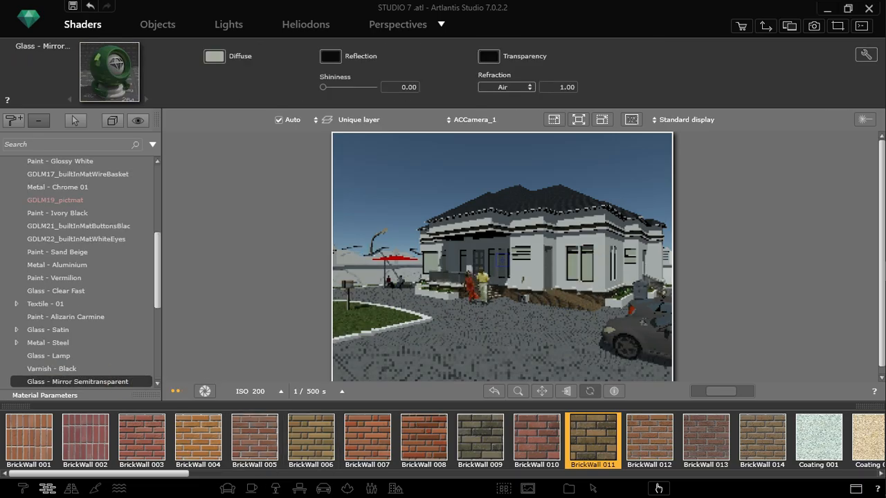
click(23, 488)
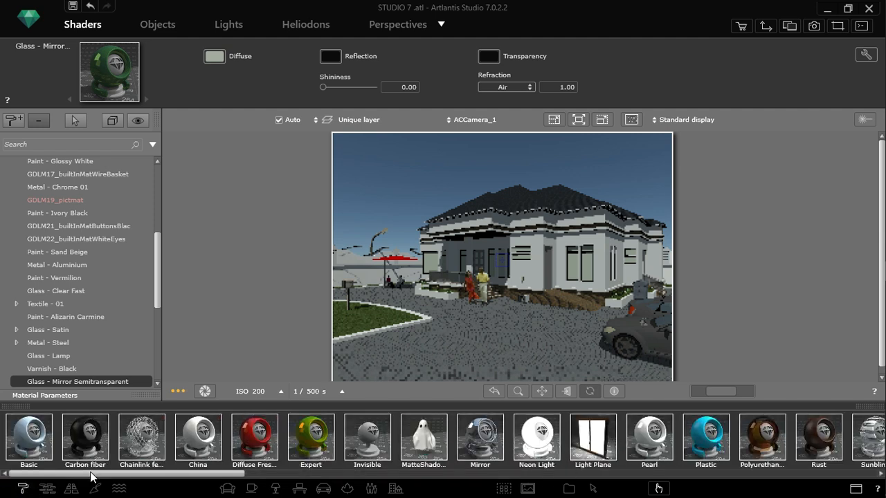
drag(88, 475, 164, 475)
drag(237, 449, 585, 267)
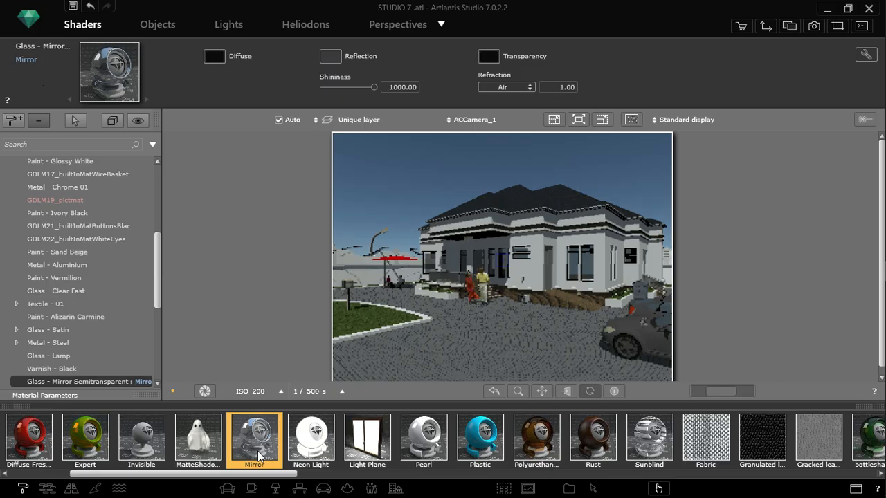
Apply the Tiles 451 shader to the porch ceiling and return the shader catalog to its start
mouse_move(270, 475)
mouse_down()
mouse_move(332, 476)
mouse_move(216, 477)
mouse_up()
click(43, 487)
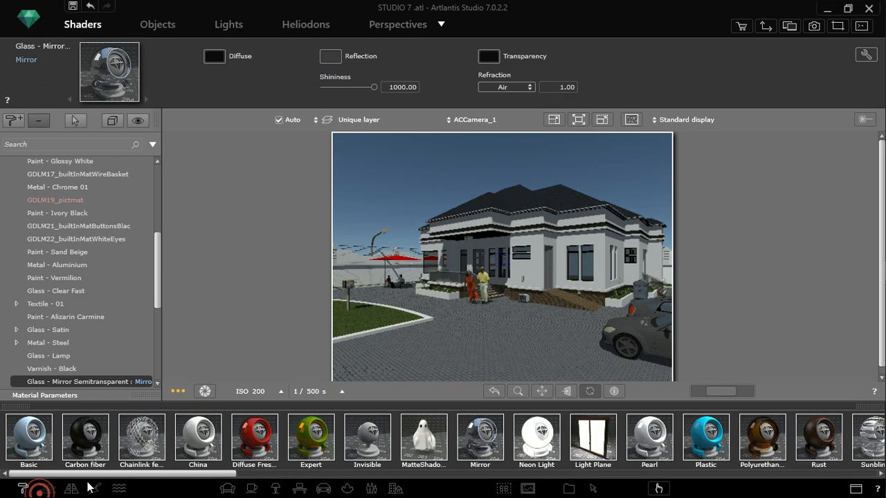
drag(87, 477, 550, 475)
drag(241, 476, 754, 478)
drag(542, 450, 477, 244)
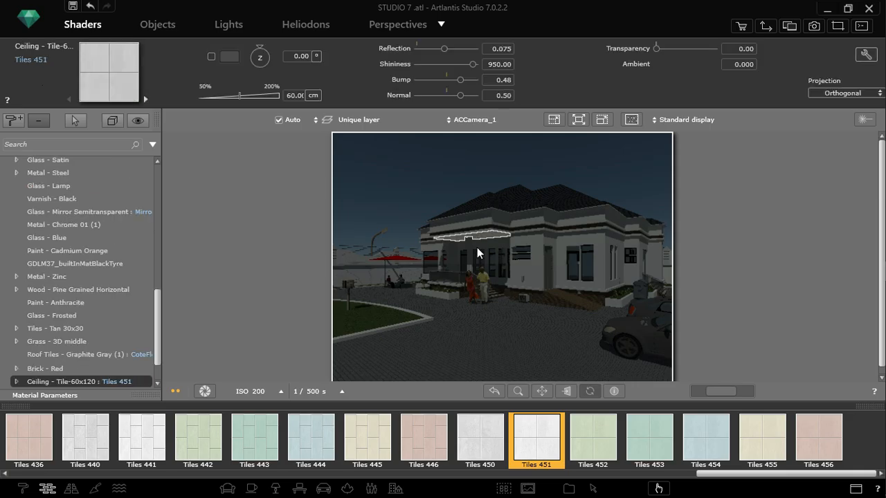
drag(715, 473, 2, 474)
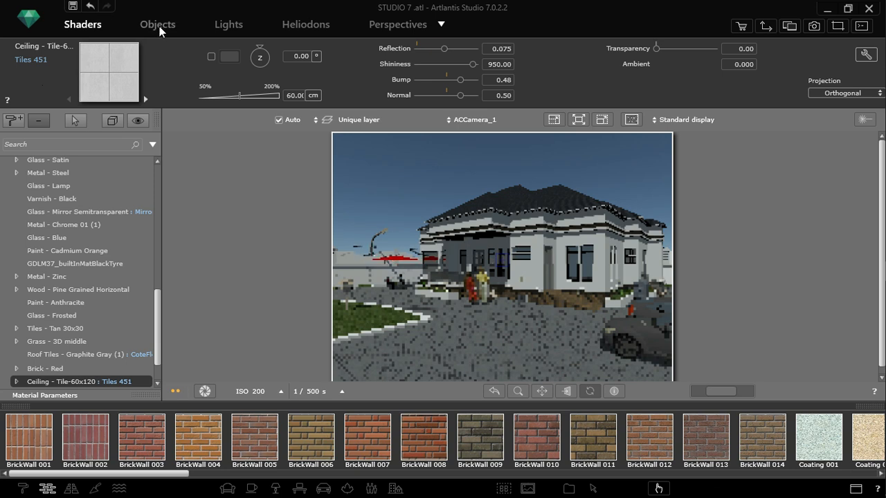
Adjust ARCHICAD Heliodon 1 to an azimuth of about 210° and an elevation of about 16°
click(309, 22)
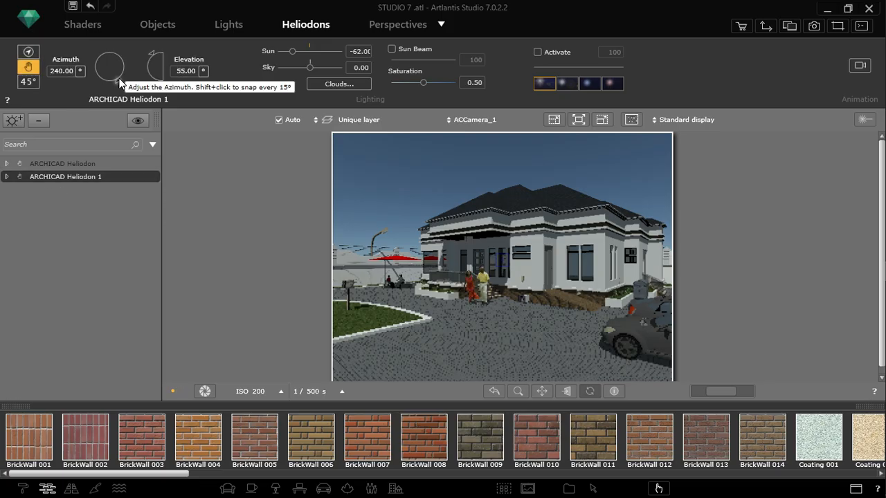
mouse_move(116, 80)
mouse_down()
mouse_move(105, 87)
mouse_move(126, 90)
mouse_move(130, 79)
mouse_up()
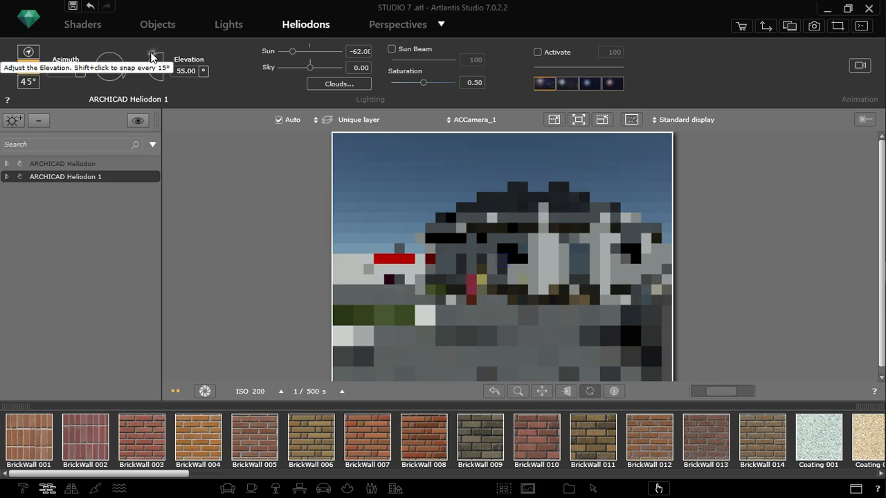
drag(150, 57, 149, 63)
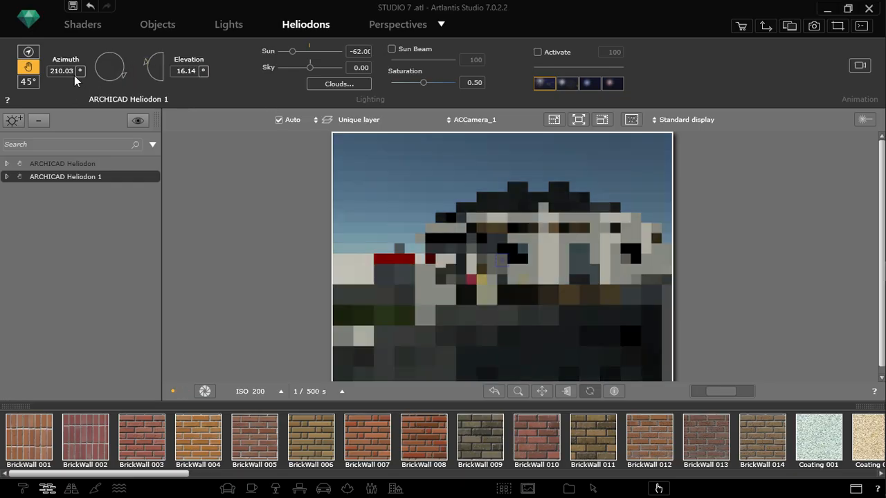
Set the azimuth of ARCHICAD Heliodon 1 to 210.41°
double_click(68, 69)
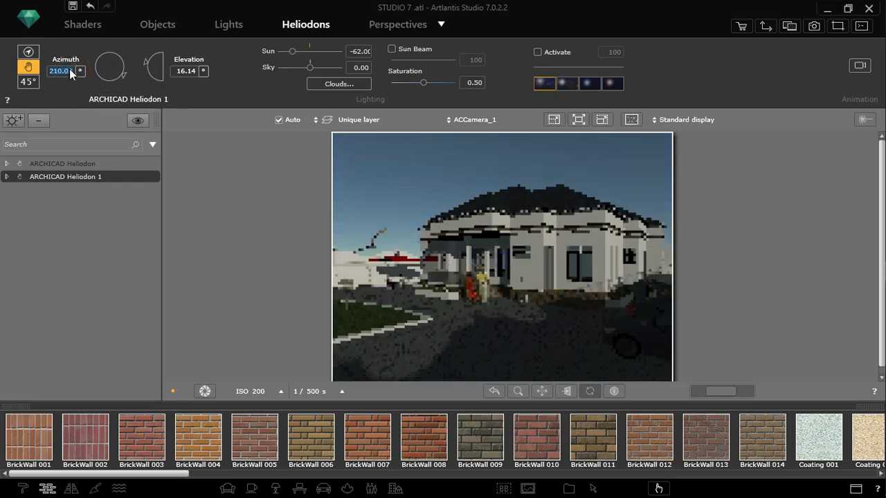
click(68, 68)
key(BackSpace)
key(BackSpace)
text(41)
key(Return)
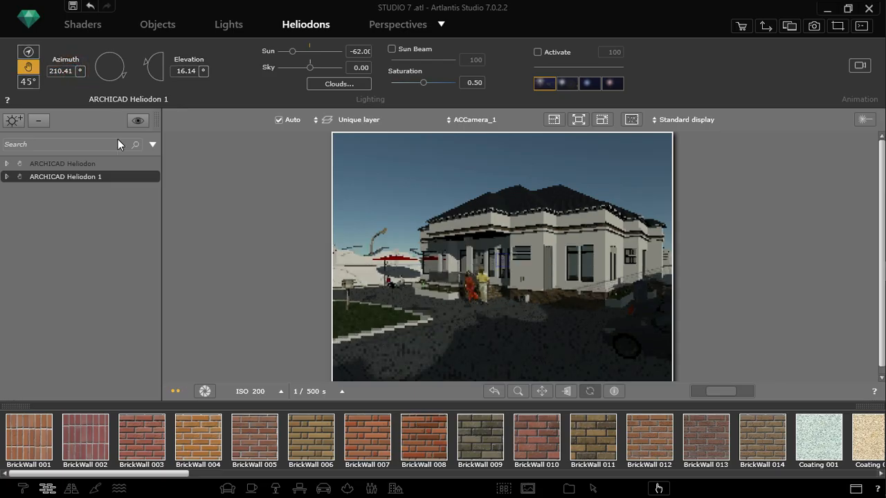
Set the elevation of ARCHICAD Heliodon 1 to 16.70° and raise its sun power to about -4.2
double_click(187, 71)
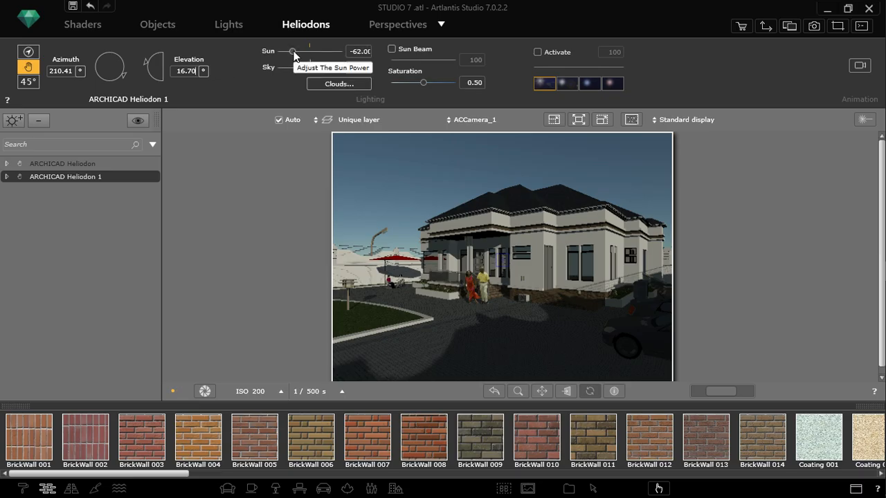
drag(293, 52, 309, 63)
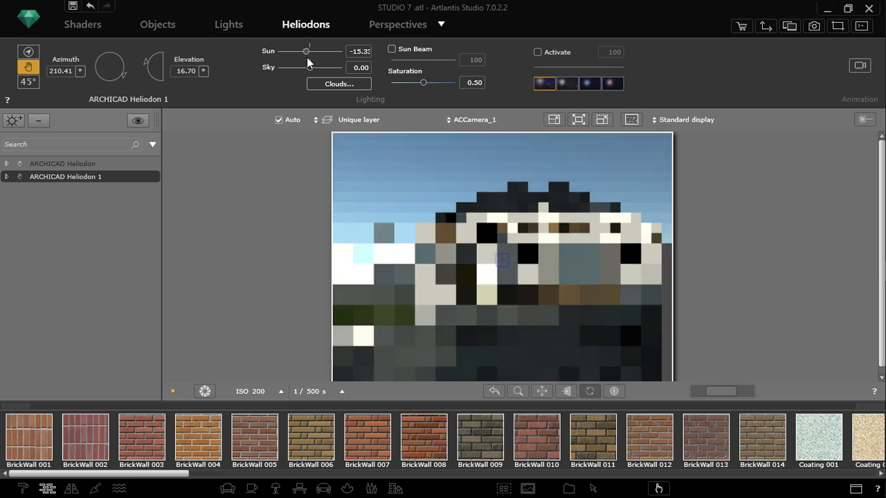
drag(310, 62, 311, 63)
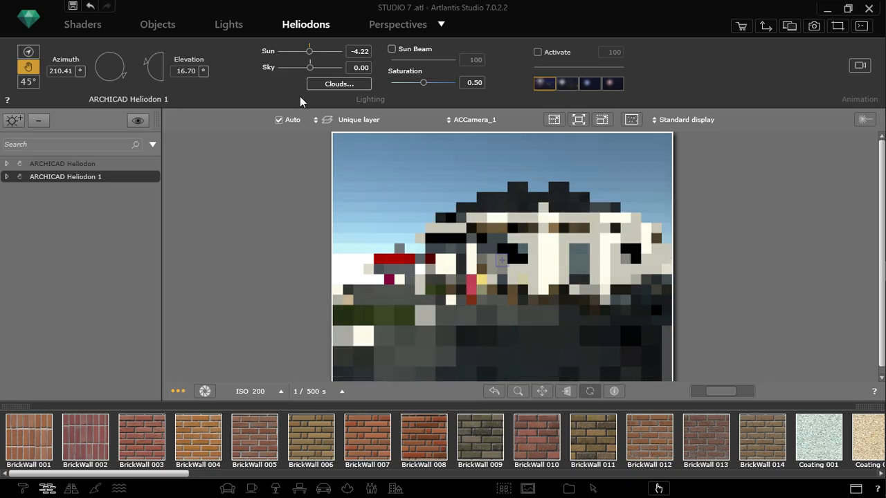
Set the heliodon's sun power to -2 and its sky power to about 18.9
drag(309, 67, 314, 72)
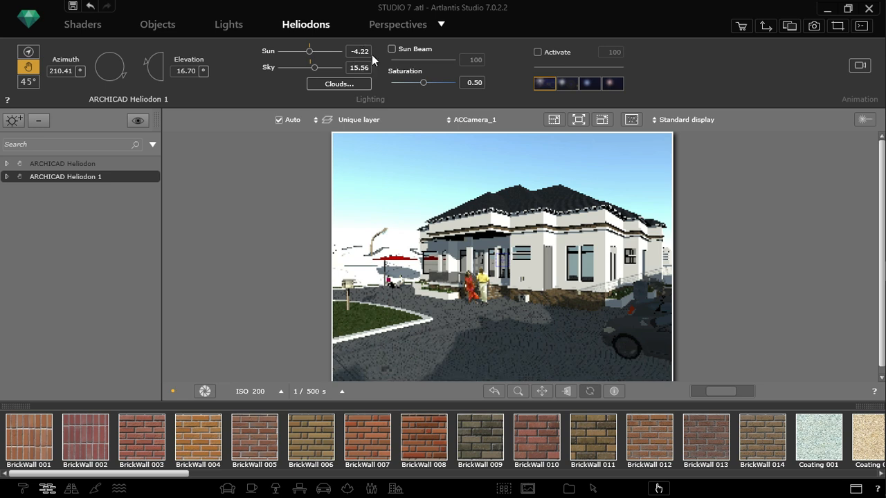
click(359, 52)
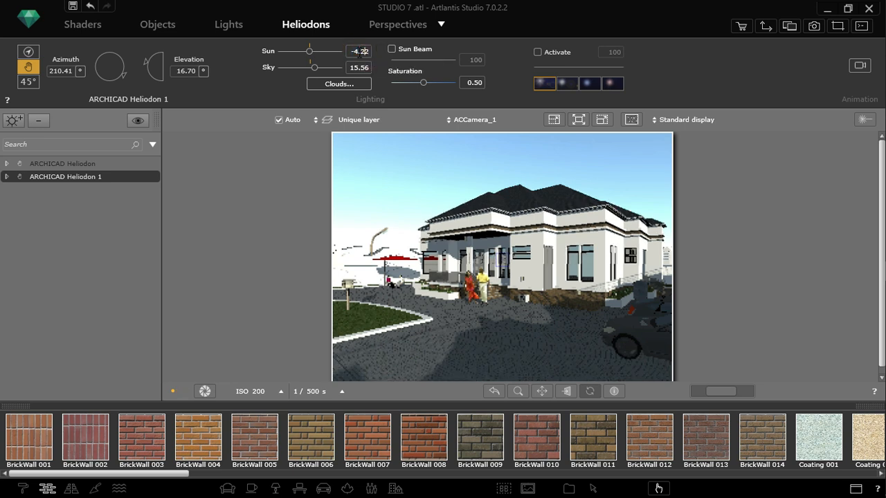
key(BackSpace)
text(2)
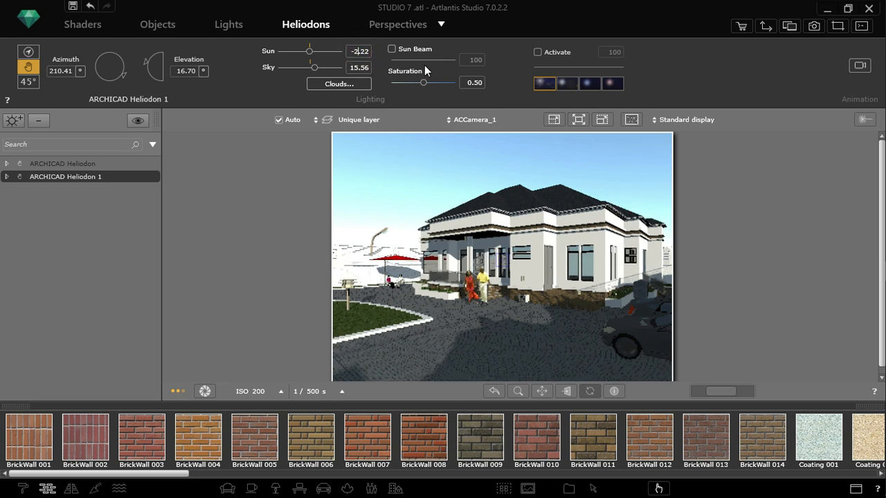
click(359, 68)
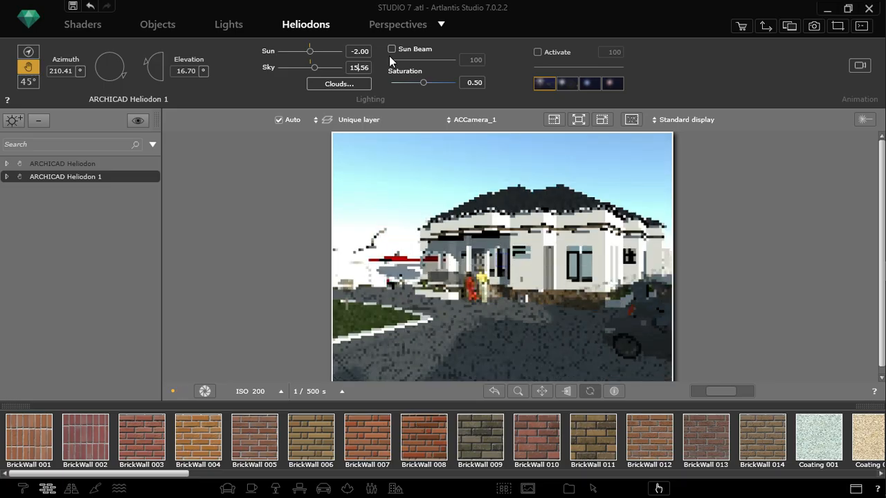
key(BackSpace)
text(8)
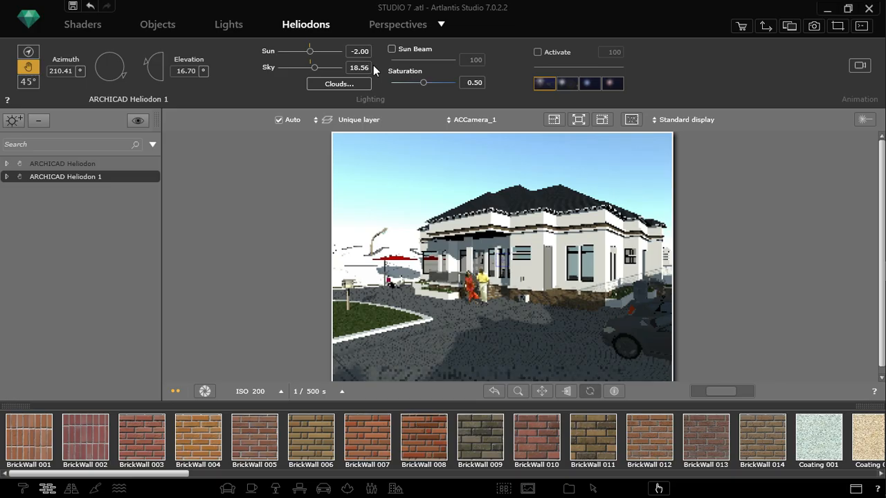
click(315, 67)
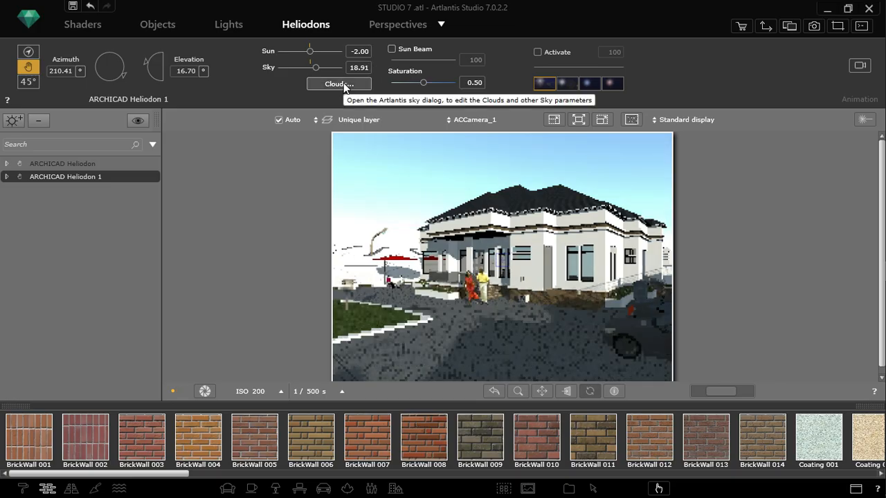
Activate the heliodon's clouds with Cirrus about 31, Stratus about 12, Cumulus about 14 and Cirro-Cumulus about 35
click(343, 81)
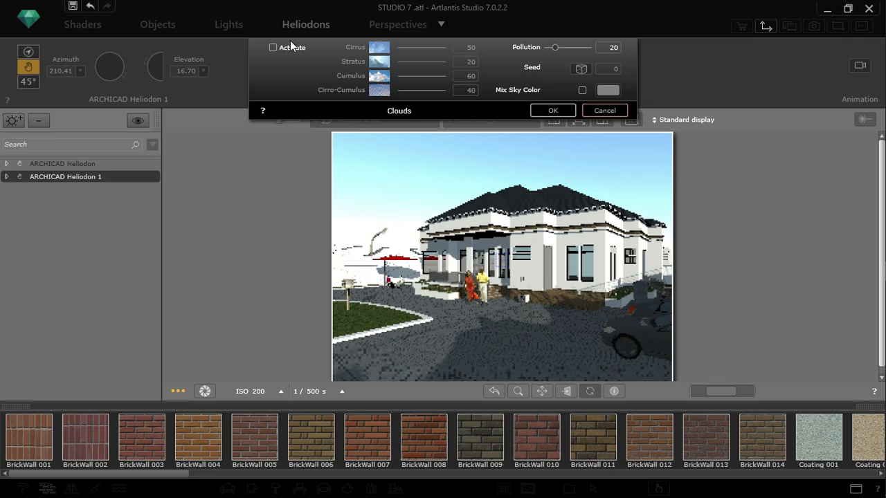
click(273, 47)
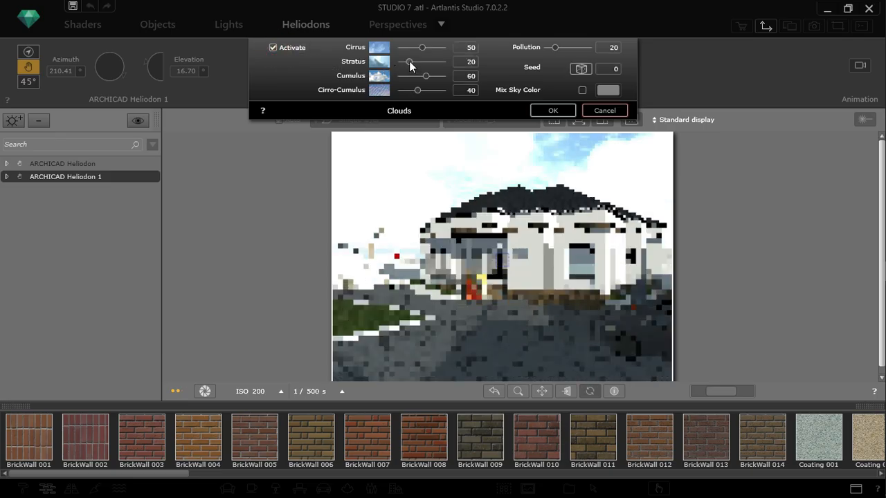
click(415, 73)
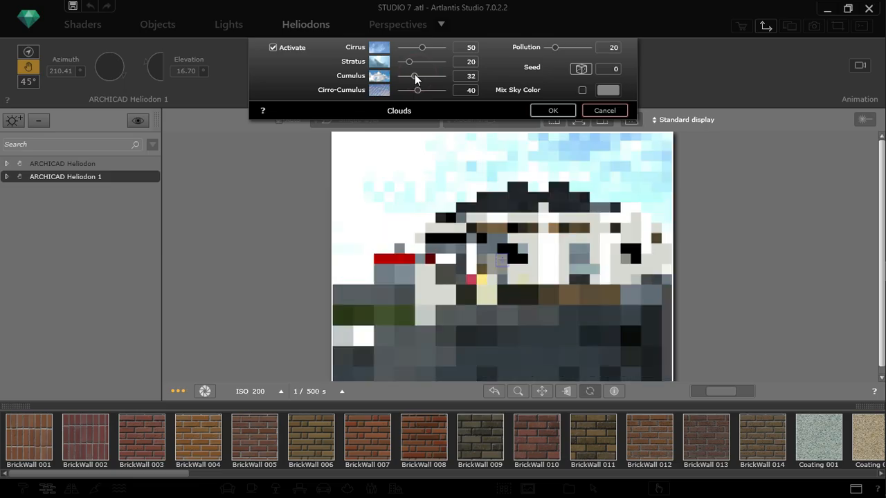
mouse_move(413, 74)
mouse_down()
mouse_move(412, 63)
mouse_move(412, 89)
mouse_up()
mouse_move(421, 47)
mouse_down()
mouse_move(413, 48)
mouse_move(425, 81)
mouse_move(406, 75)
mouse_move(416, 90)
mouse_move(420, 63)
mouse_up()
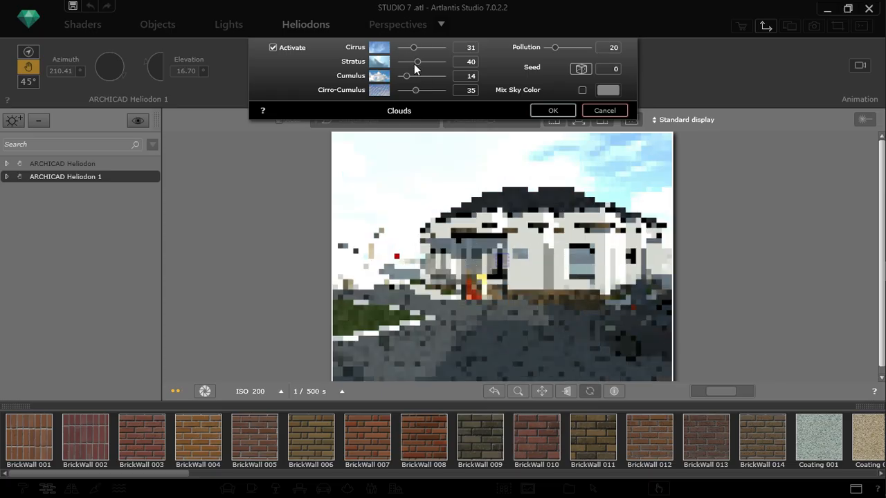
drag(415, 62, 404, 63)
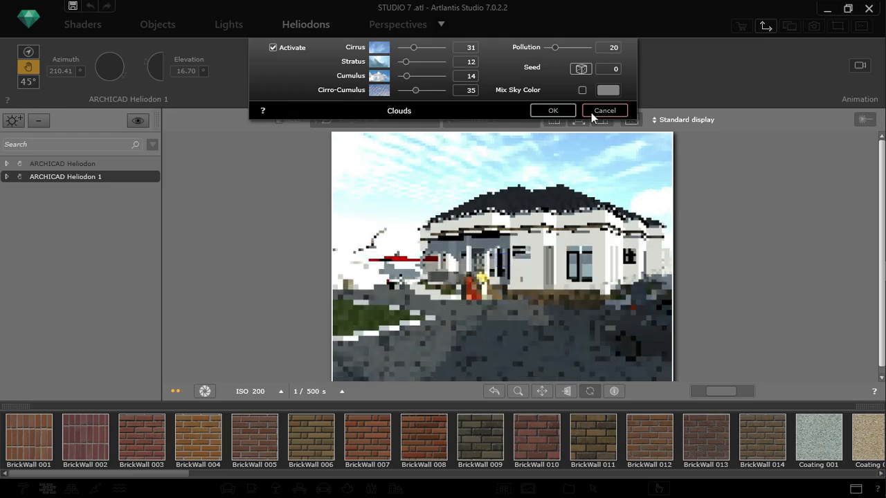
click(559, 112)
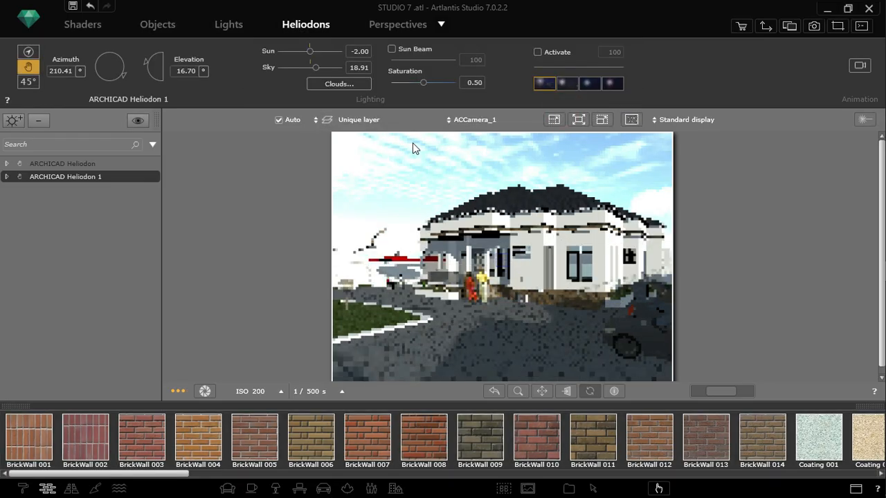
Enable the heliodon's sun beam at about 83 and set the lighting saturation to 0.64
click(392, 49)
drag(451, 60, 430, 87)
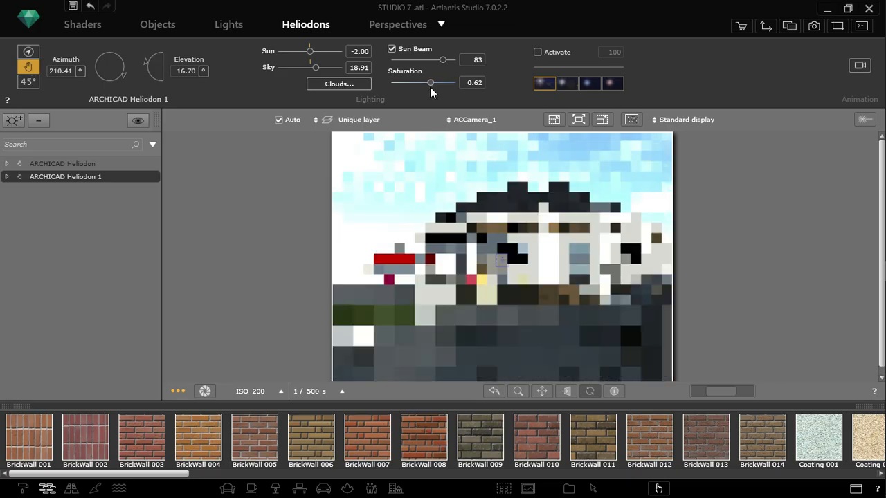
drag(431, 87, 429, 85)
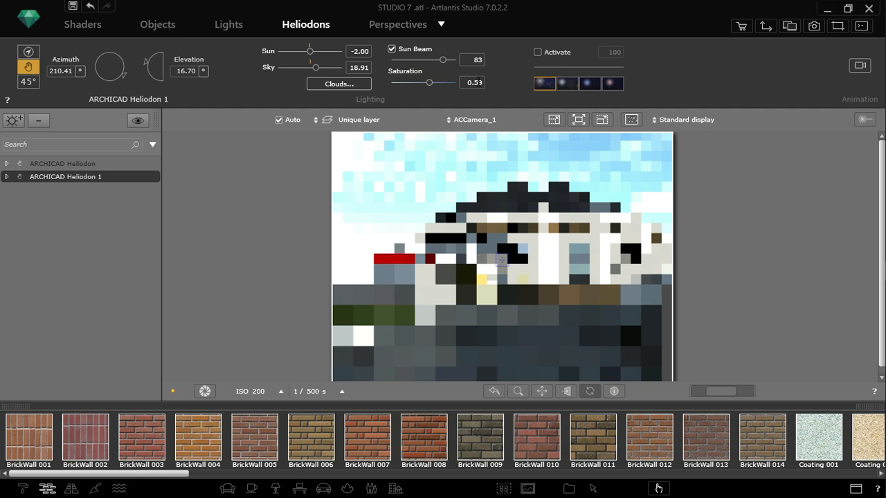
double_click(481, 83)
key(Return)
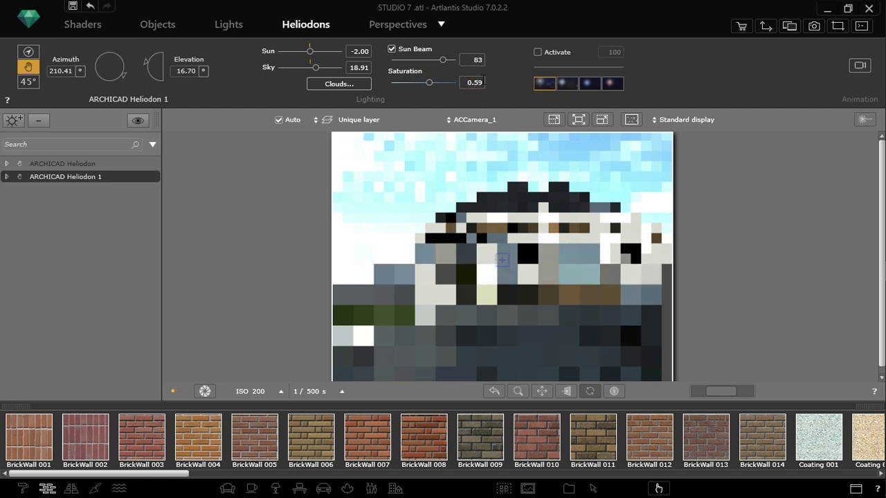
key(BackSpace)
key(BackSpace)
text(64)
key(Return)
Readjust the heliodon's cloud layers to Cumulus about 6, Stratus about 17 and Cirrus about 18
click(339, 84)
scroll(392, 77, up, 3)
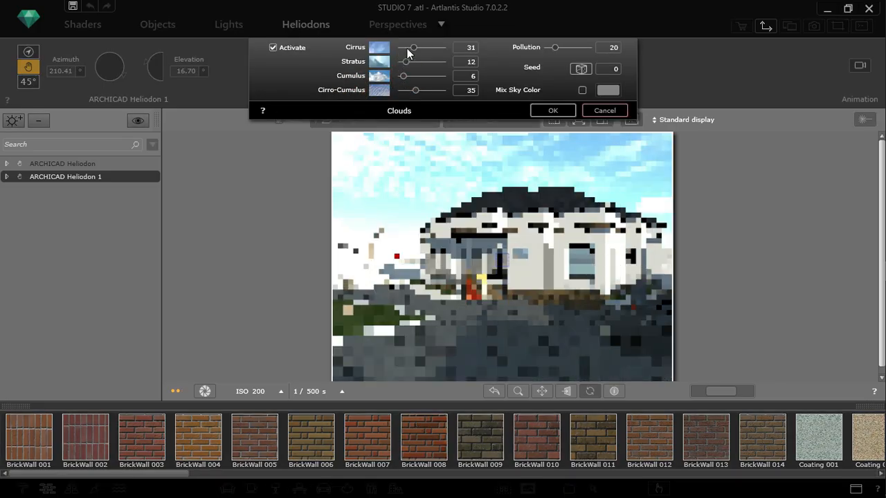
drag(388, 62, 407, 68)
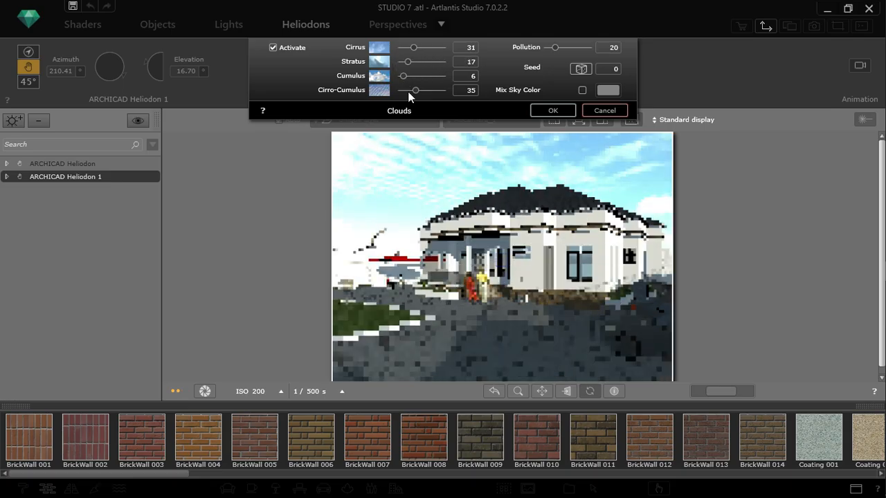
click(408, 46)
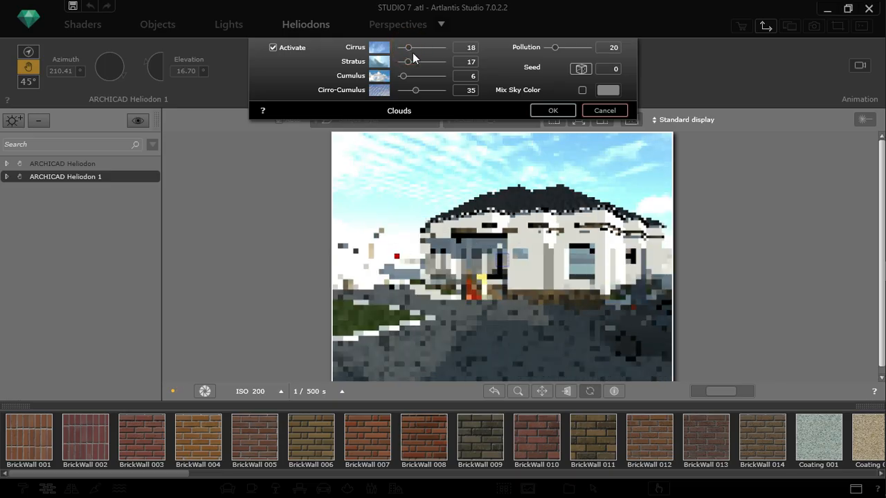
Mix a medium grey into the sky color and accept the cloud settings
click(583, 90)
click(604, 90)
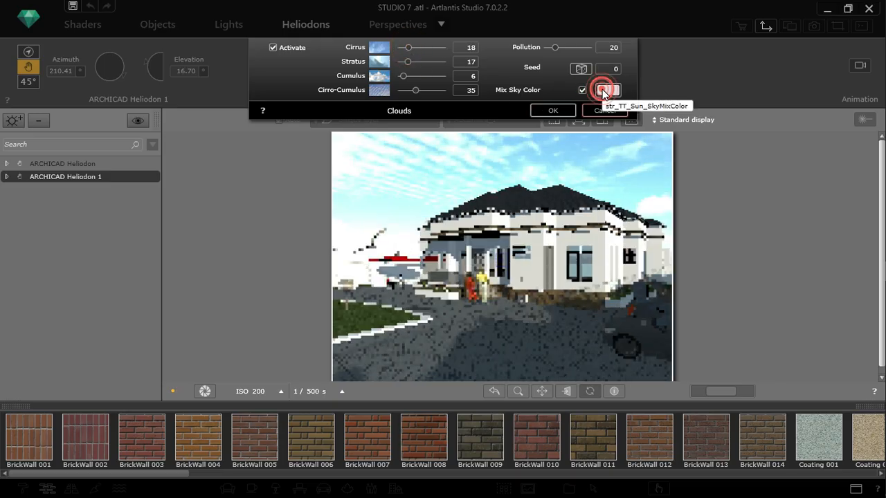
drag(624, 115, 613, 150)
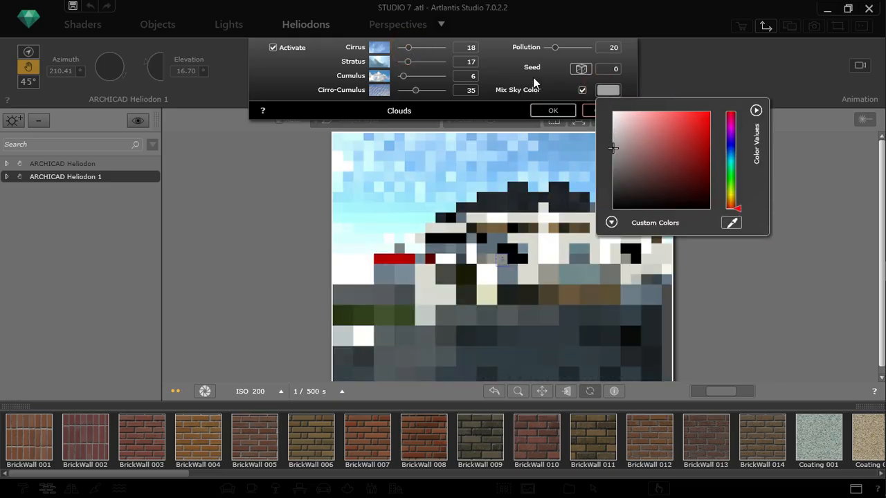
click(539, 89)
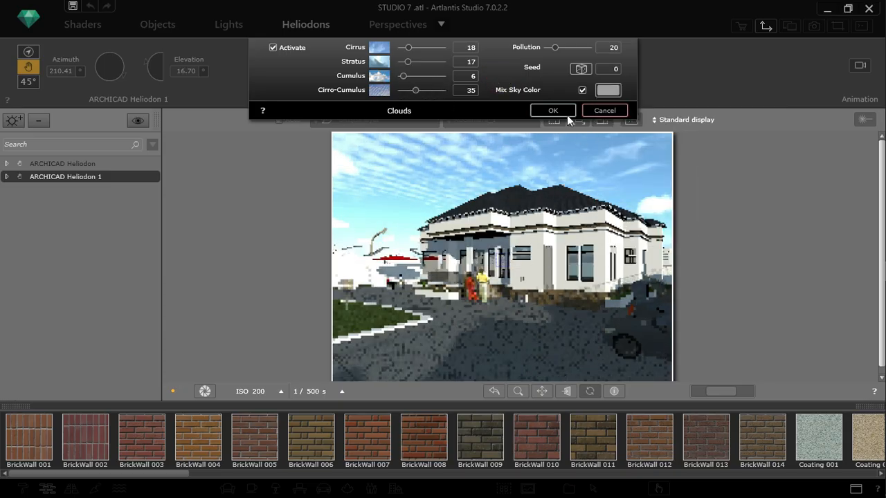
click(560, 112)
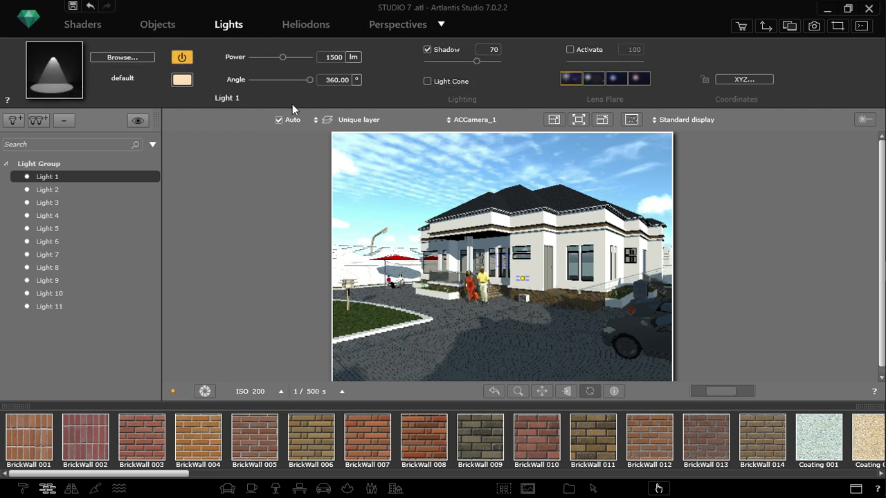
Pick the porch's Glass - Sodalime Tinted material in the preview and give it a dark grey diffuse color
click(401, 25)
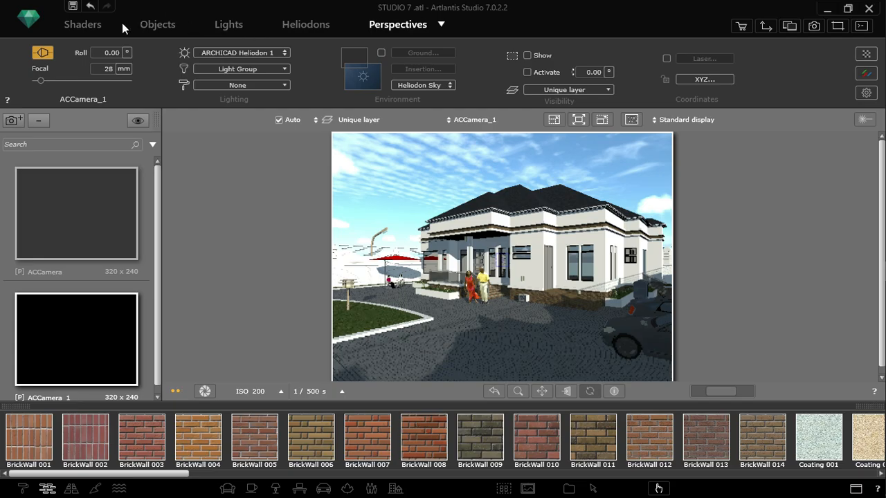
click(99, 31)
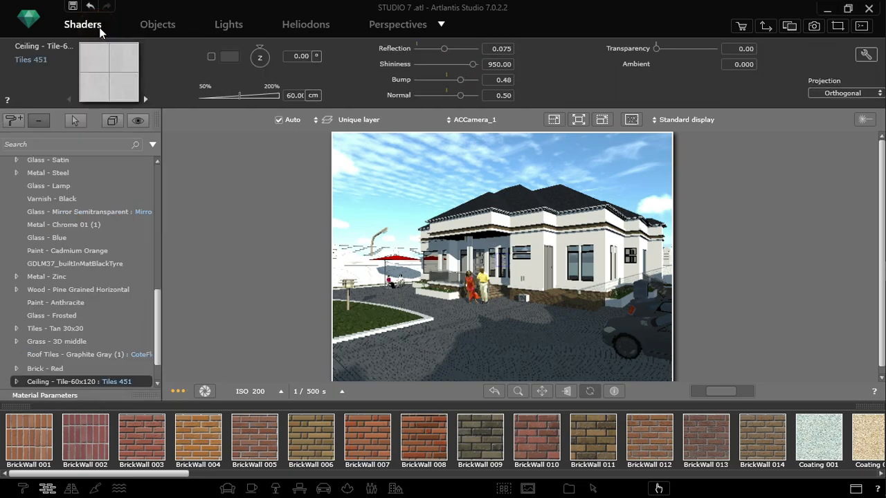
click(446, 281)
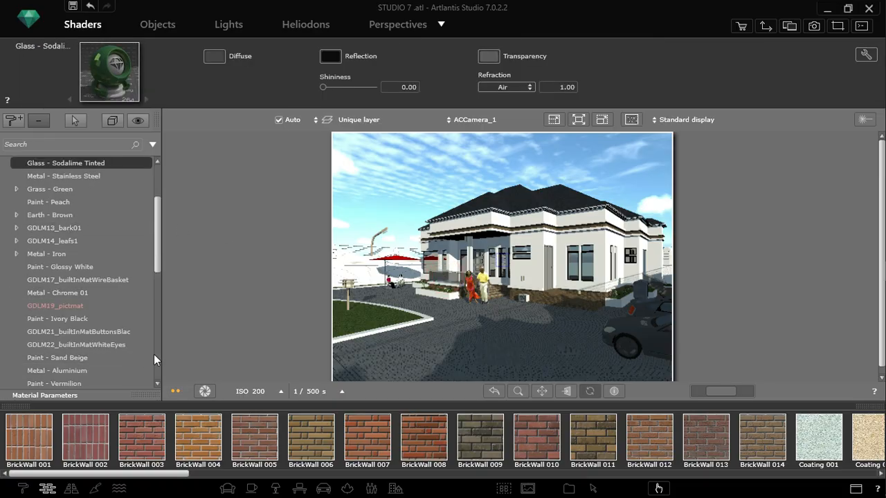
drag(157, 241, 162, 227)
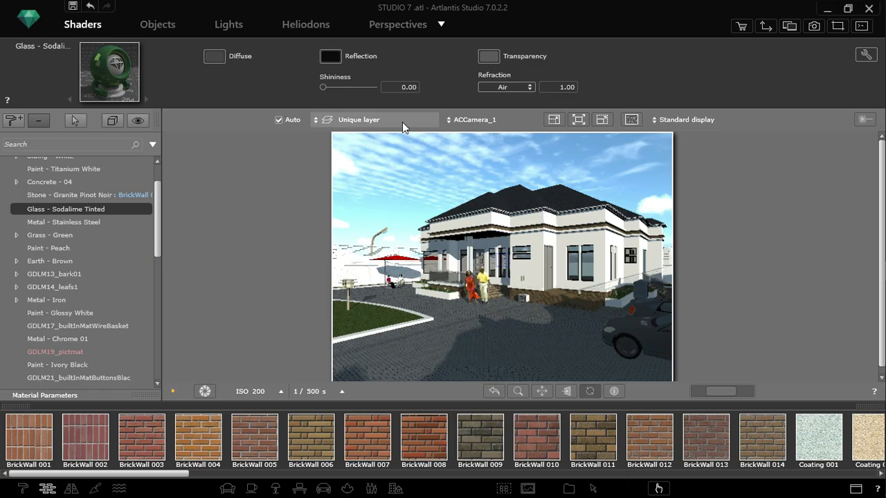
click(213, 58)
click(225, 149)
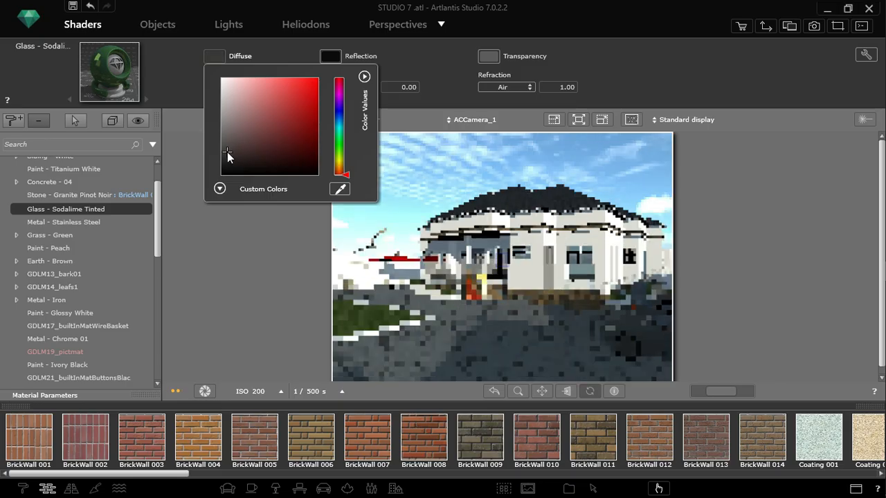
click(182, 56)
Set the refraction type of the Glass - Sodalime Tinted material to Glass
click(496, 87)
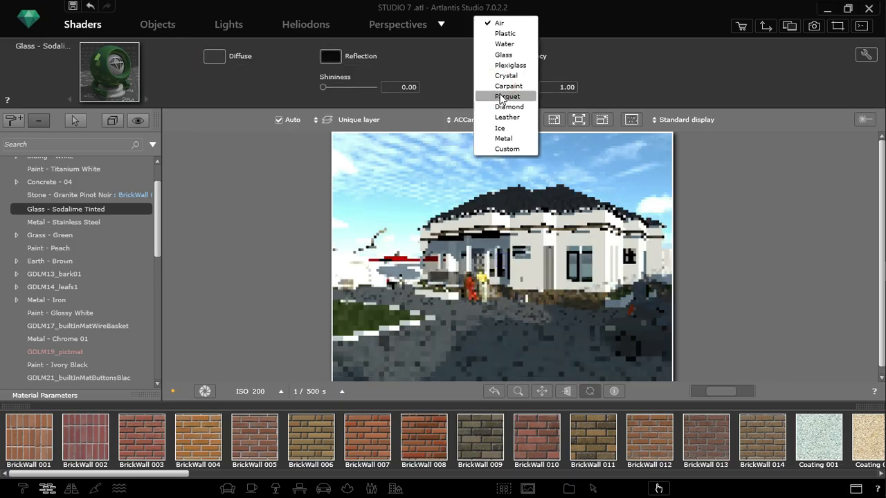
click(503, 55)
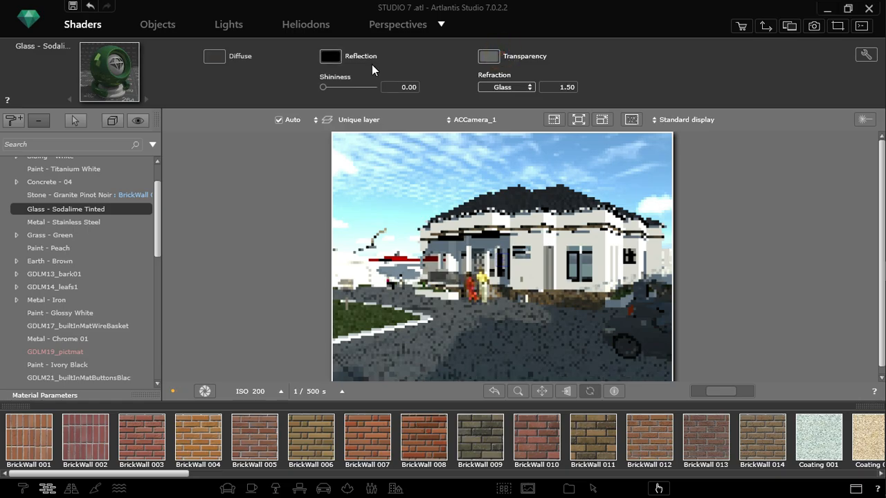
click(499, 90)
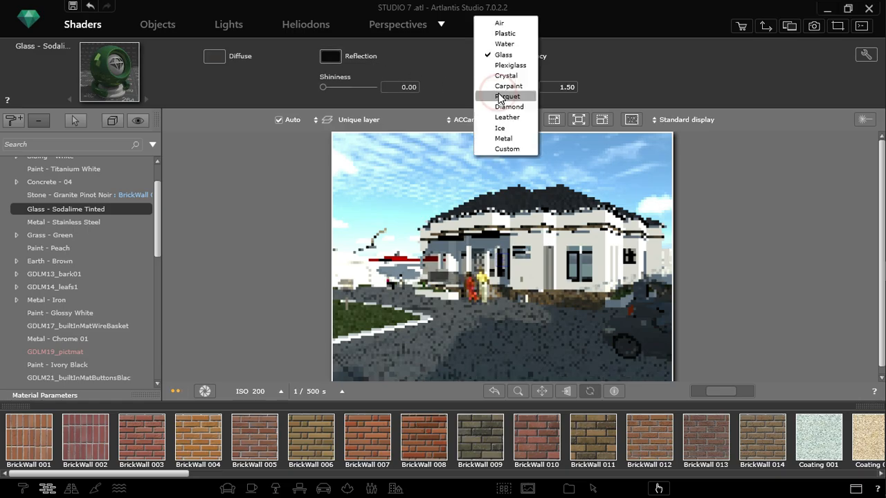
click(443, 38)
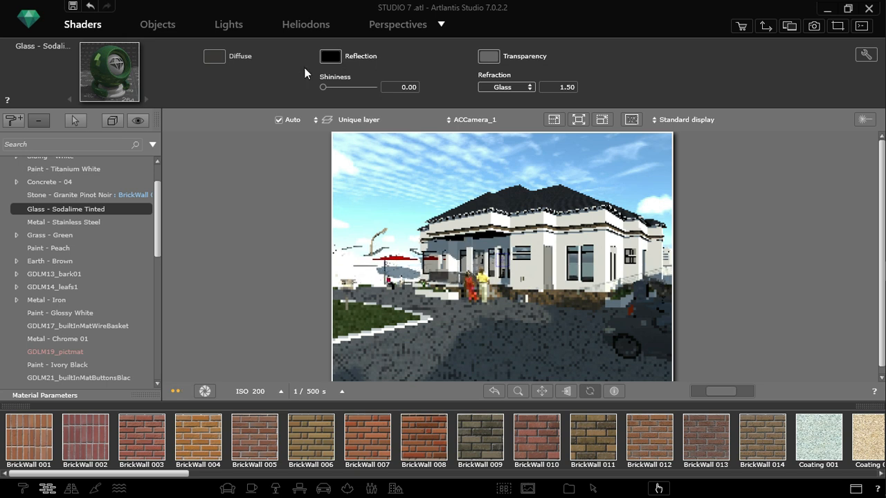
Readjust the diffuse color of the Glass - Sodalime Tinted material within the dark grey range
click(214, 56)
click(225, 150)
click(265, 44)
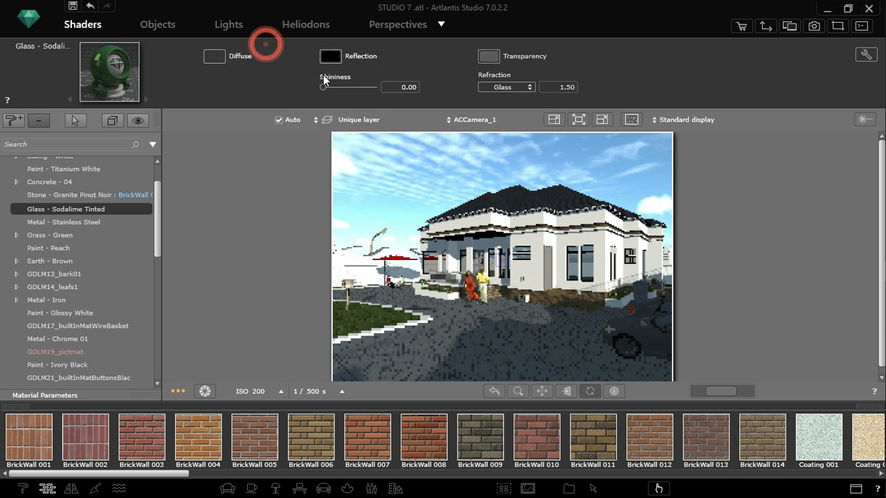
Set the shininess of the Glass - Sodalime Tinted material to 50.63 and pick the wall's Paint - Titanium White material in the preview
drag(326, 87, 327, 88)
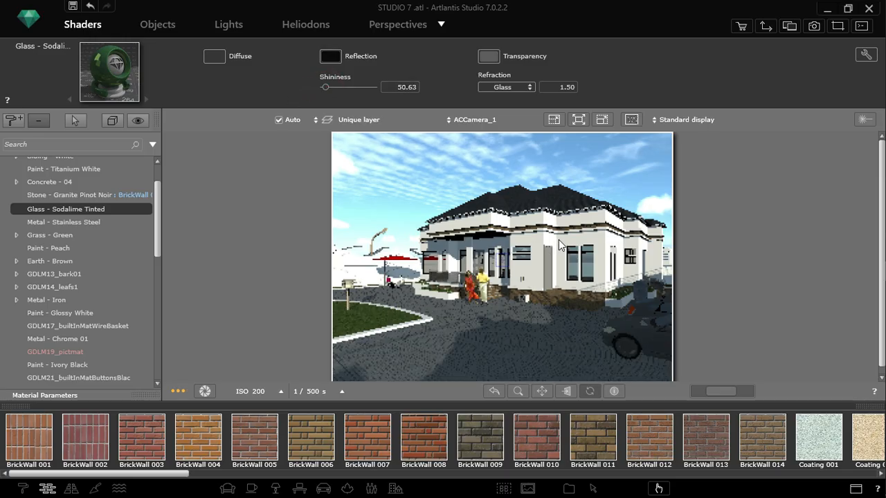
click(599, 240)
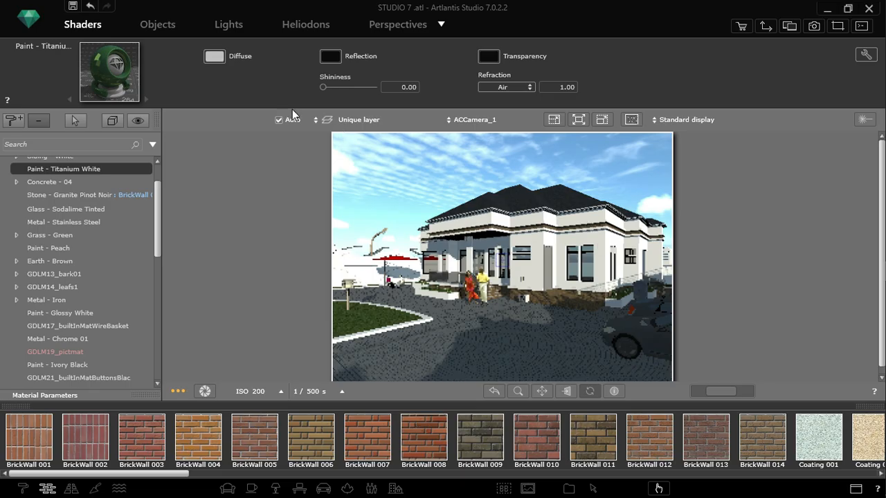
click(216, 58)
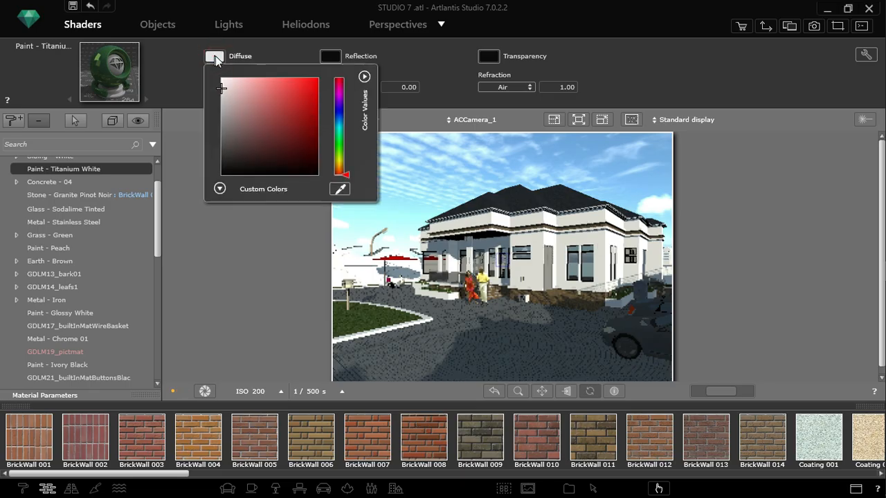
click(600, 240)
click(599, 241)
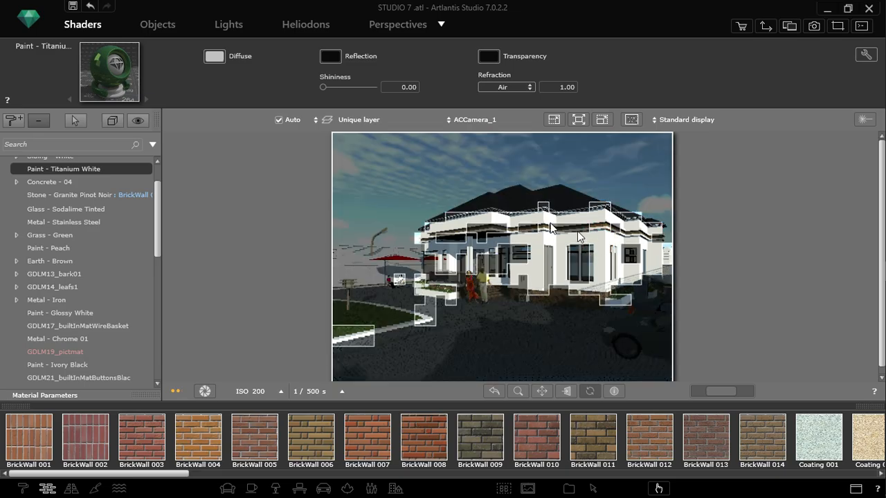
Adjust the diffuse color of the wall's Paint - Titanium White material through light orange-tinted shades to pure white
click(213, 57)
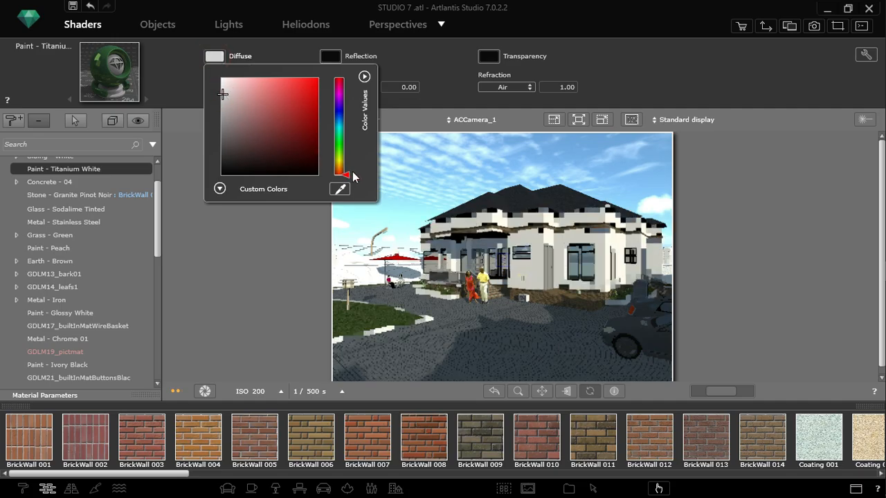
drag(349, 175, 346, 168)
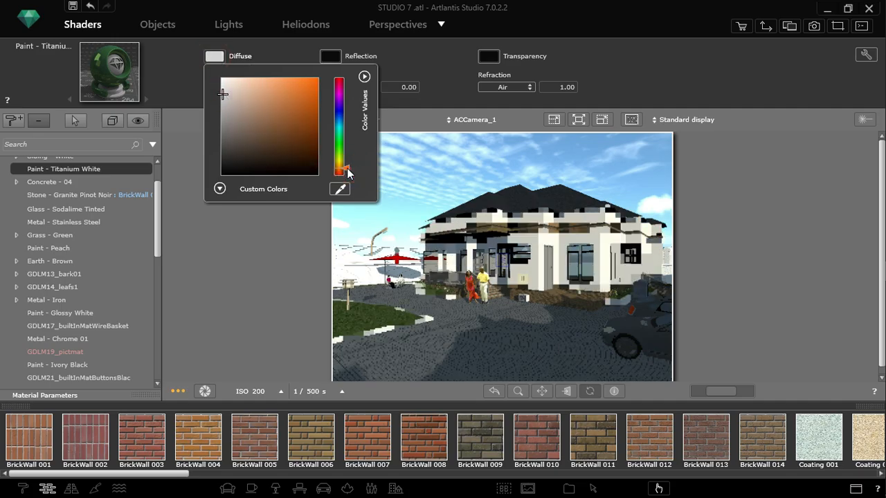
click(240, 87)
drag(241, 86, 232, 81)
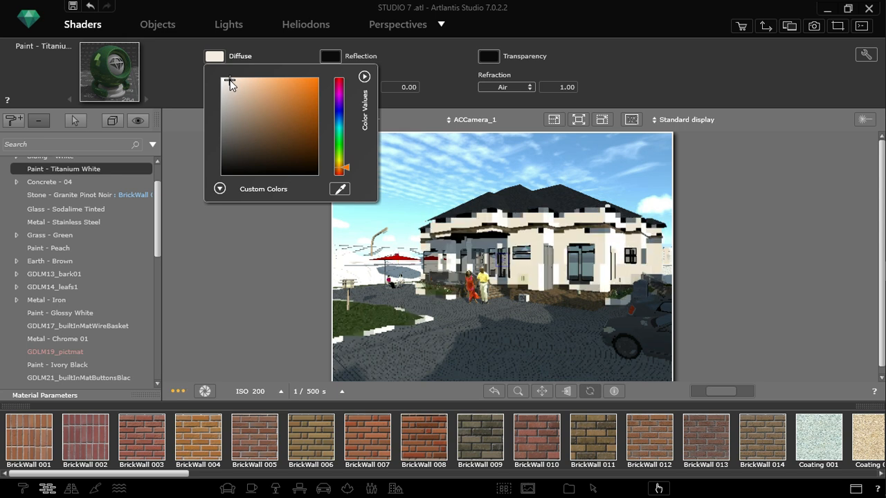
drag(231, 82, 227, 78)
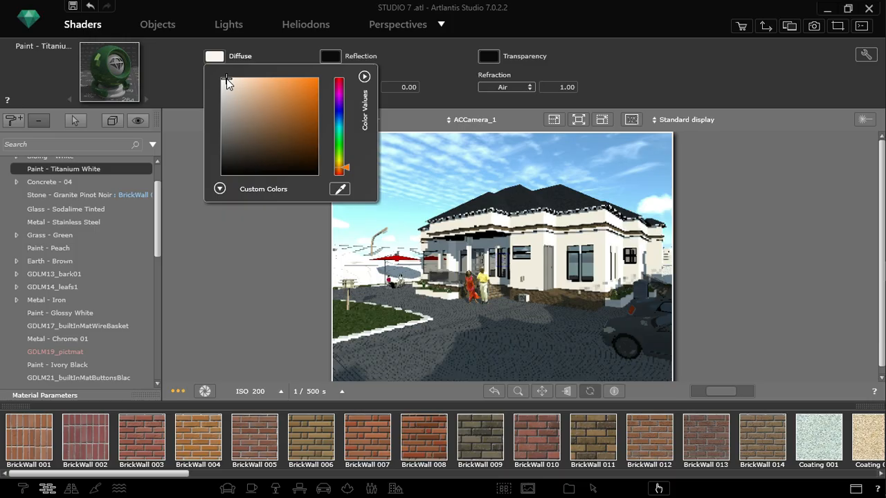
click(240, 53)
click(493, 86)
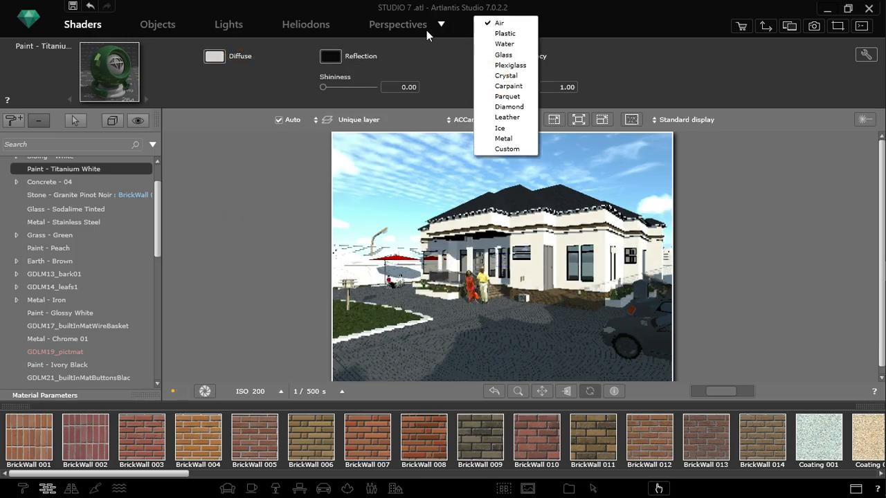
click(430, 51)
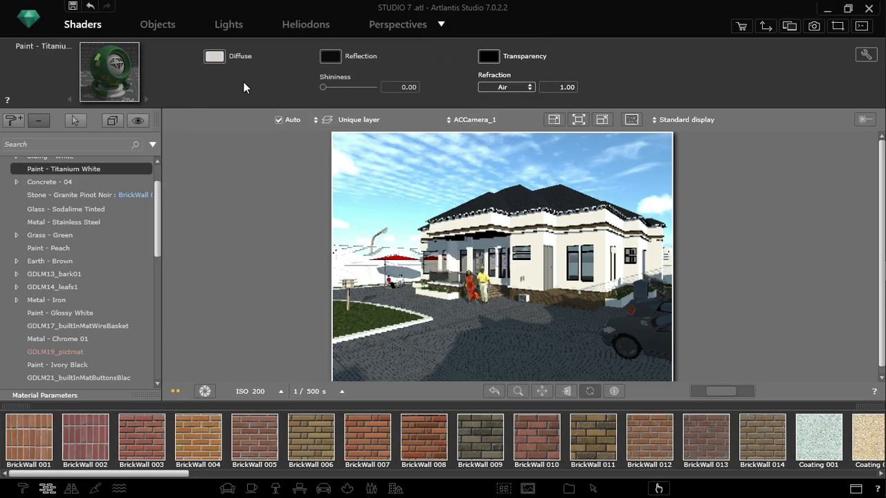
click(214, 56)
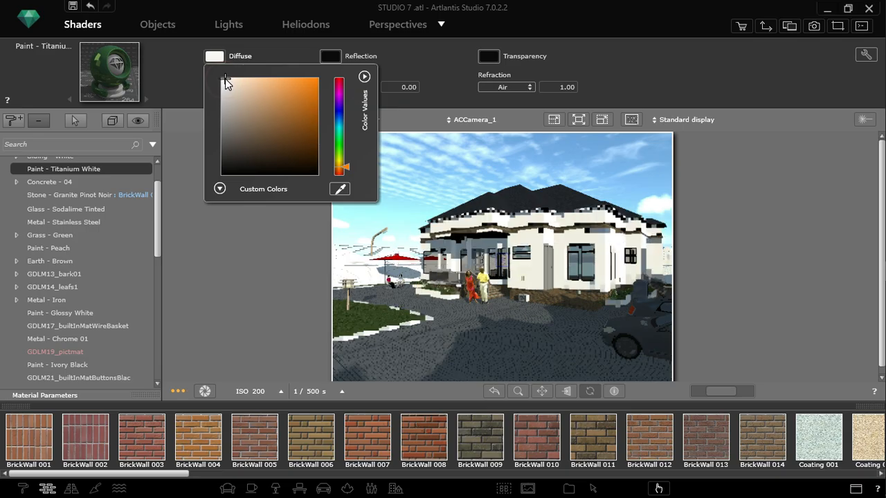
click(220, 76)
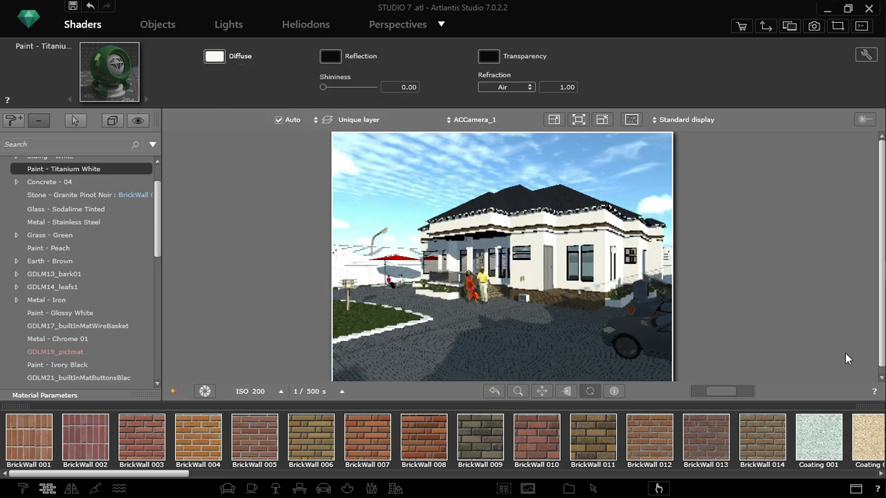
Hide the shader catalog and set the environment background of ACCamera_1 to Image
click(872, 408)
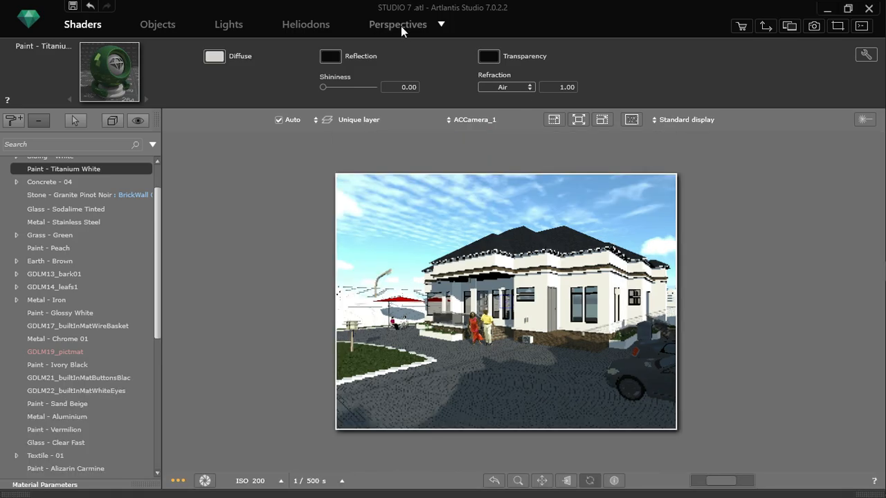
click(399, 27)
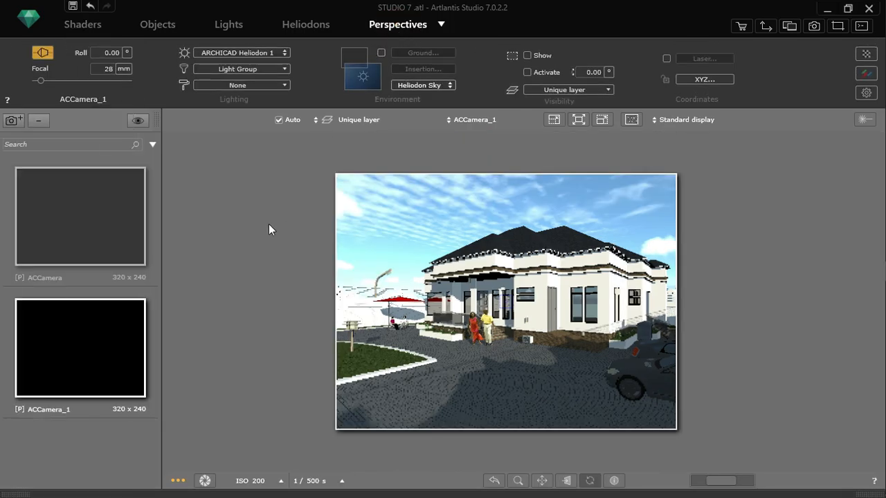
click(421, 85)
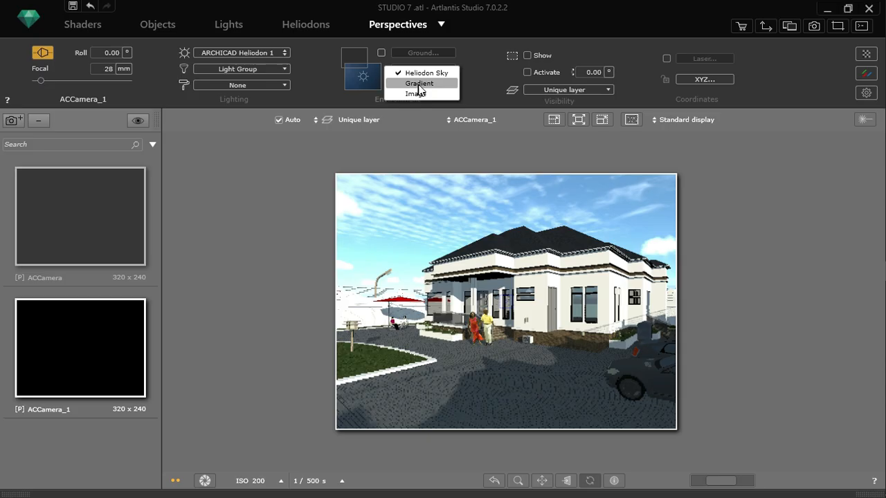
click(426, 94)
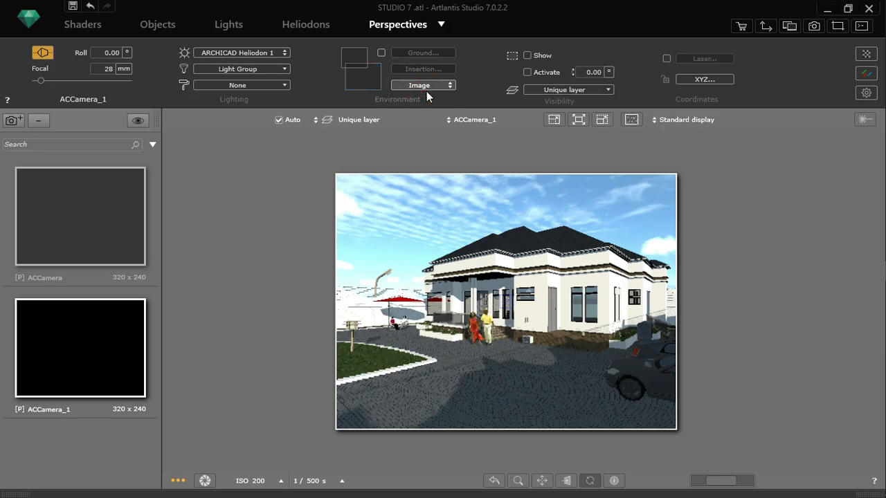
Load the 20250318_075512 JPG from the Desktop as the background image of ACCamera_1
click(364, 81)
click(364, 79)
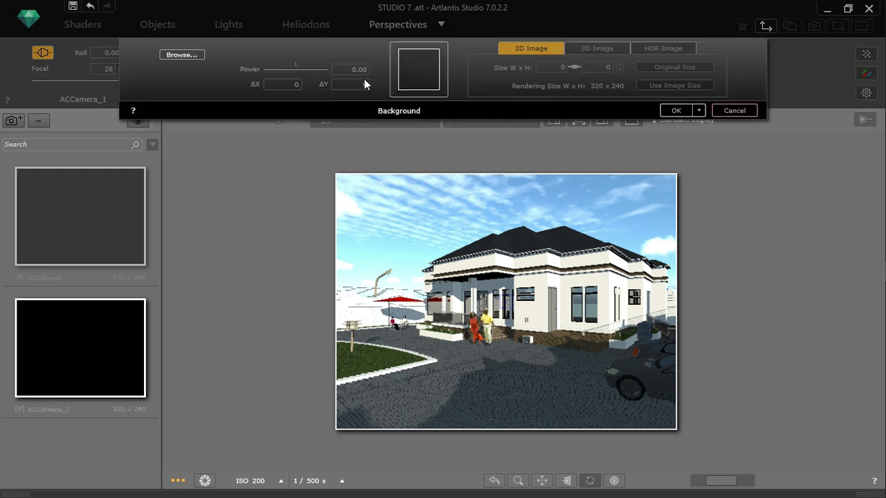
click(419, 68)
click(418, 68)
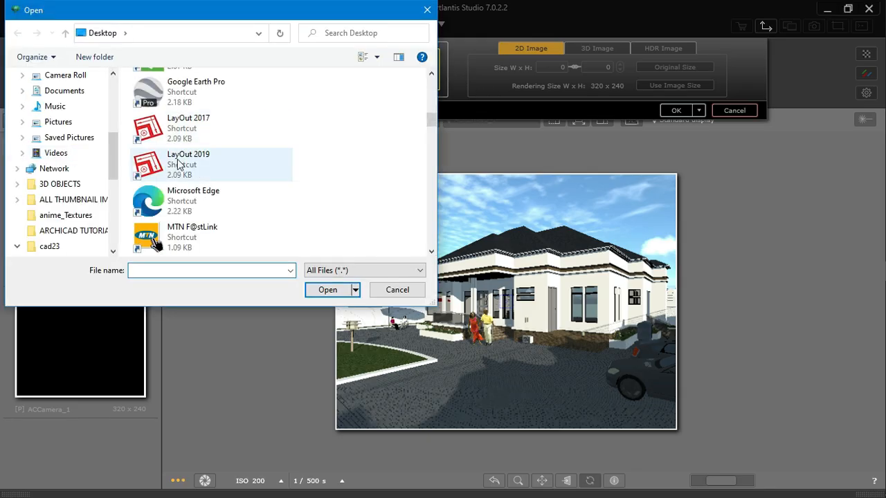
scroll(180, 166, down, 15)
click(182, 131)
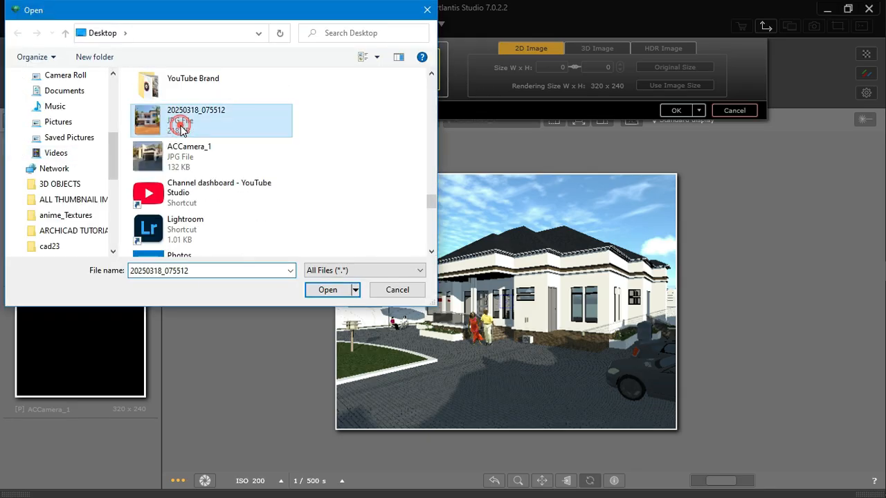
scroll(182, 205, up, 1)
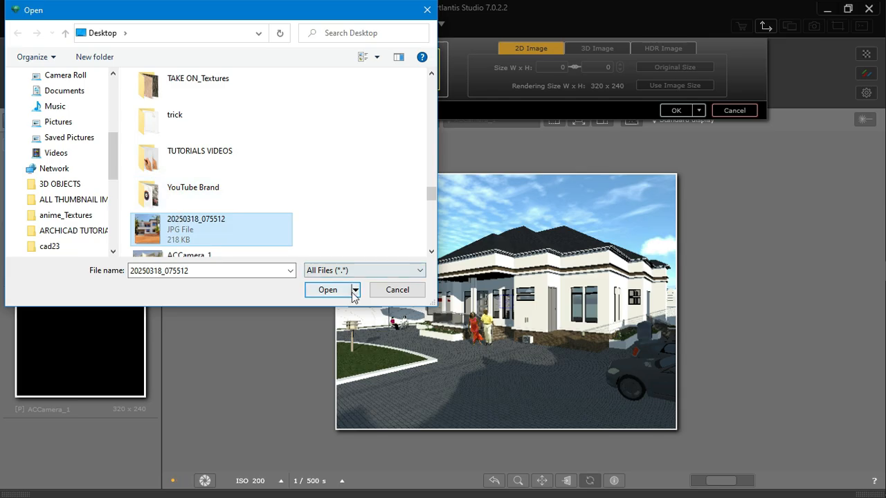
click(329, 289)
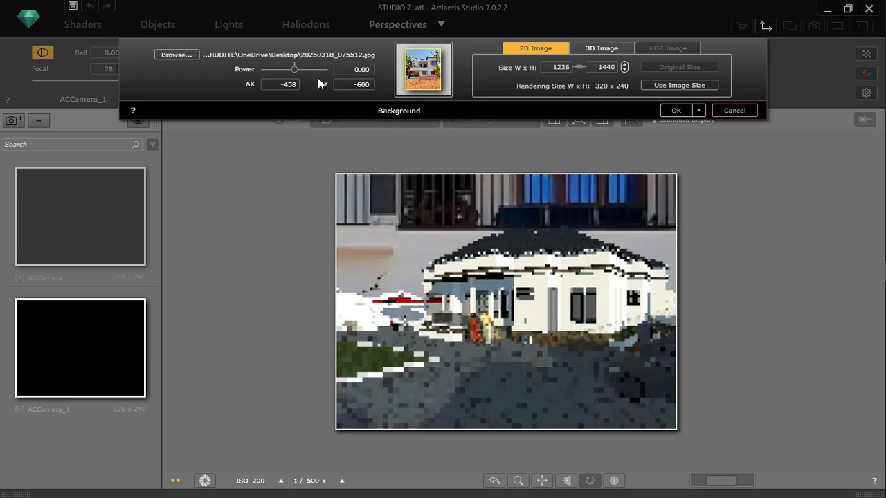
Try the background as a 3D image, return it to 2D, and match the rendering size to the image at 1236 x 1440
click(578, 67)
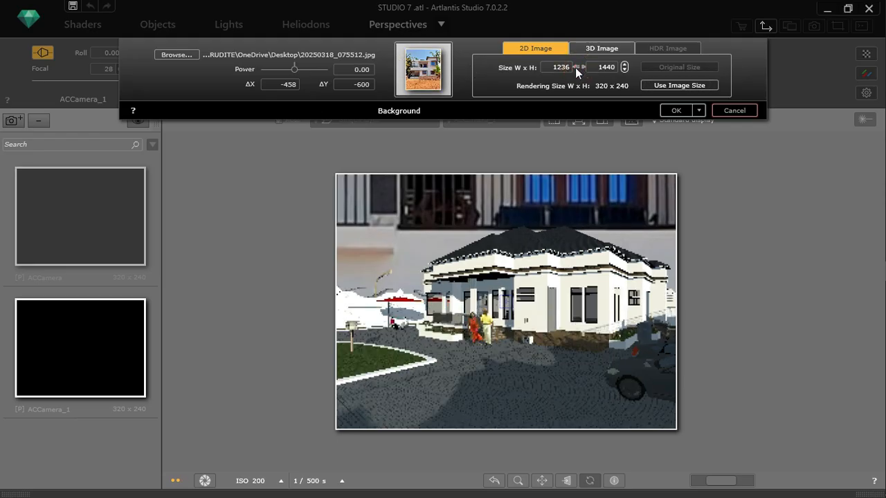
click(611, 46)
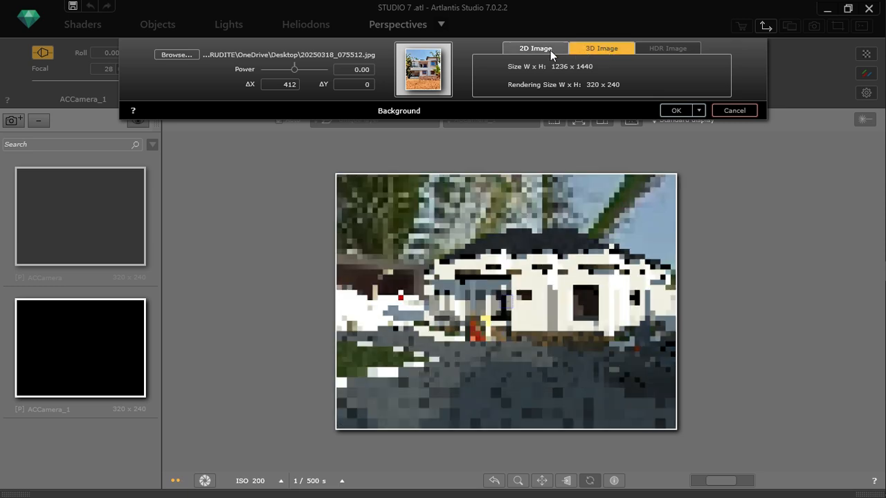
click(543, 52)
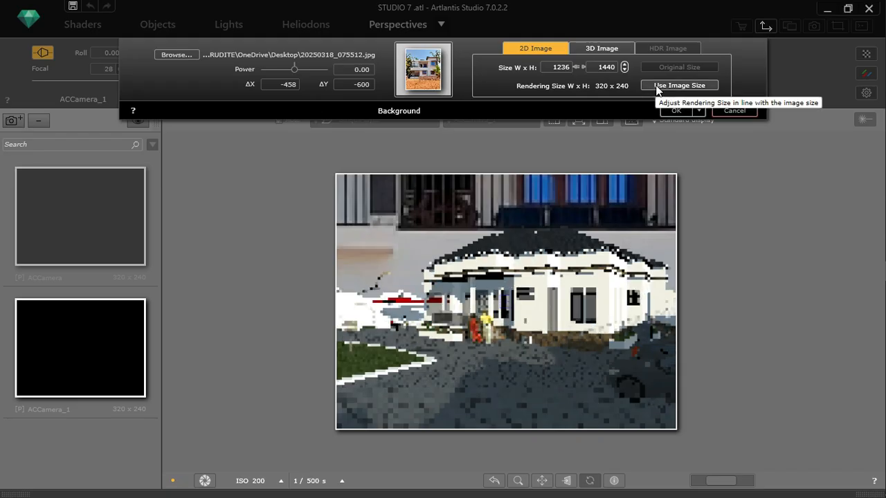
click(656, 87)
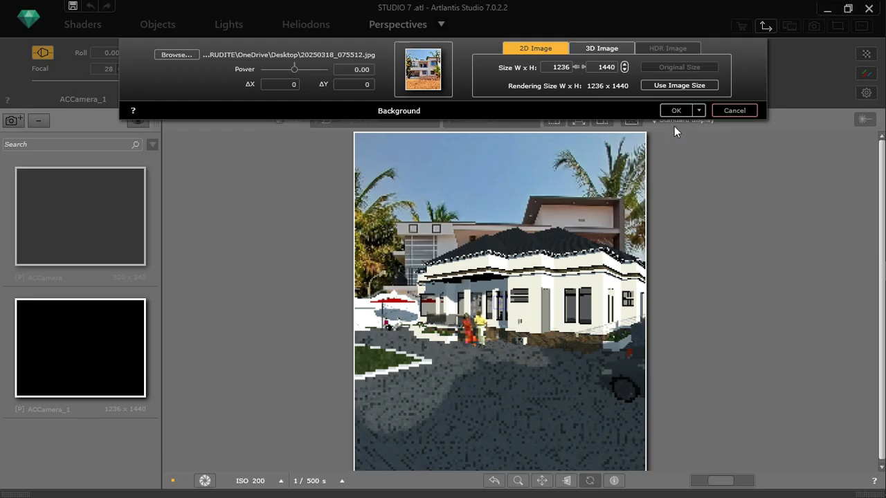
Set the background image's power to 0.33 and accept the background settings
drag(295, 69, 297, 70)
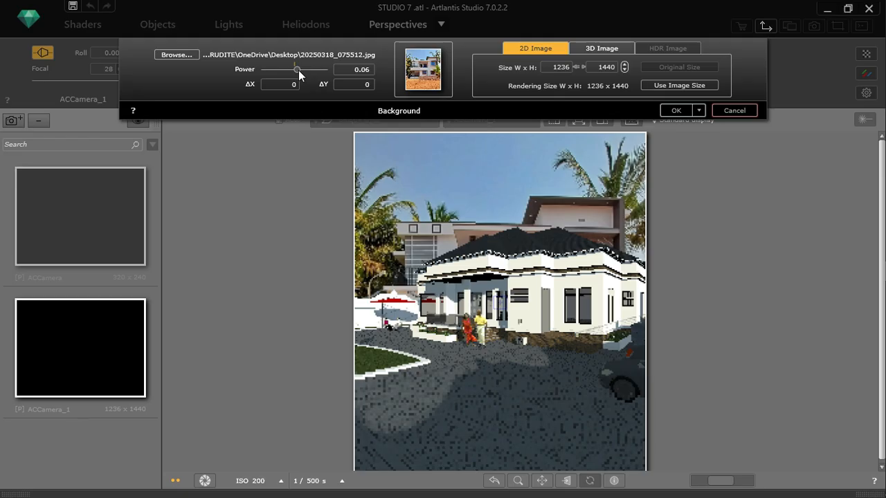
drag(298, 70, 301, 76)
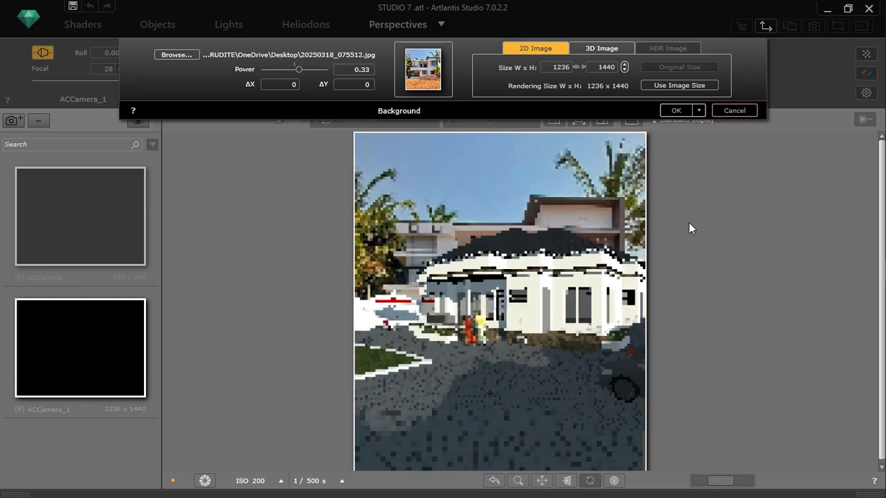
click(671, 112)
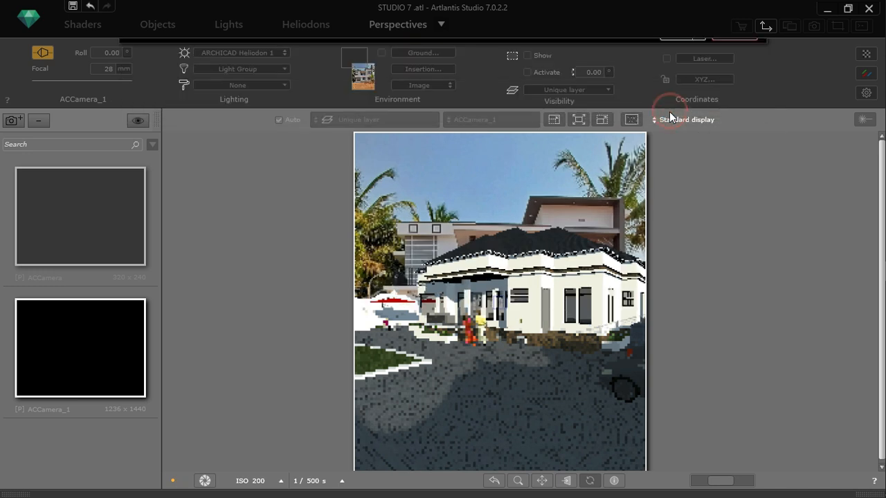
Open the 2D View and examine the camera's position relative to the house in the plan and elevation views
click(763, 26)
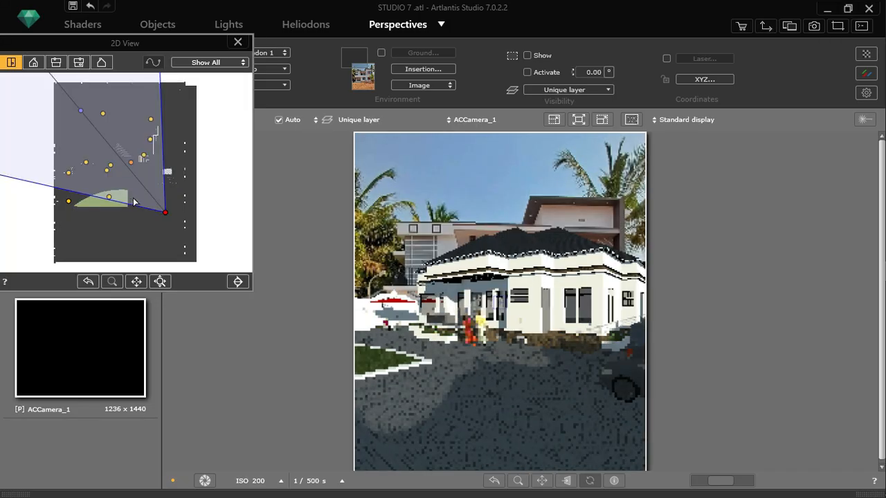
scroll(137, 188, up, 5)
scroll(137, 183, down, 5)
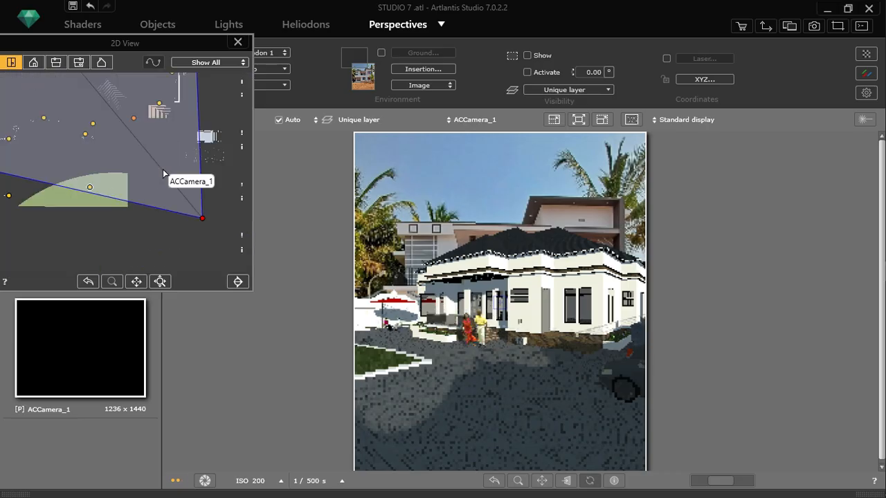
scroll(161, 160, down, 2)
scroll(136, 93, down, 3)
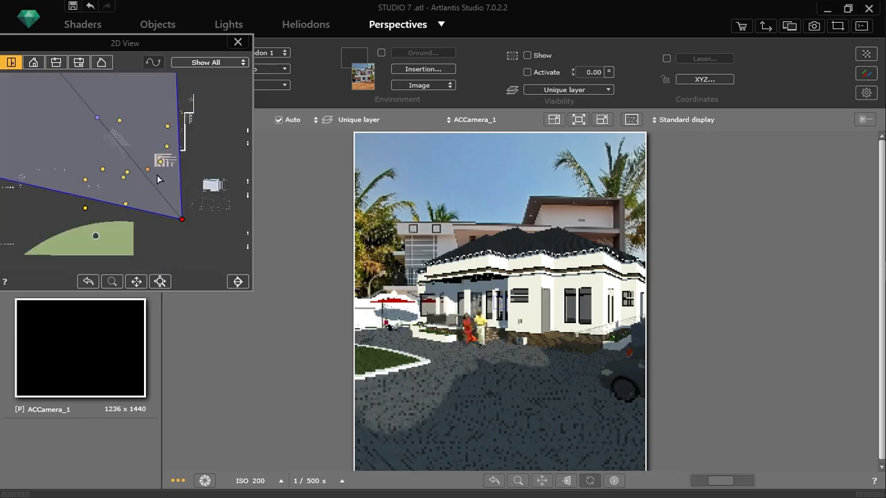
click(101, 62)
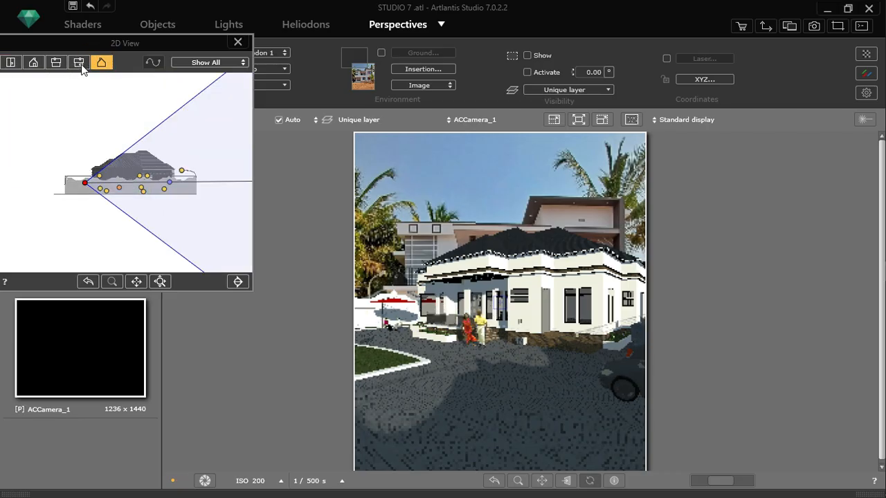
click(56, 63)
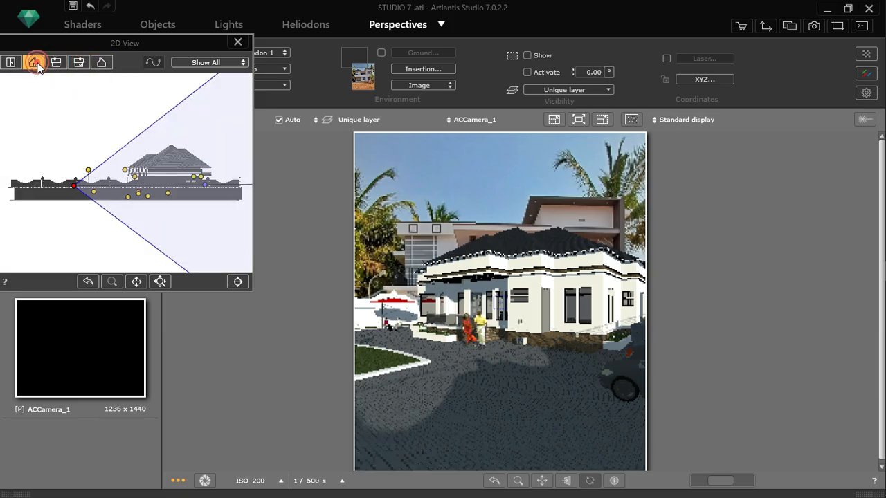
click(34, 63)
scroll(205, 176, up, 3)
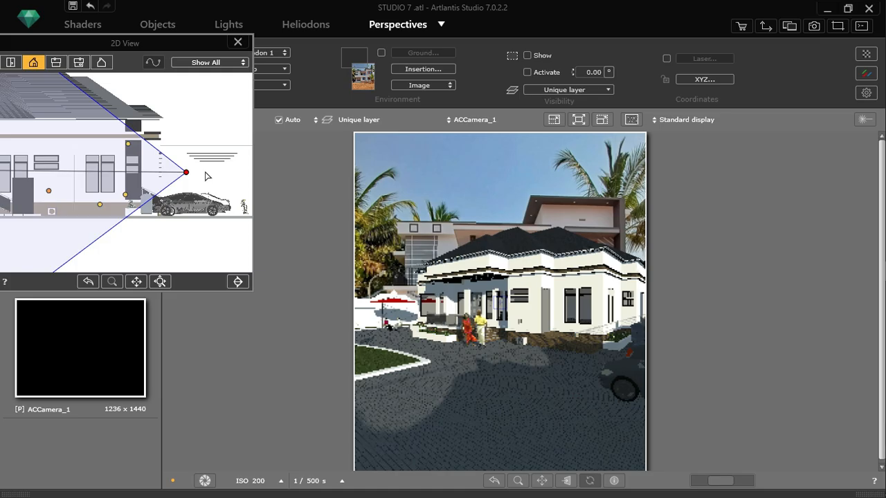
scroll(208, 176, down, 3)
scroll(154, 178, up, 5)
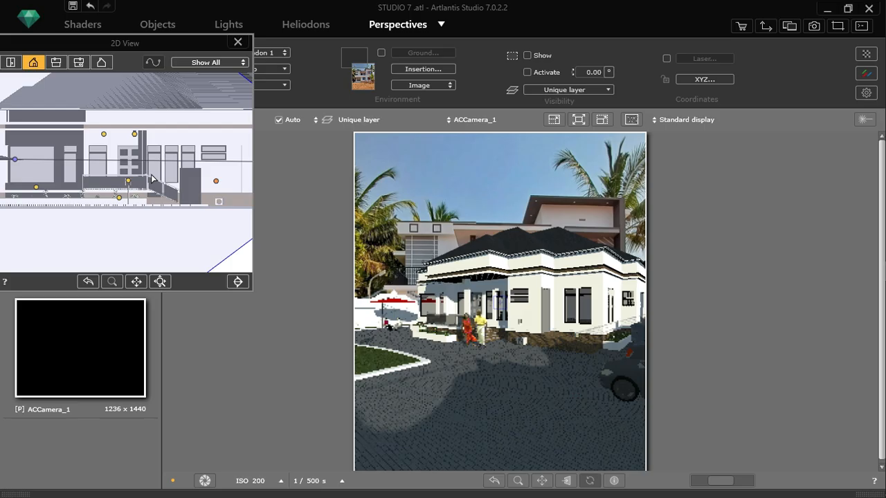
In the elevation view, nudge ACCamera_1's viewpoint slightly closer and higher, and lower its target to the base of the house
scroll(149, 177, down, 5)
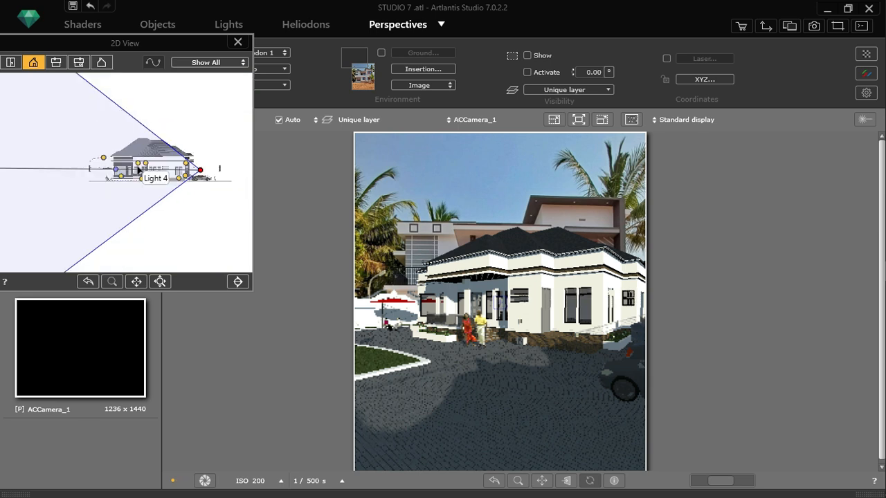
scroll(86, 180, up, 4)
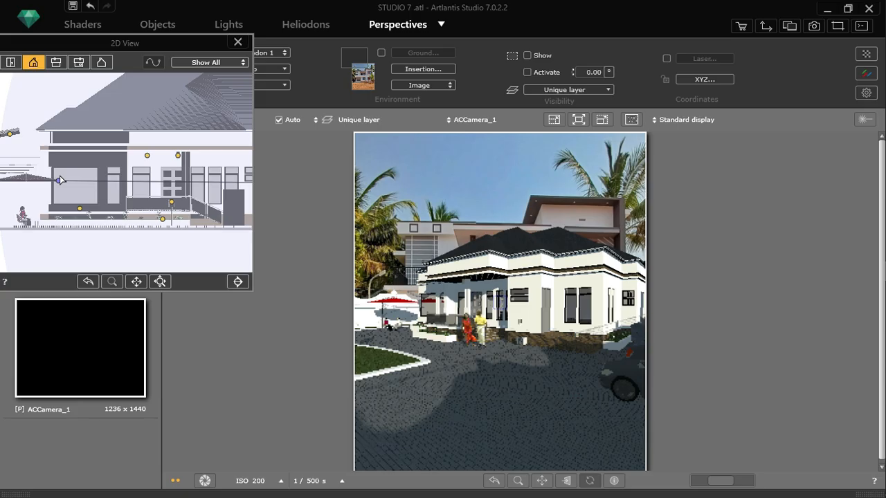
click(58, 181)
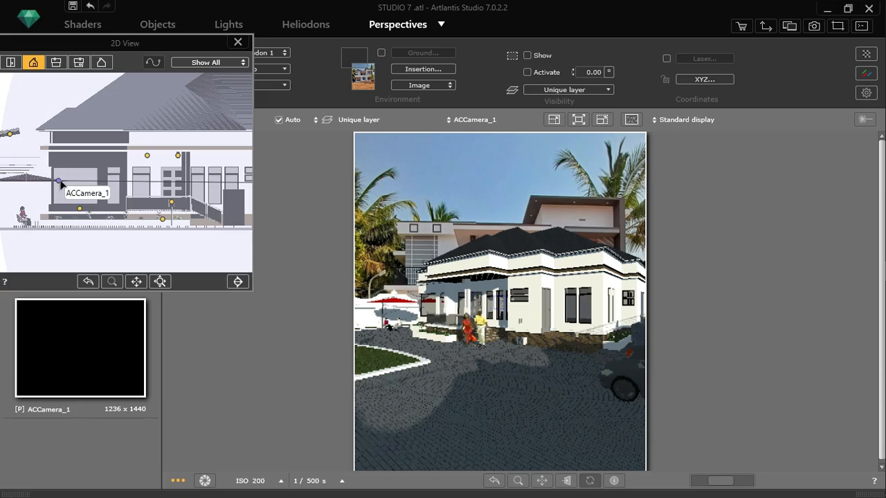
drag(68, 181, 69, 181)
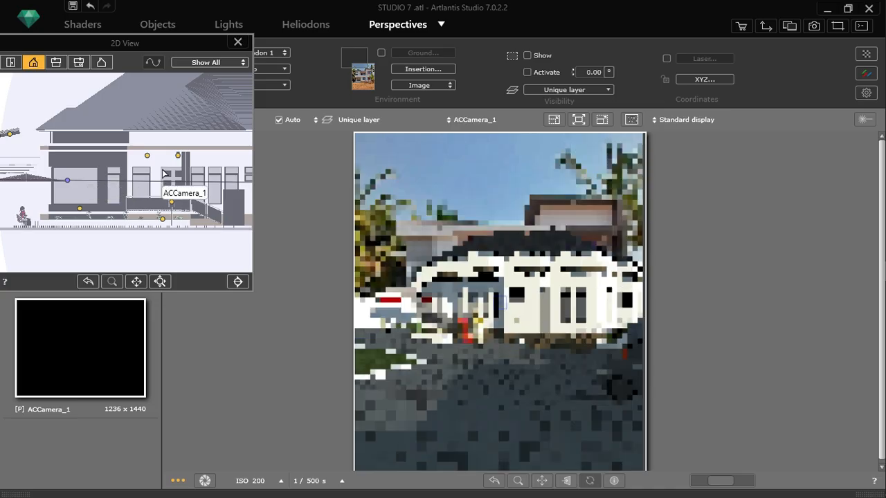
scroll(92, 158, down, 2)
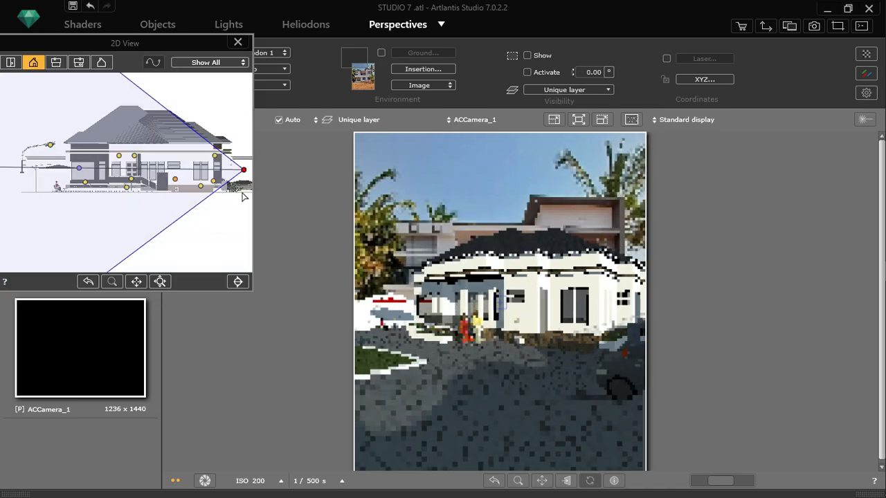
mouse_move(243, 171)
mouse_down()
mouse_move(243, 178)
mouse_move(241, 170)
mouse_up()
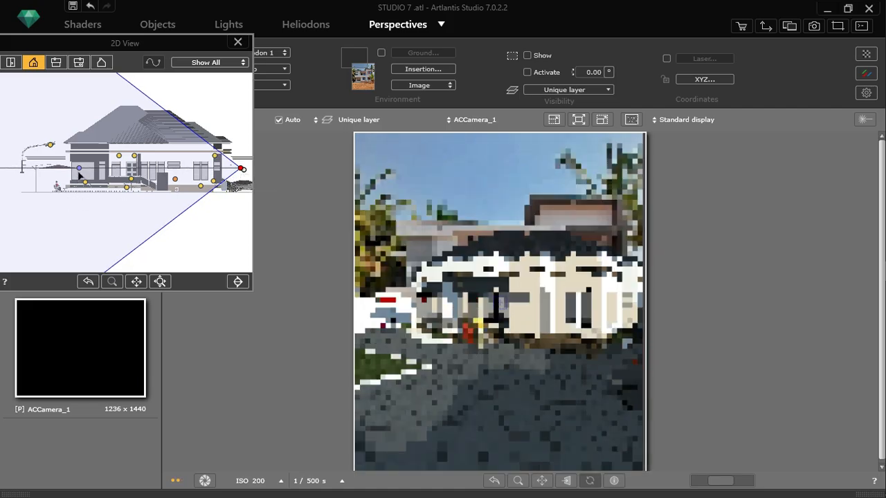
drag(79, 168, 86, 191)
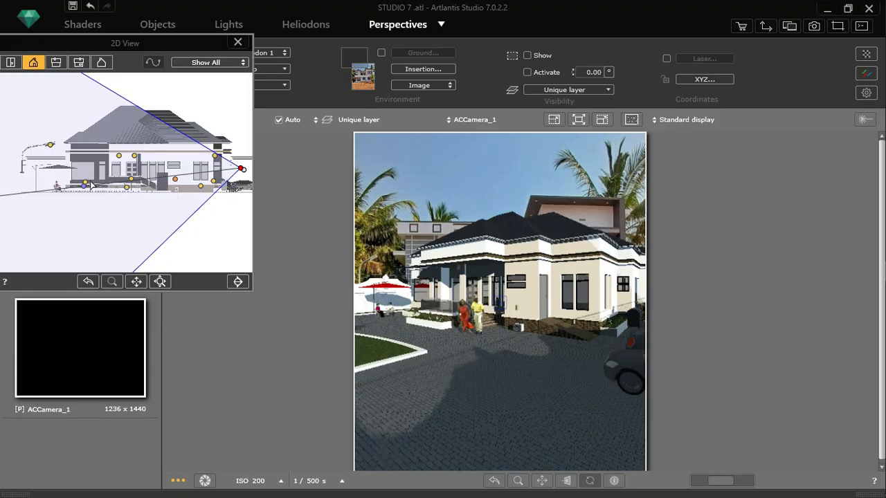
Check ACCamera_1's position in the remaining elevations and the plan, and close the 2D View
click(56, 62)
click(78, 62)
click(101, 63)
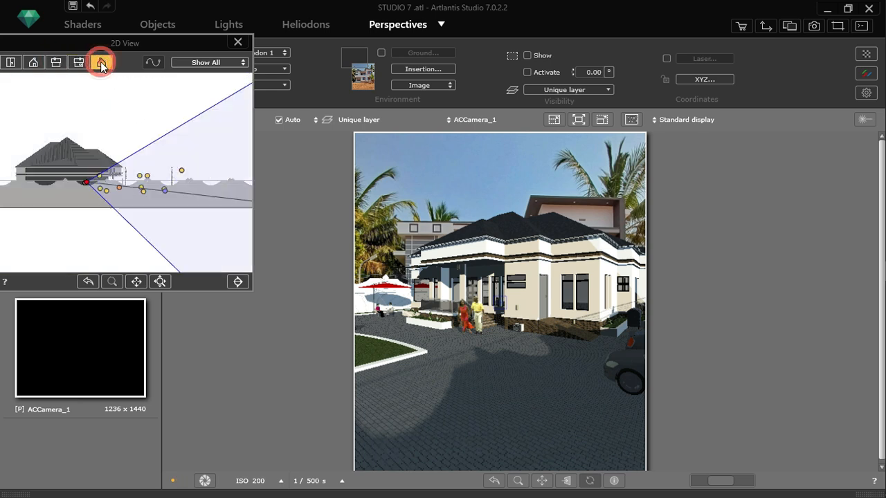
click(11, 62)
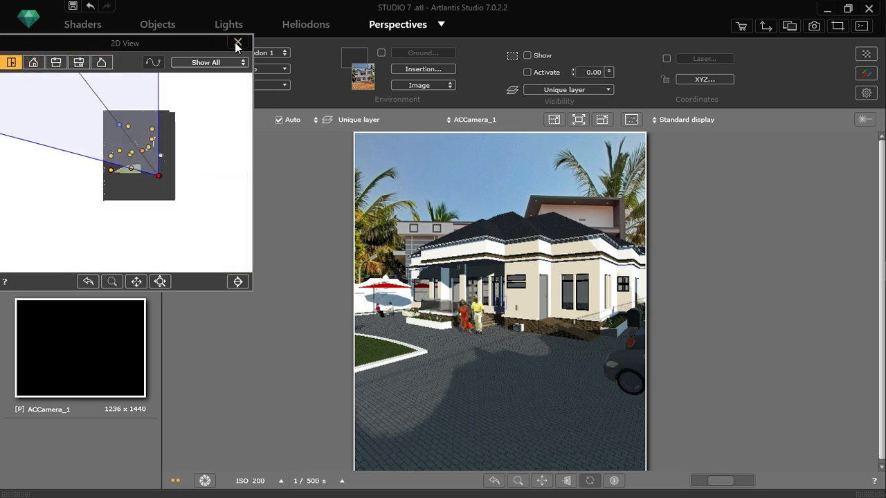
click(236, 43)
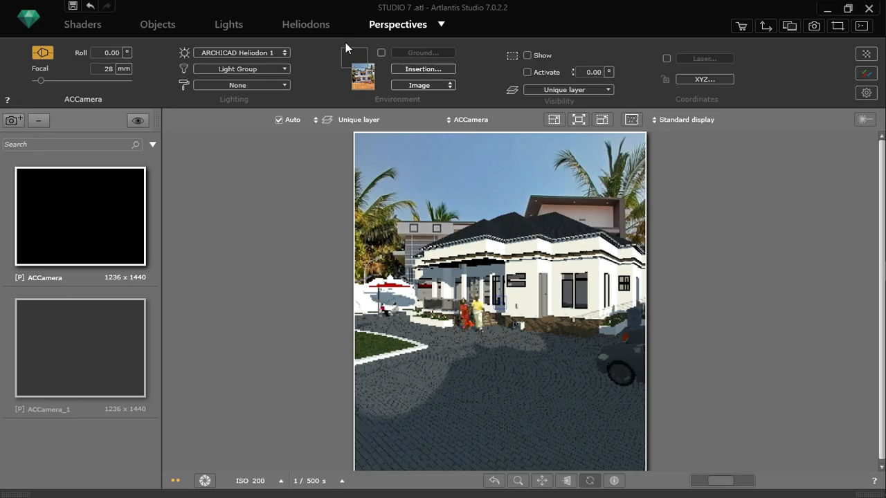
Darken the transparency and diffuse colours of the Glass - Sodalime Tinted shader on the house
click(80, 24)
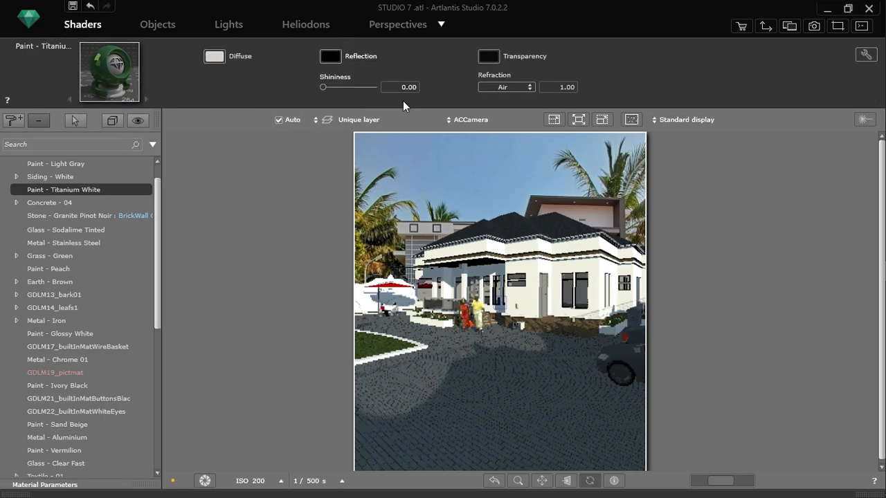
click(436, 313)
click(430, 305)
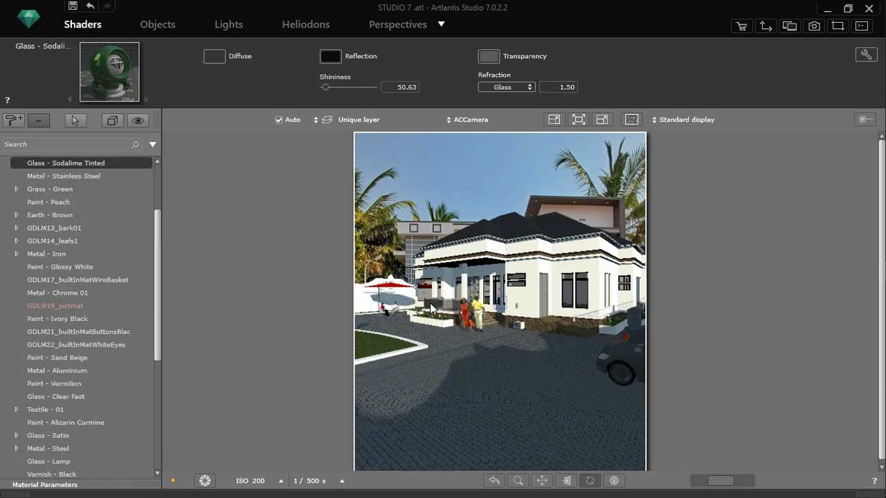
click(488, 61)
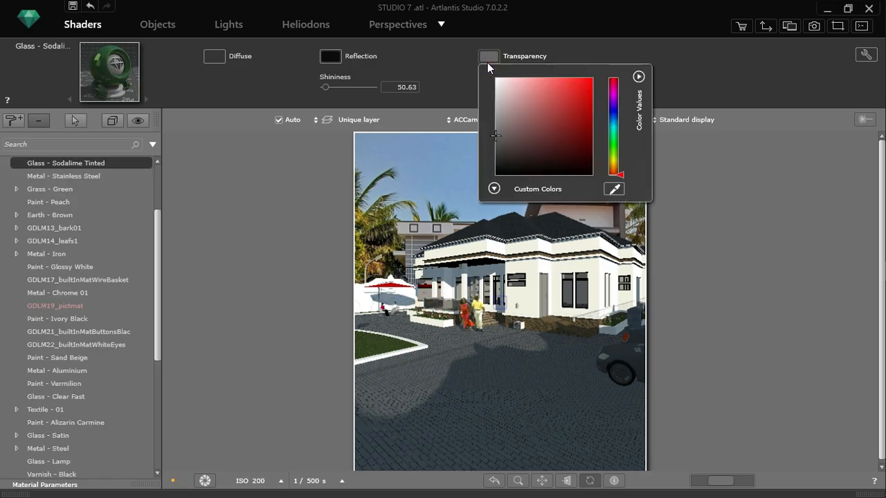
click(496, 140)
click(213, 56)
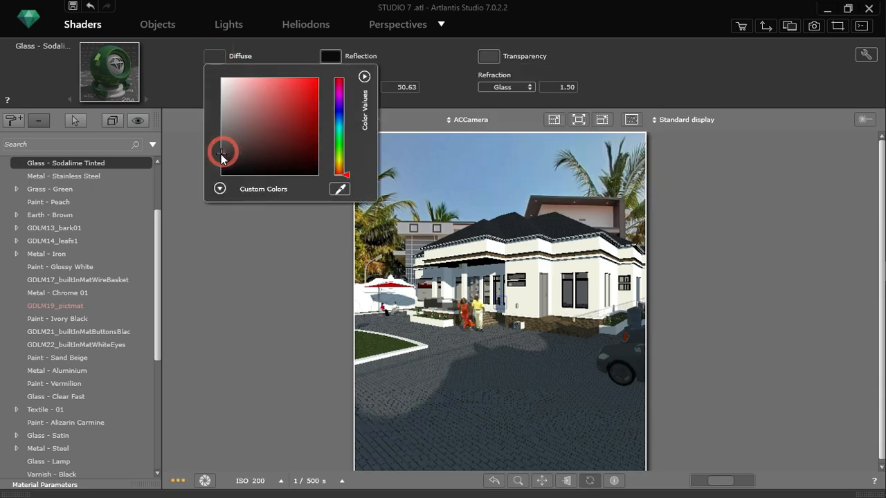
click(171, 64)
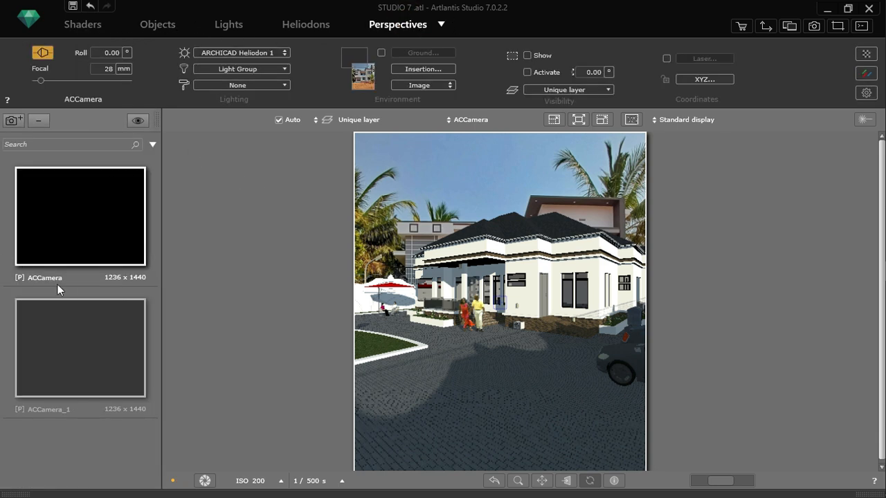
Add a new perspective, ACCamera_2, based on the ACCamera view
click(19, 122)
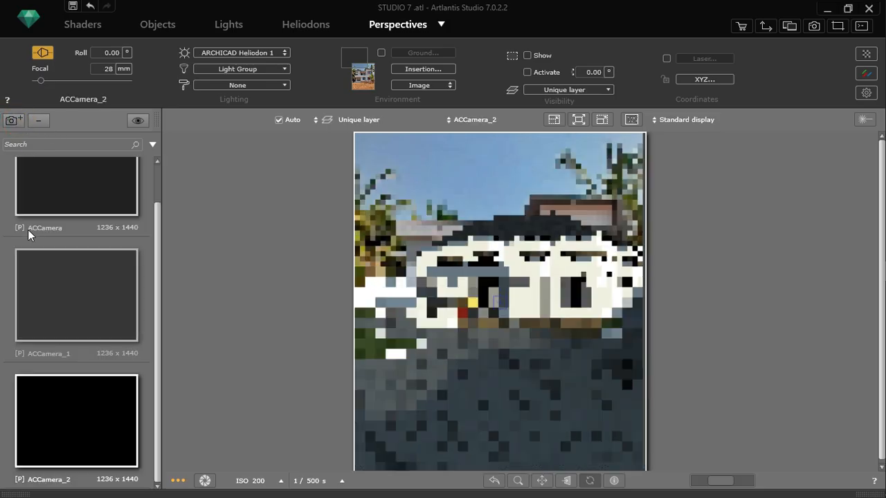
scroll(81, 276, up, 2)
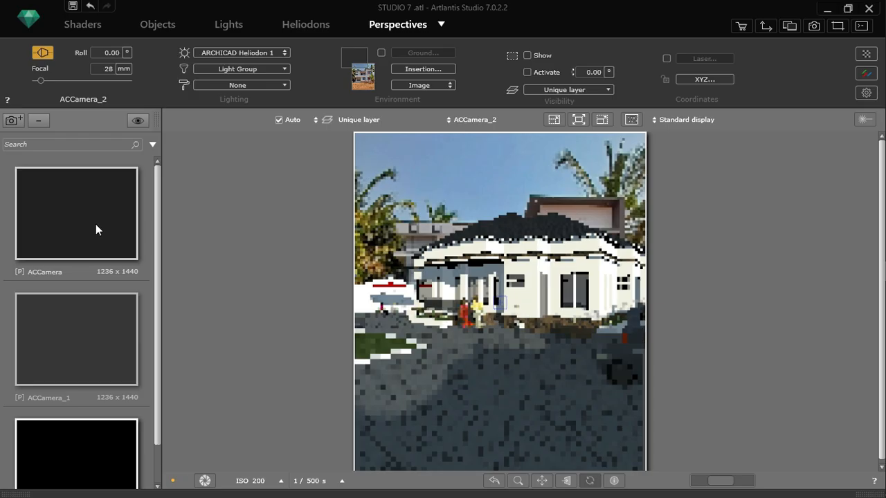
click(96, 224)
In the 2D View's elevation, lower ACCamera_2's viewpoint to about the height of the parked car and raise its target slightly
click(789, 27)
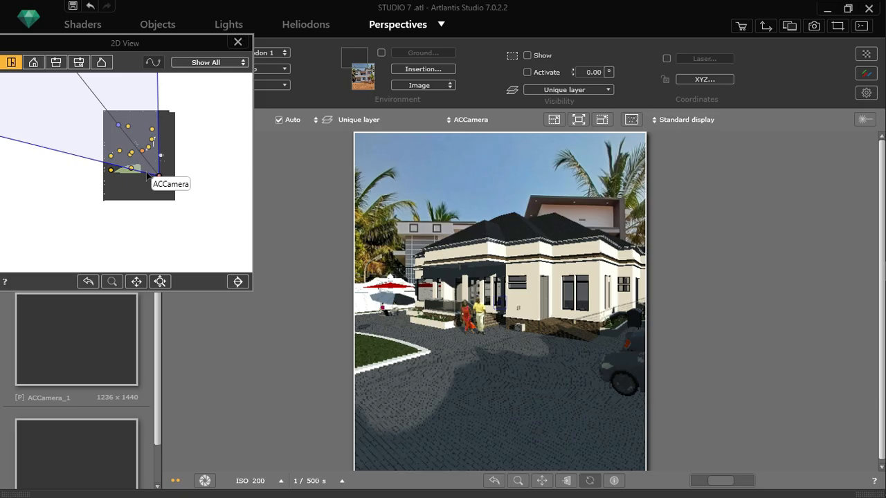
click(31, 63)
drag(242, 168, 244, 180)
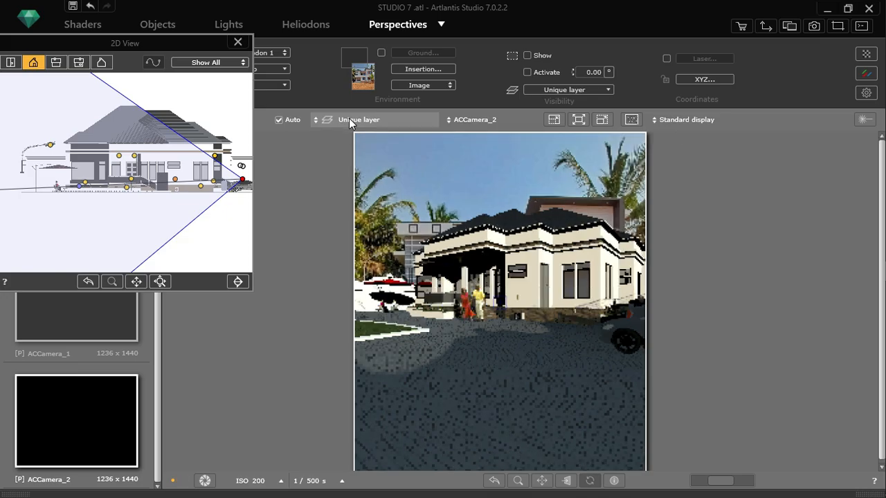
drag(78, 188, 79, 185)
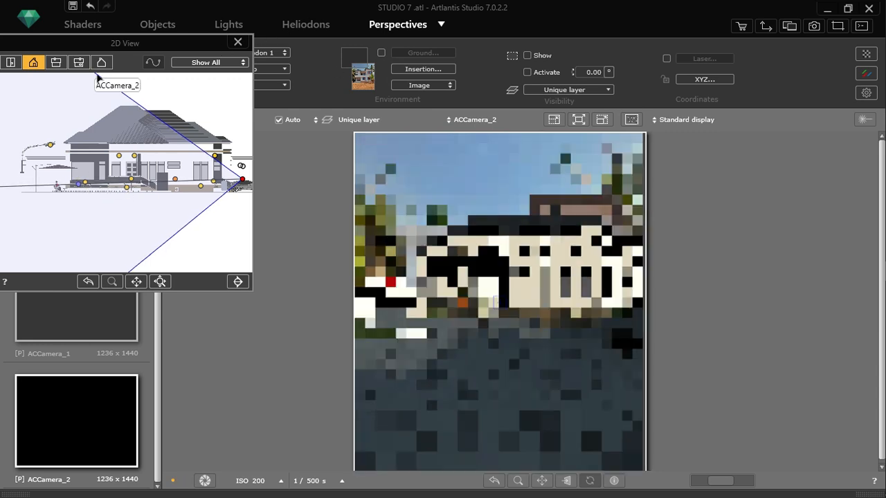
In the plan view, move ACCamera_2's viewpoint slightly closer to the house and widen its field of view a little
click(11, 62)
drag(151, 168, 161, 177)
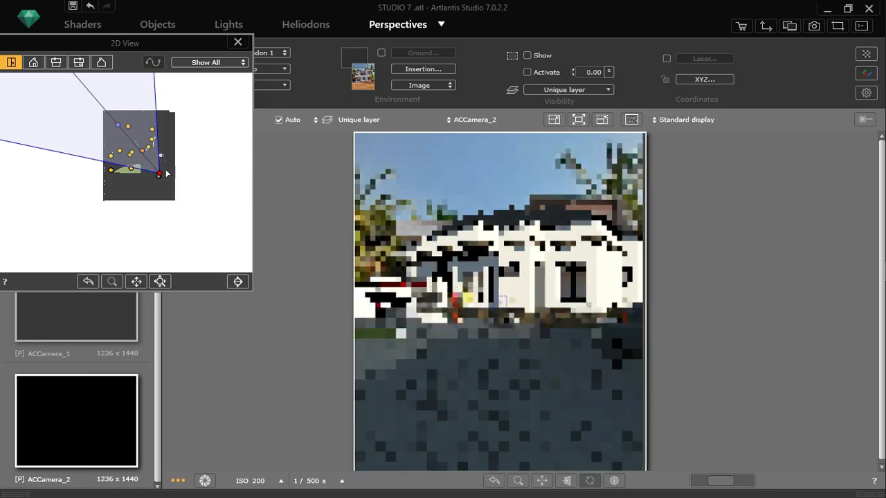
drag(156, 99, 158, 100)
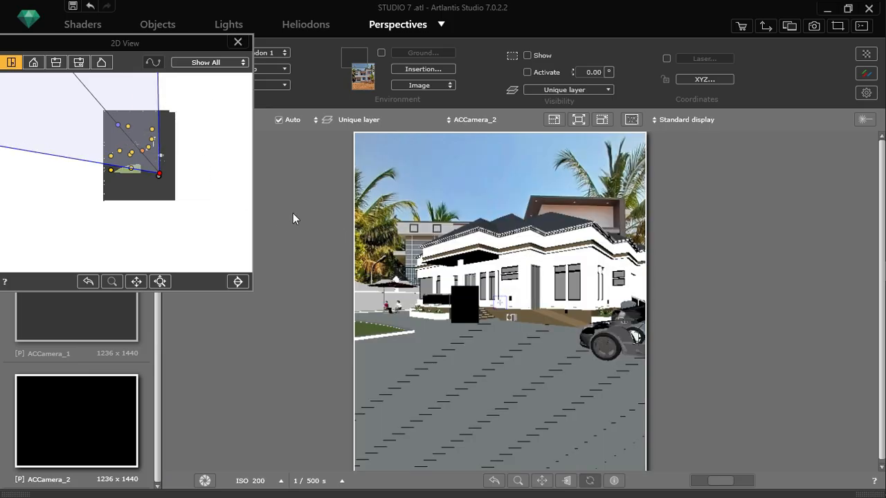
Shift ACCamera_2's target along the house front toward the entrance in elevation, and widen its field of view to about 24 mm focal in plan
click(33, 62)
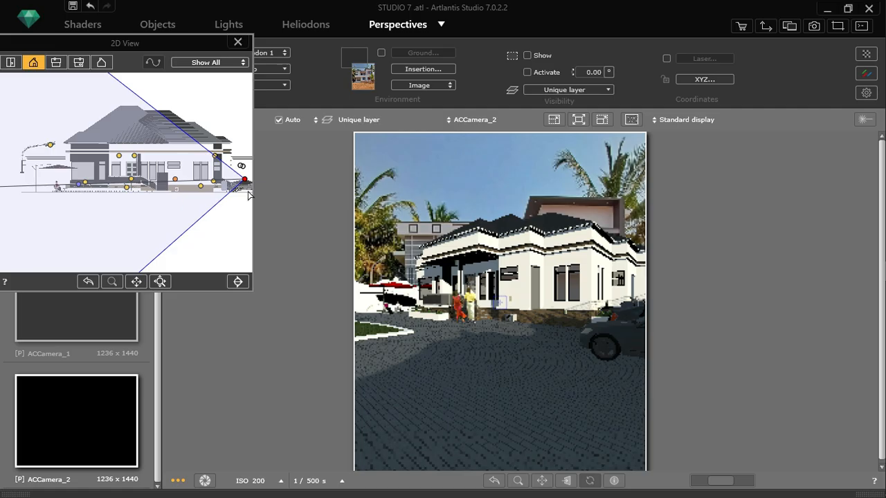
drag(78, 185, 95, 184)
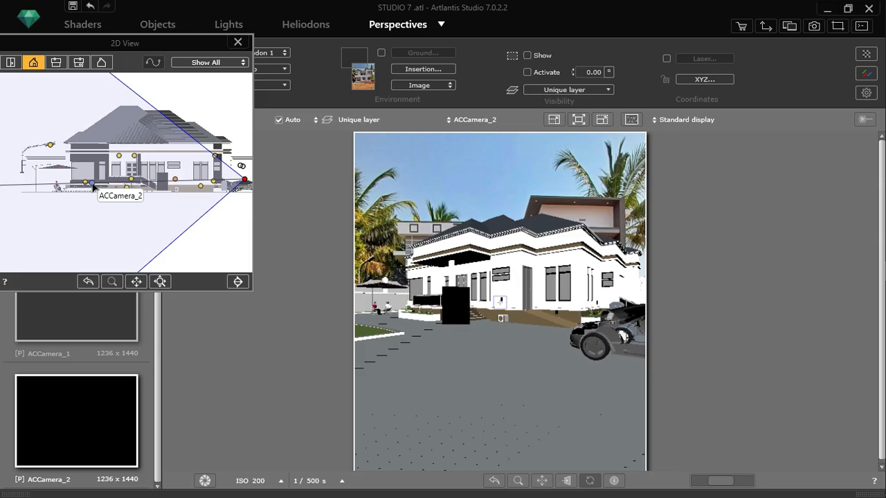
click(11, 62)
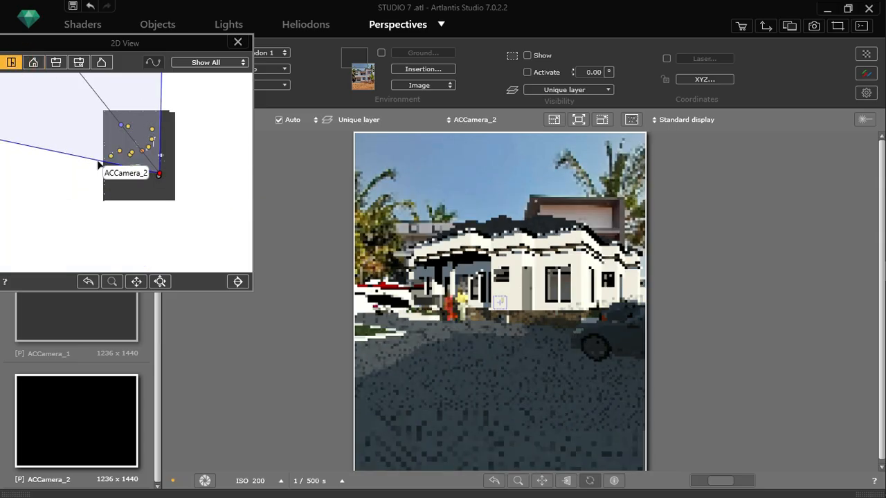
drag(99, 163, 98, 166)
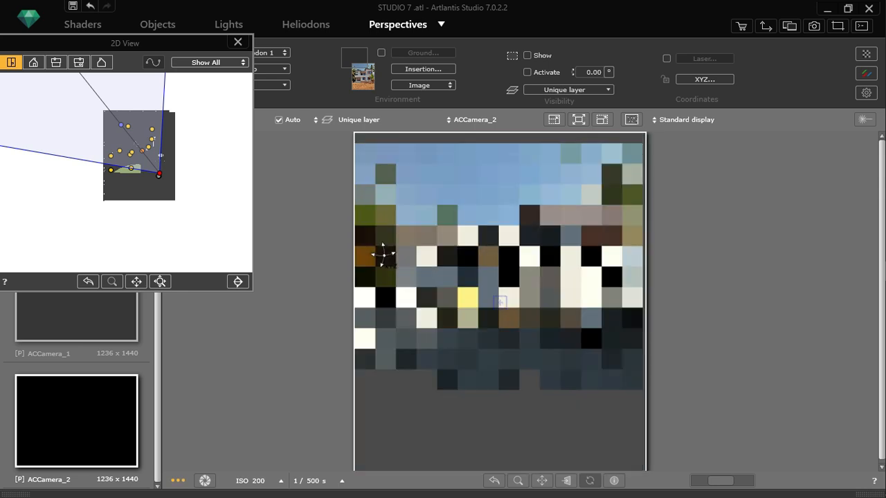
Raise ACCamera_2's viewpoint slightly in elevation, lower its target to ground level in the side elevation, and close the 2D View
click(34, 62)
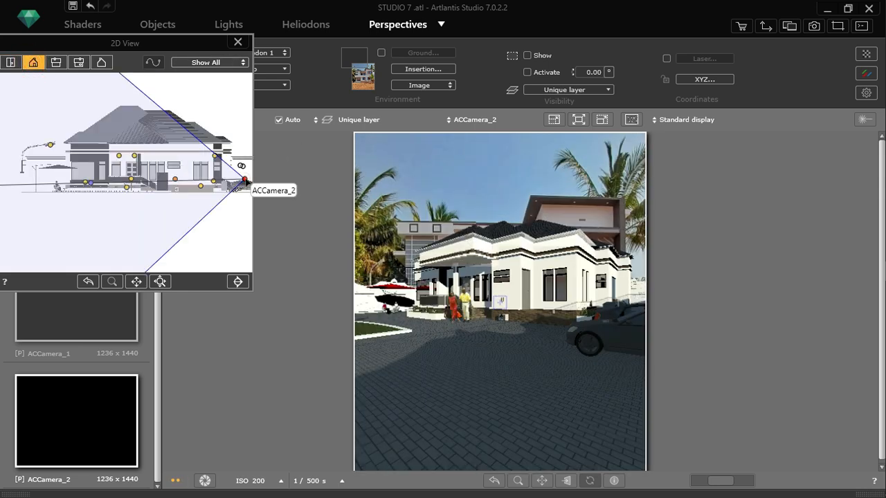
drag(245, 178, 245, 176)
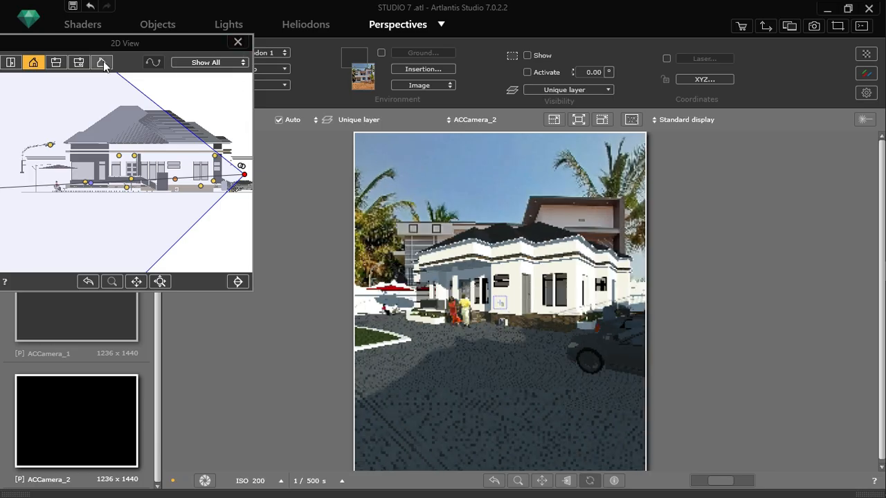
click(78, 63)
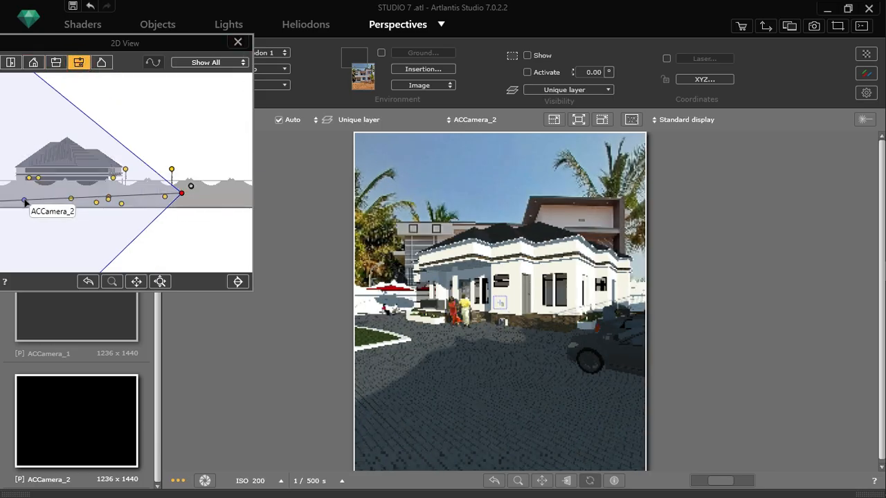
drag(25, 200, 21, 207)
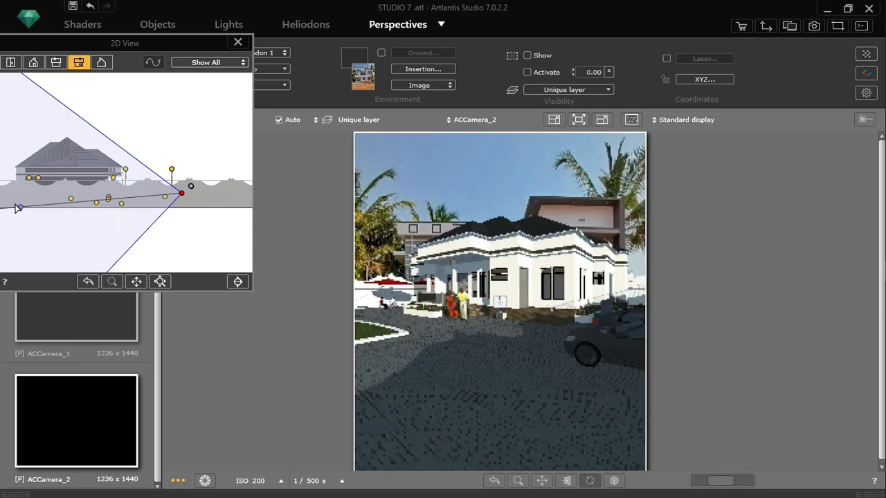
click(238, 43)
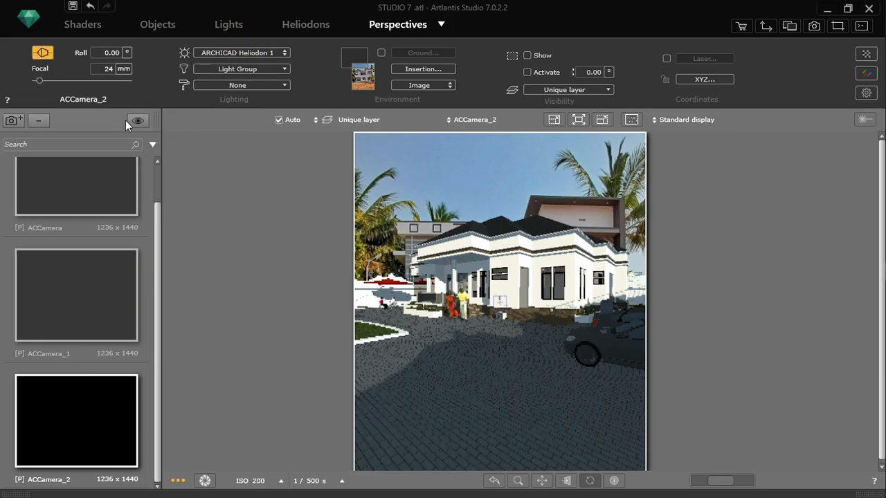
Apply the Mirror shader to the parked car's Glass - Blue material and set its refraction to Glass
click(75, 25)
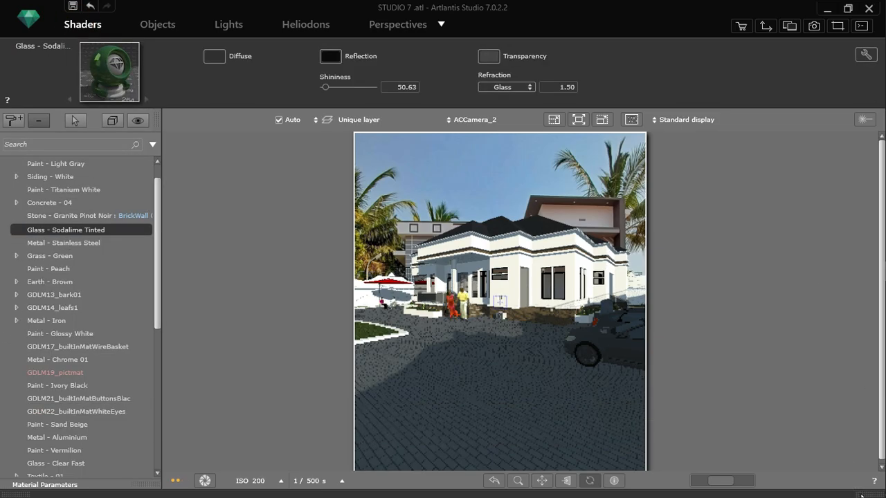
mouse_move(861, 495)
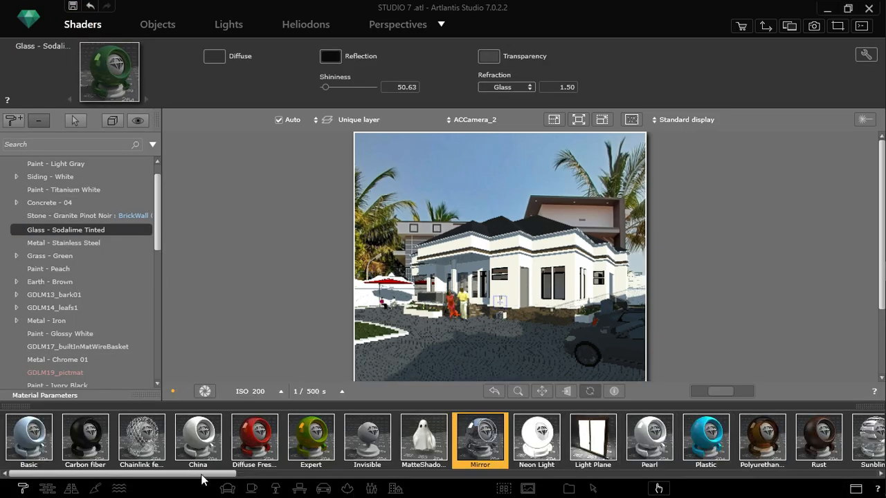
click(634, 334)
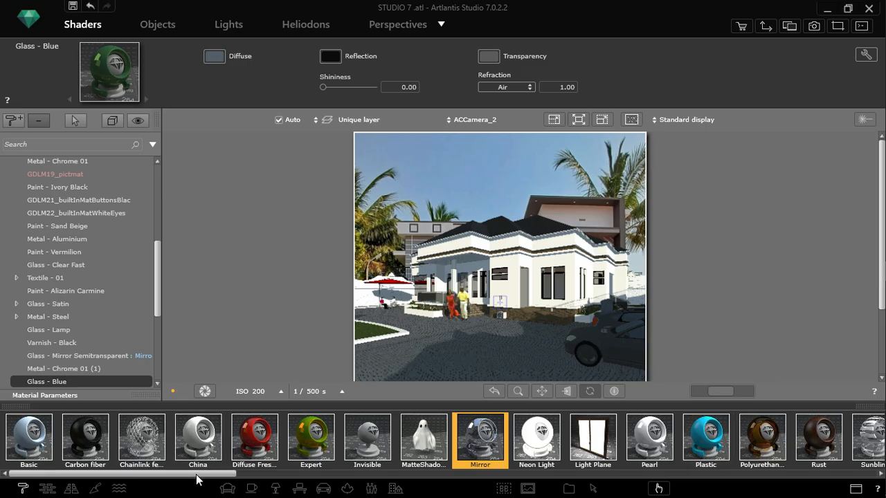
drag(228, 475, 320, 475)
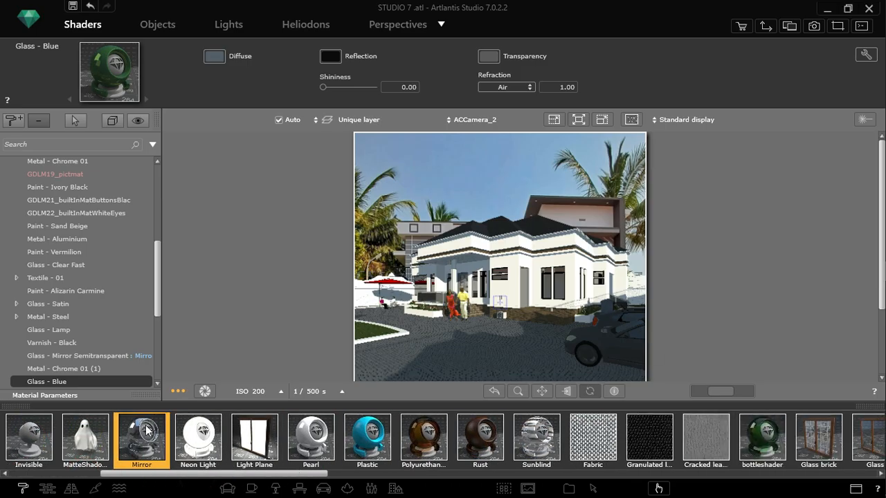
right_click(98, 382)
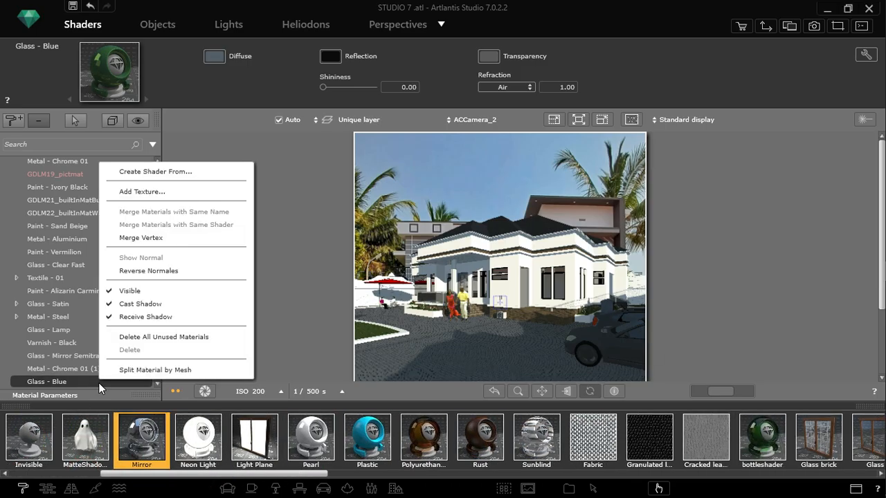
click(167, 474)
drag(158, 475, 115, 481)
drag(310, 437, 636, 337)
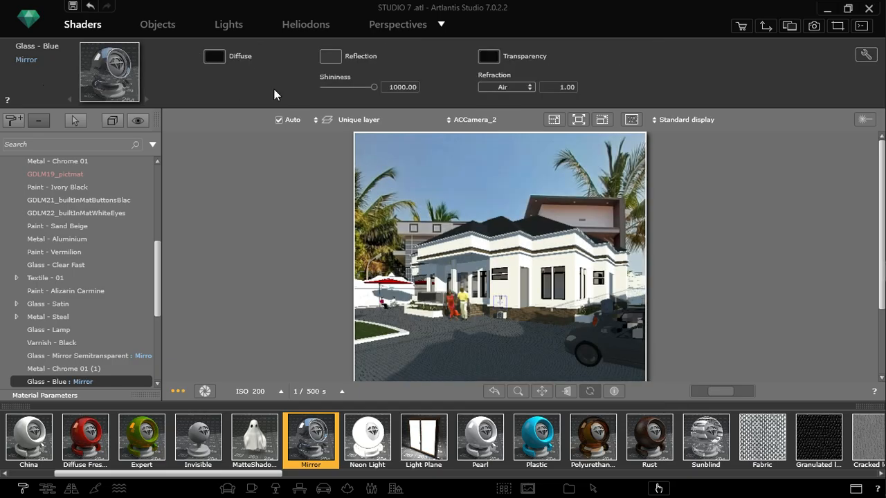
click(515, 90)
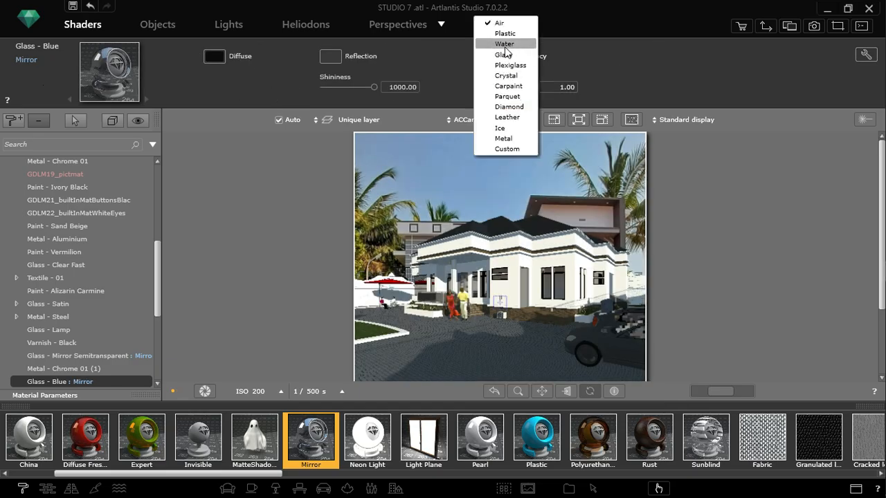
click(505, 58)
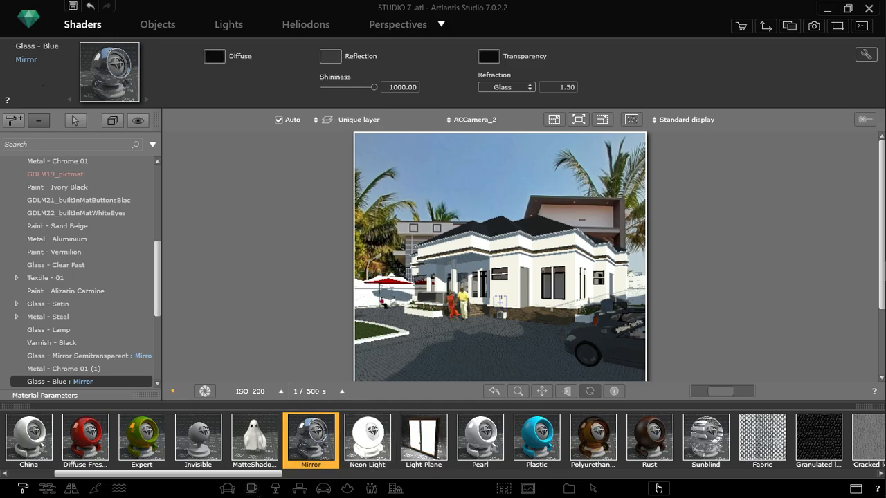
Apply the Stainless steel shader to the Metal - Stainless Steel material on the parked car
drag(207, 478, 575, 488)
drag(719, 466, 624, 347)
drag(542, 477, 176, 477)
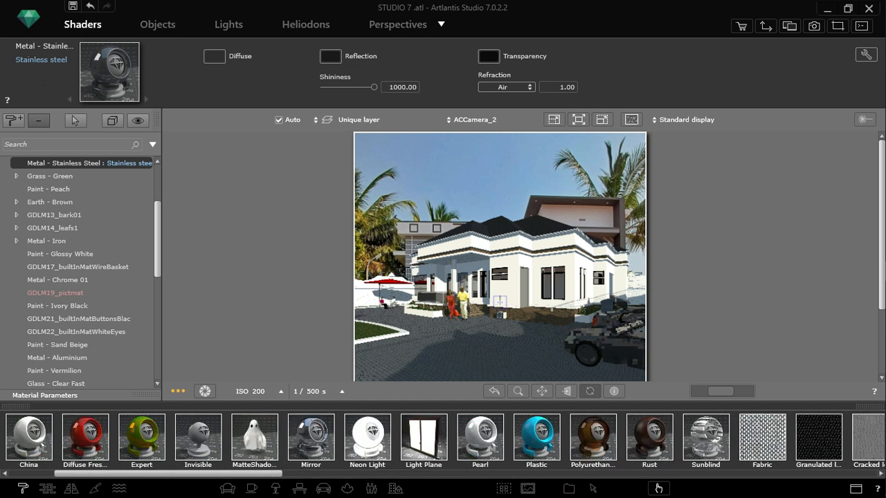
Reduce the car's stainless steel shininess to about 544 and set its refraction to Carpaint
click(624, 353)
drag(374, 87, 353, 91)
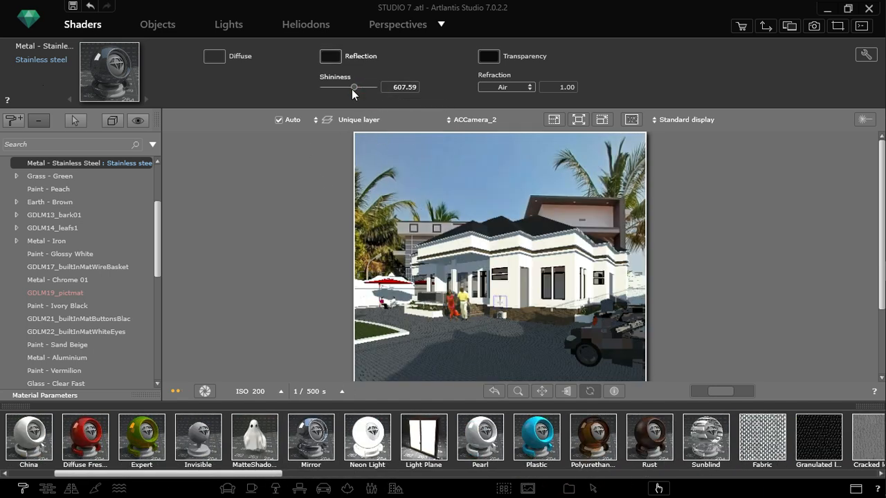
click(493, 87)
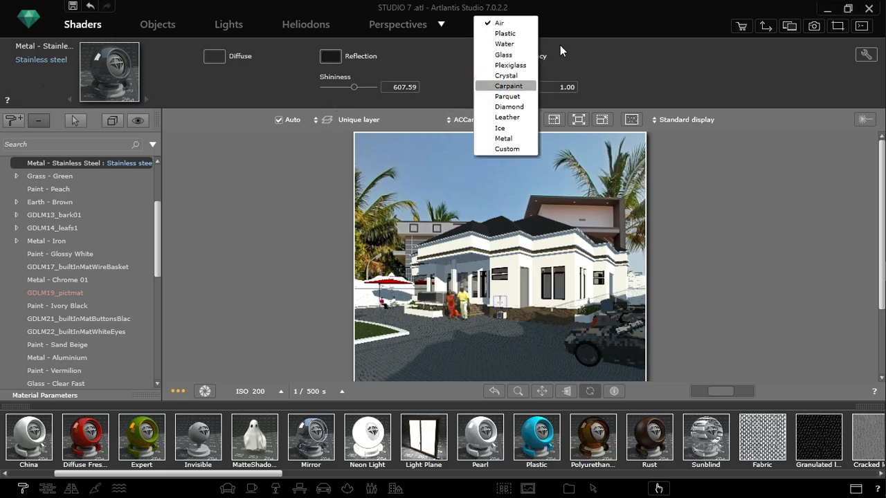
click(512, 86)
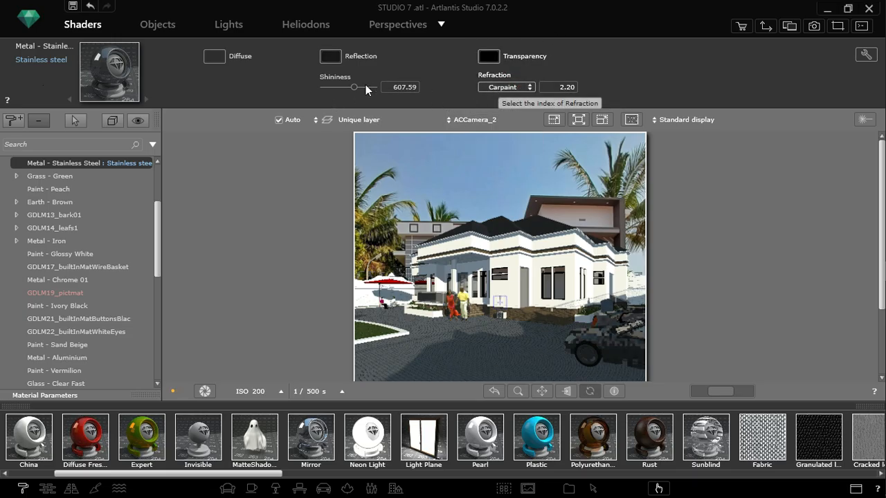
drag(355, 87, 354, 90)
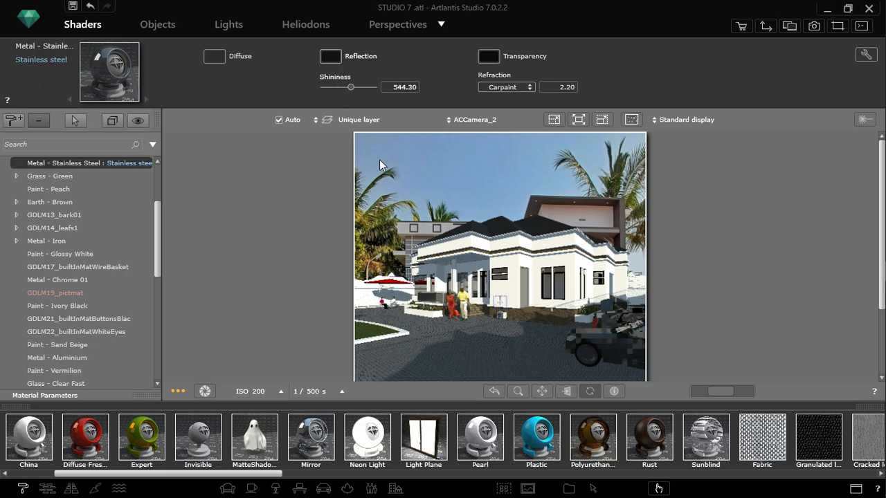
Apply the Carbon fiber shader to the car's black tyre material, with shininess about 754 and bump 0.33
drag(247, 475, 175, 481)
drag(85, 438, 588, 355)
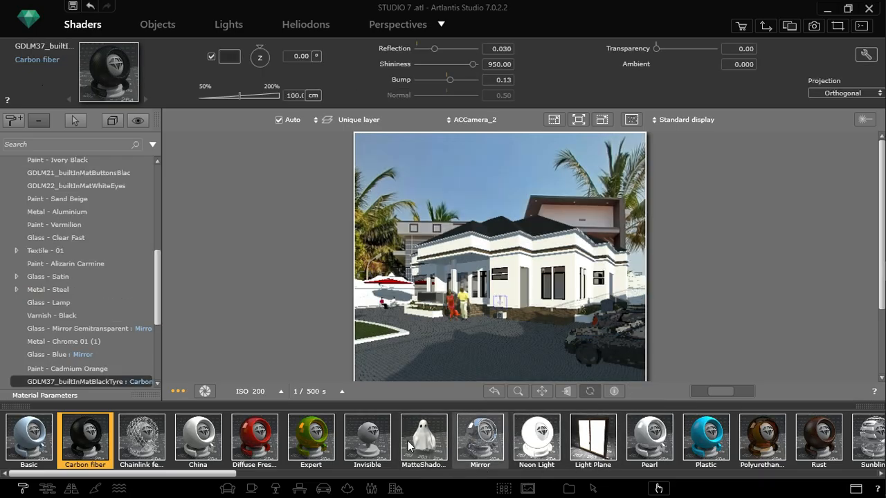
click(178, 476)
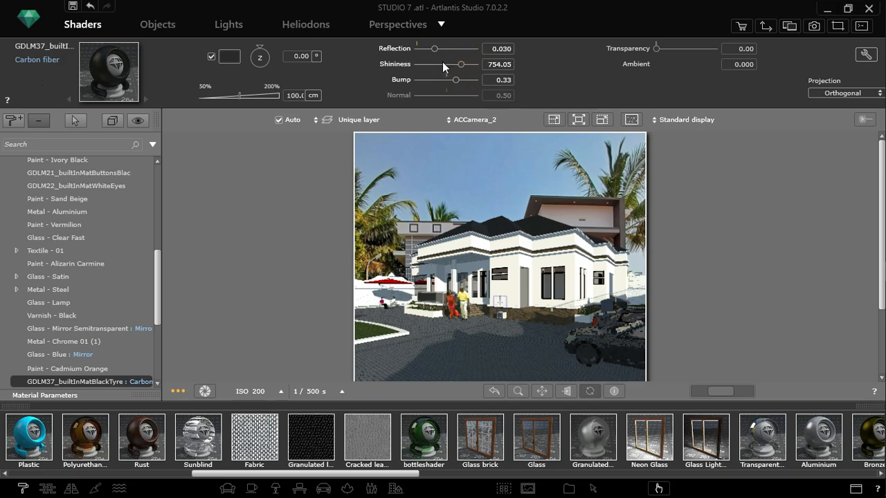
Apply the Chromium shader to the car's Metal - Aluminium material
drag(354, 476, 473, 476)
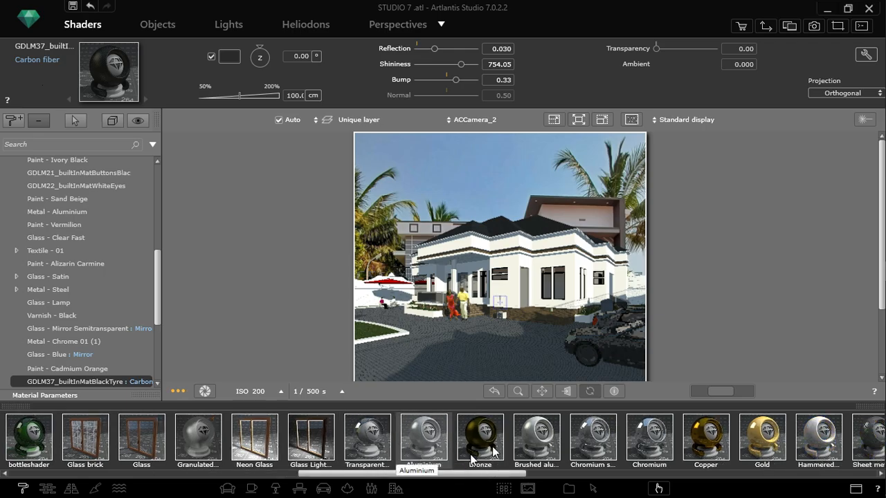
drag(610, 458, 595, 373)
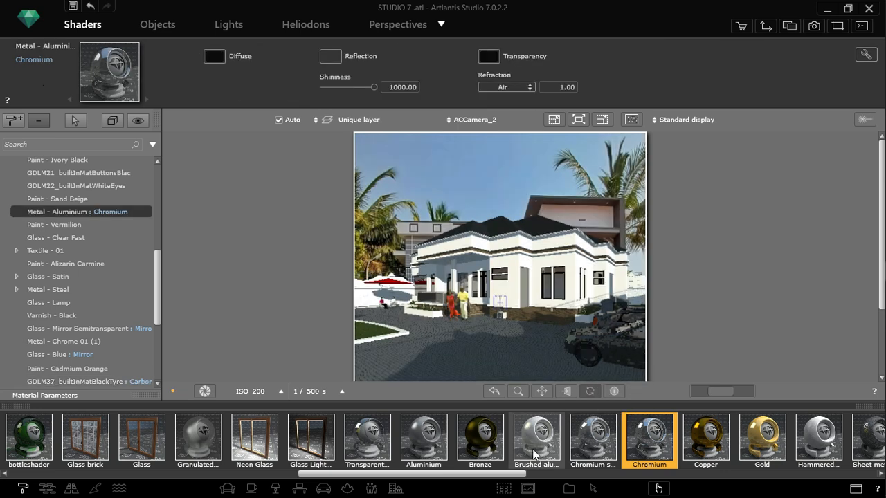
drag(499, 475, 207, 444)
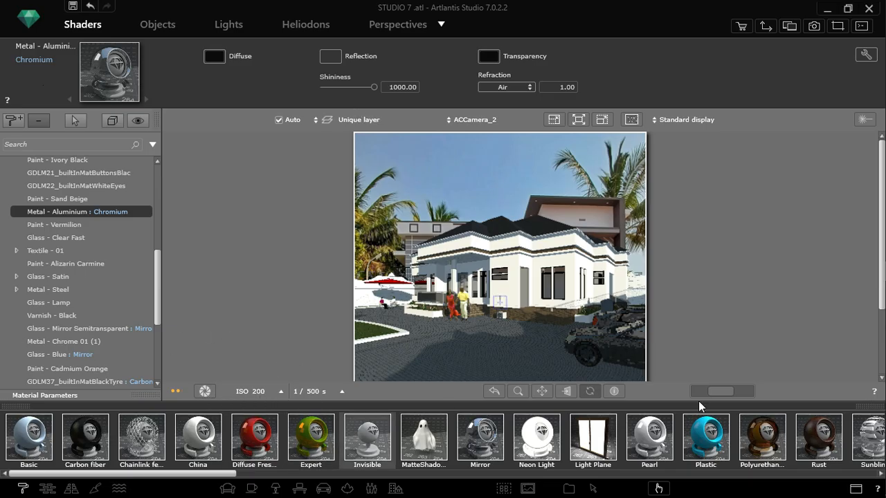
Place an Albizia julibrissin tree from the plant catalog on the lawn and close the catalog
click(343, 489)
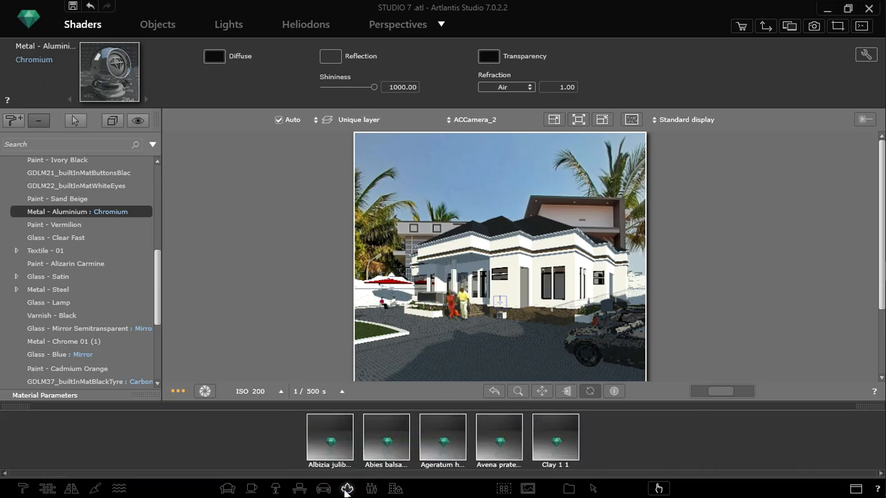
drag(217, 453, 366, 334)
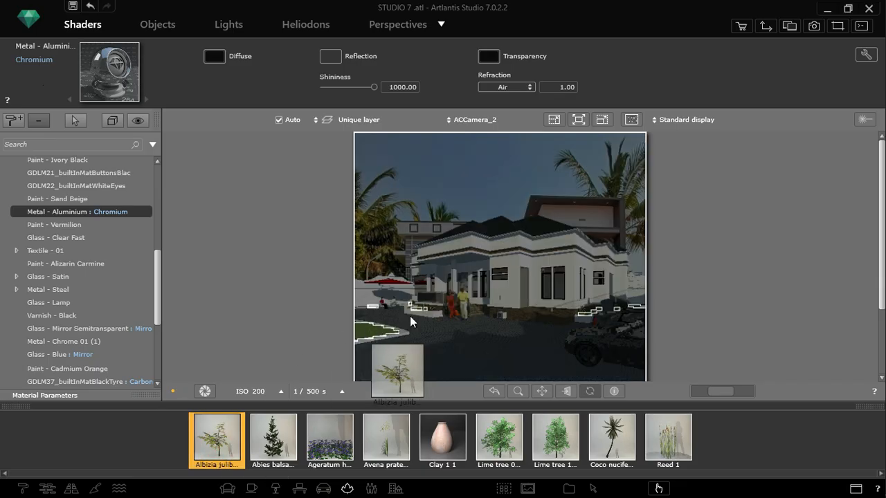
drag(410, 315, 406, 304)
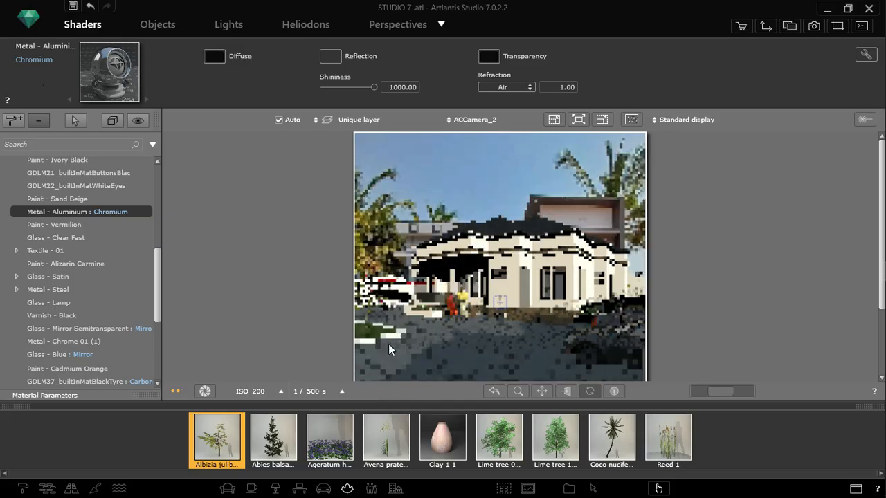
click(869, 407)
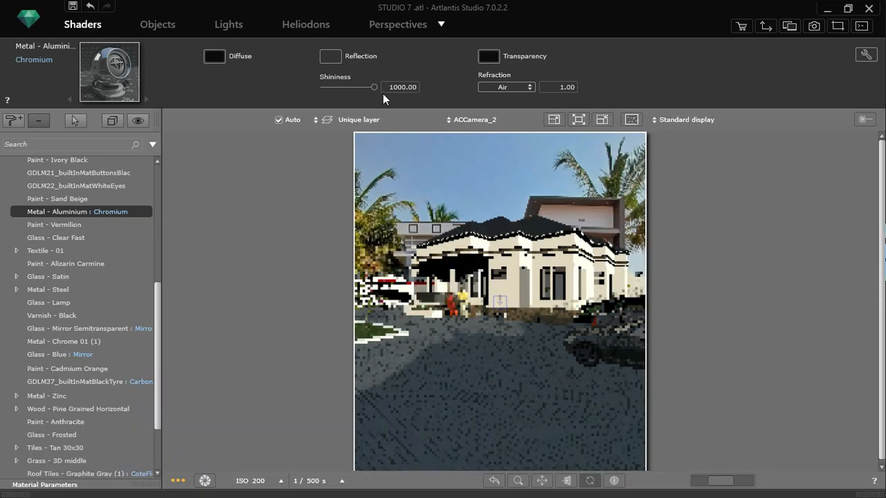
Show the newly placed Albizia tree object in the 2D View's front elevation
click(152, 25)
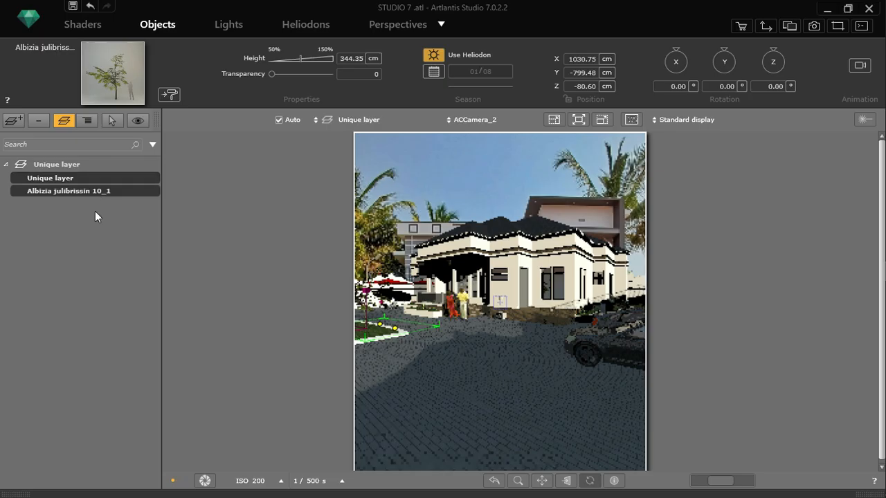
click(389, 26)
click(761, 26)
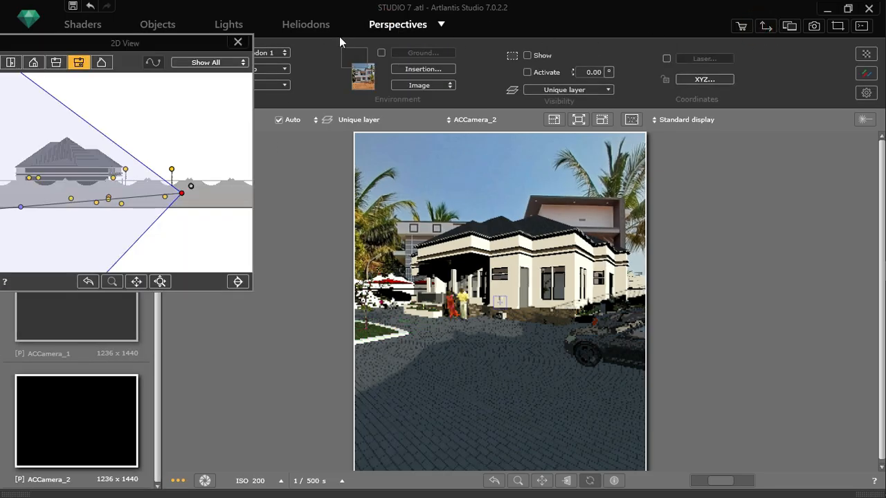
drag(122, 46, 166, 51)
click(75, 69)
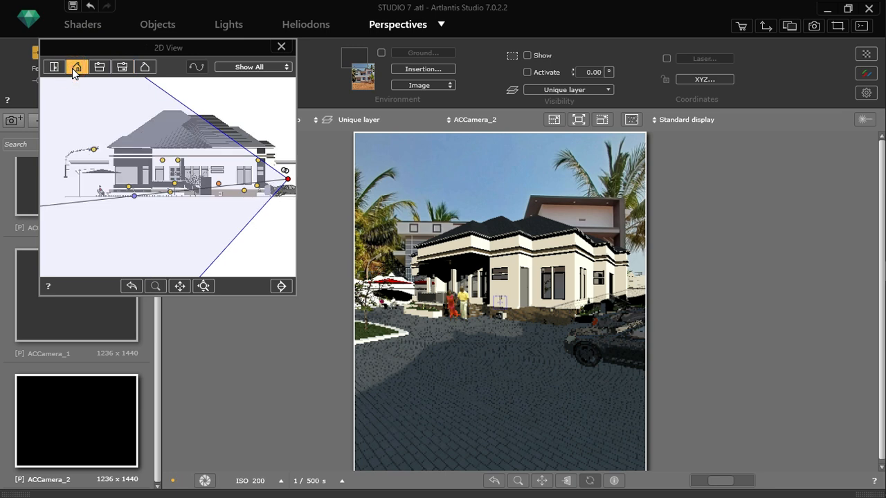
click(156, 26)
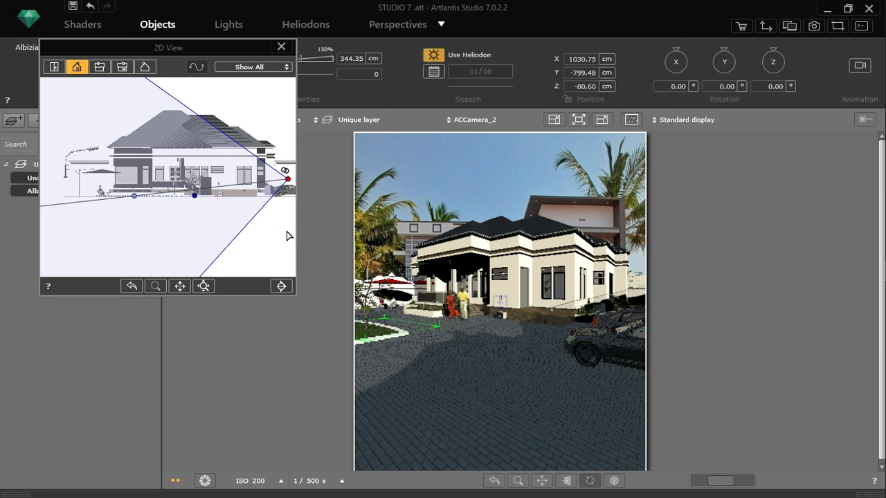
Lower the Albizia tree to a Z position of about -100 cm and scale its height to about 216 cm
scroll(205, 193, up, 5)
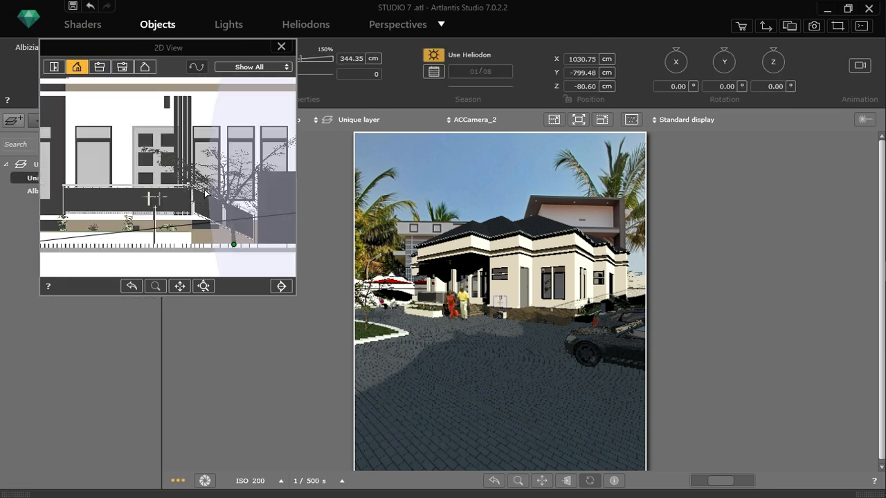
scroll(174, 194, up, 4)
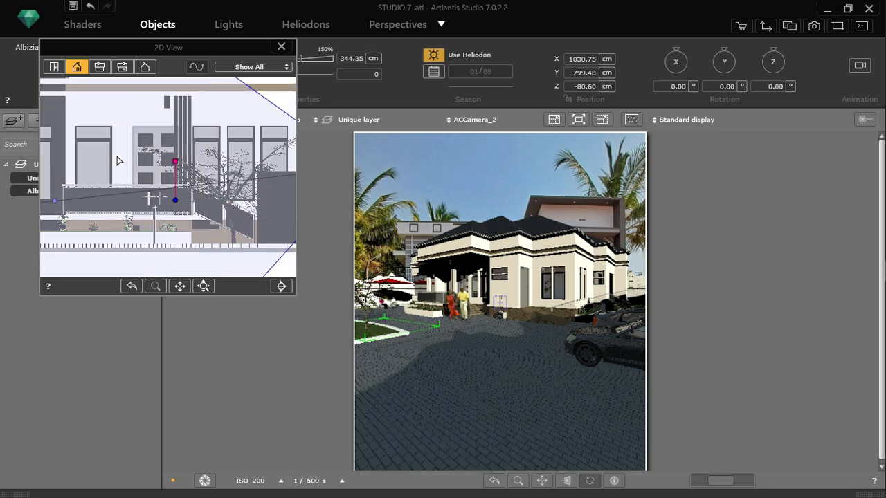
scroll(171, 214, up, 2)
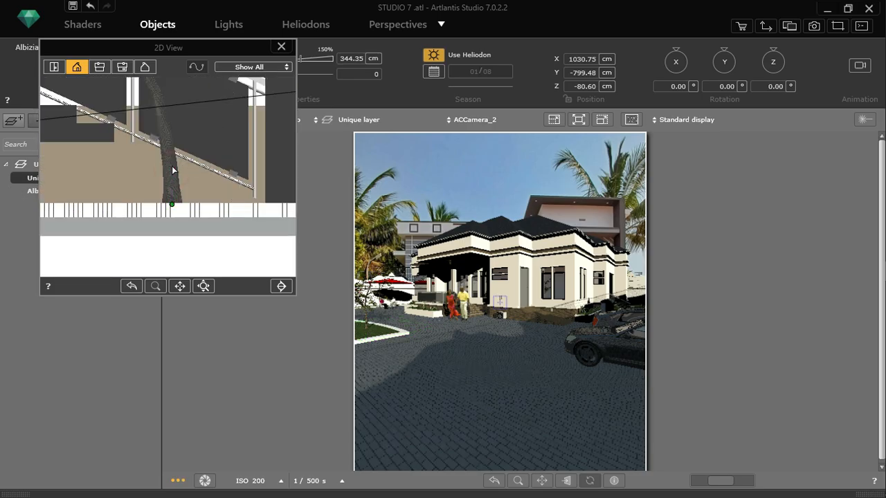
drag(172, 204, 175, 237)
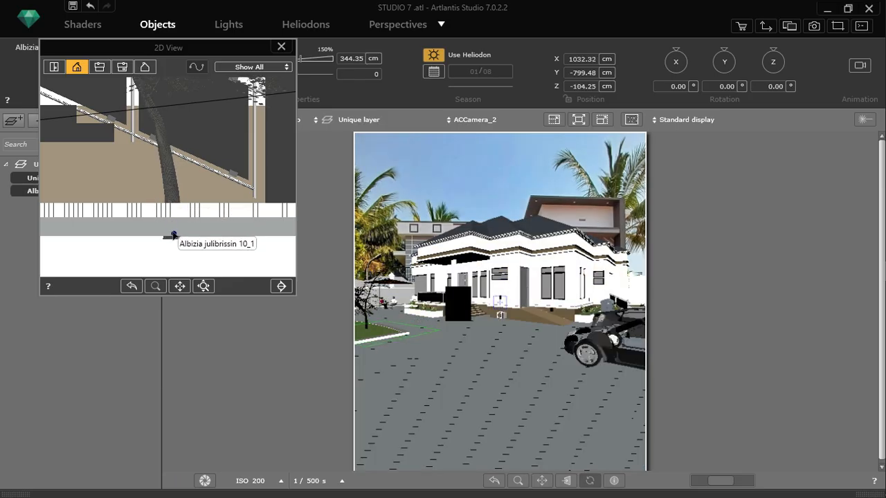
drag(174, 233, 173, 228)
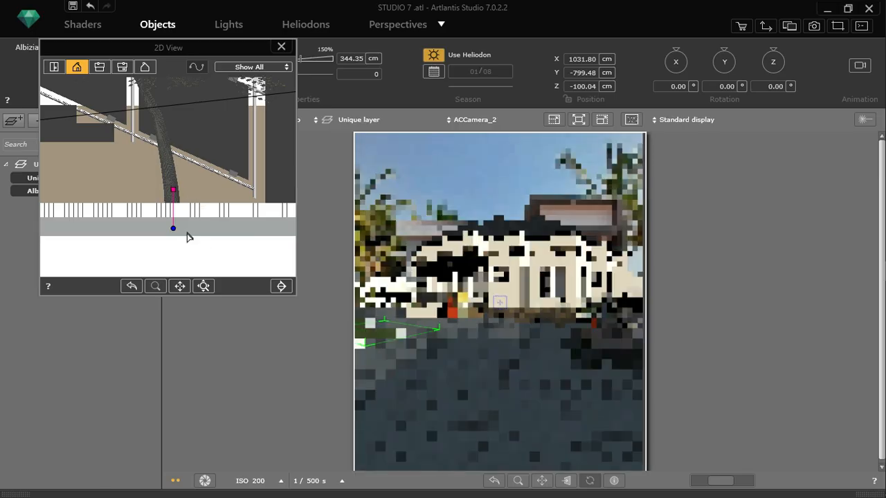
drag(185, 196, 195, 211)
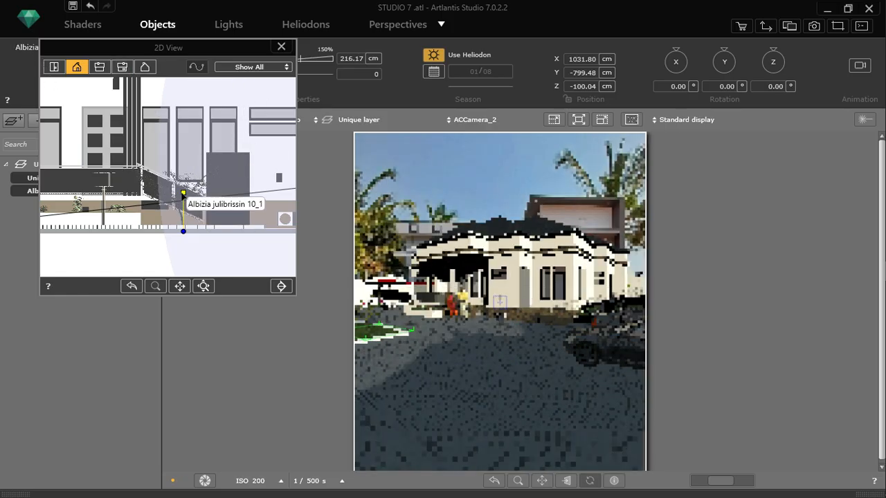
Rotate the Albizia julibrissin tree to about 232.7° around the Z axis in the 2D top view
click(53, 67)
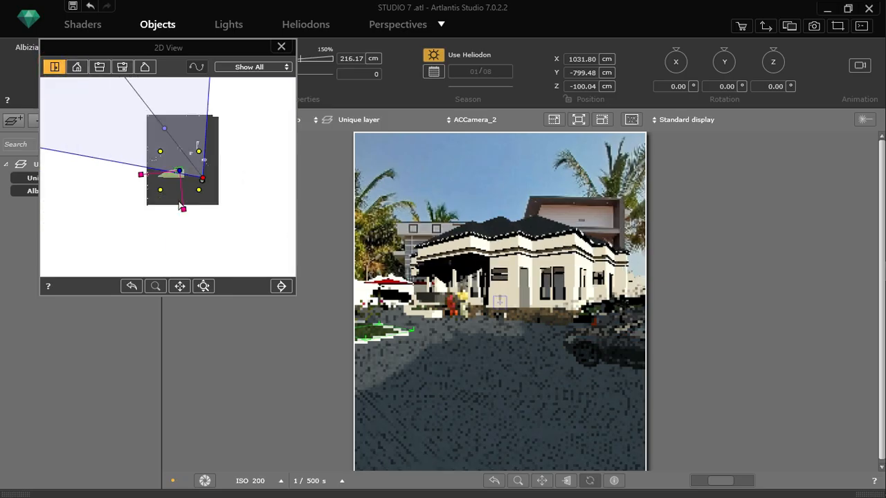
scroll(179, 175, up, 10)
scroll(187, 186, down, 3)
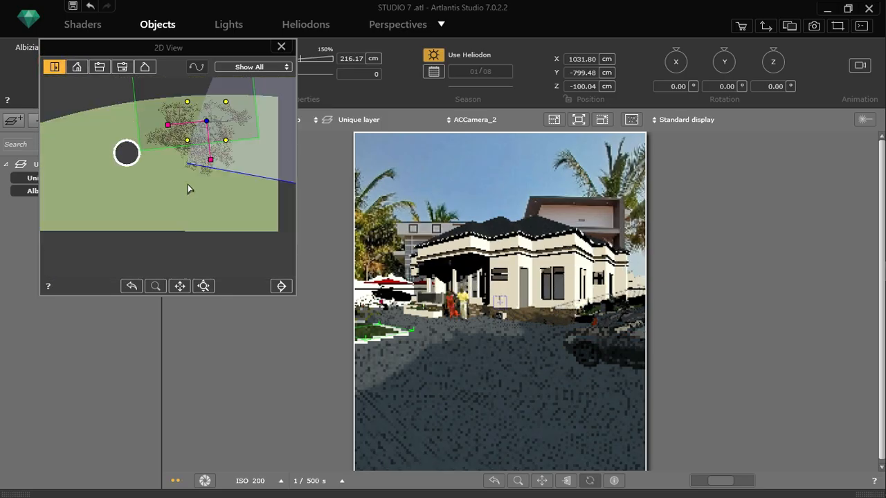
scroll(209, 163, up, 3)
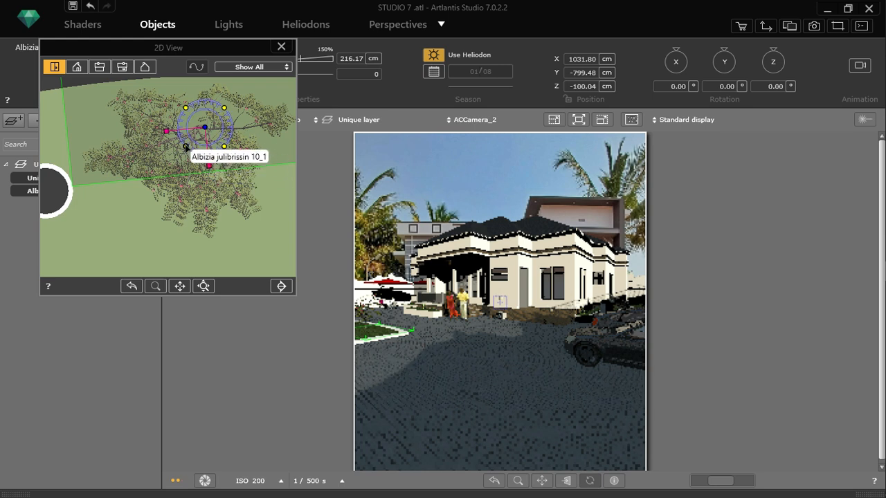
drag(186, 146, 232, 133)
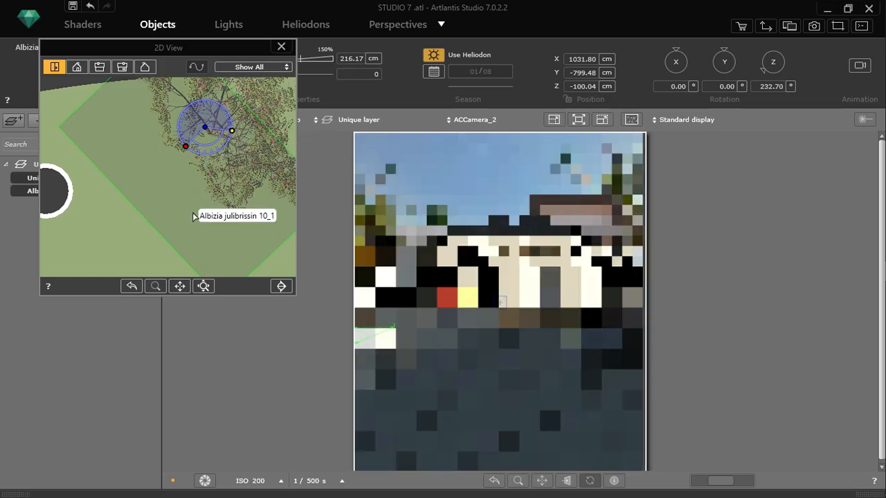
Shift the Albizia tree on the lawn to about X 1093, Y -875 cm and scale its height to about 207 cm
scroll(191, 217, down, 3)
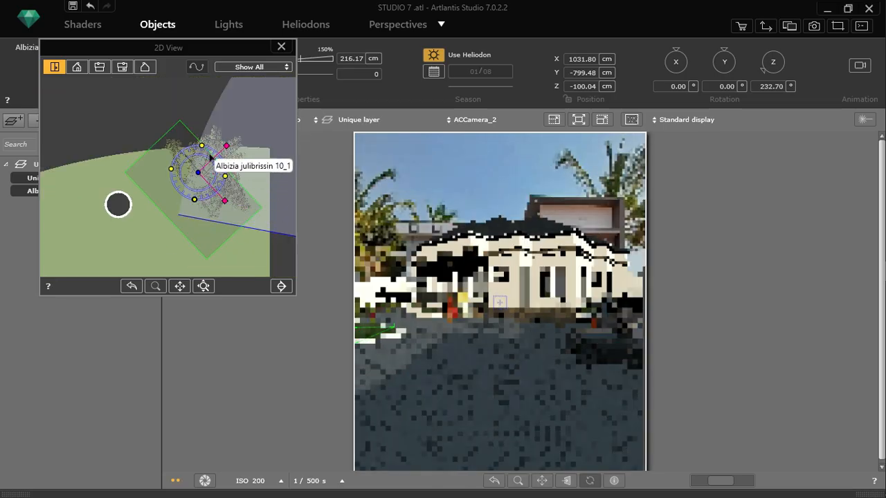
scroll(200, 175, up, 5)
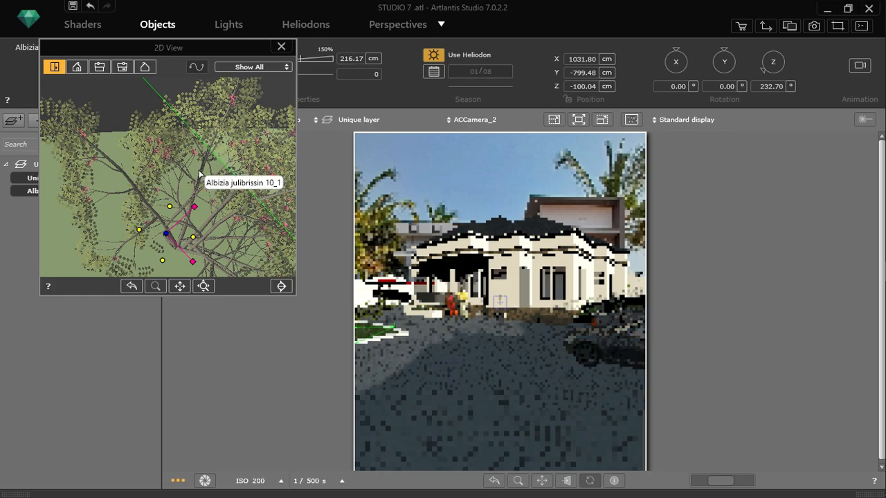
scroll(201, 174, down, 3)
scroll(188, 139, down, 3)
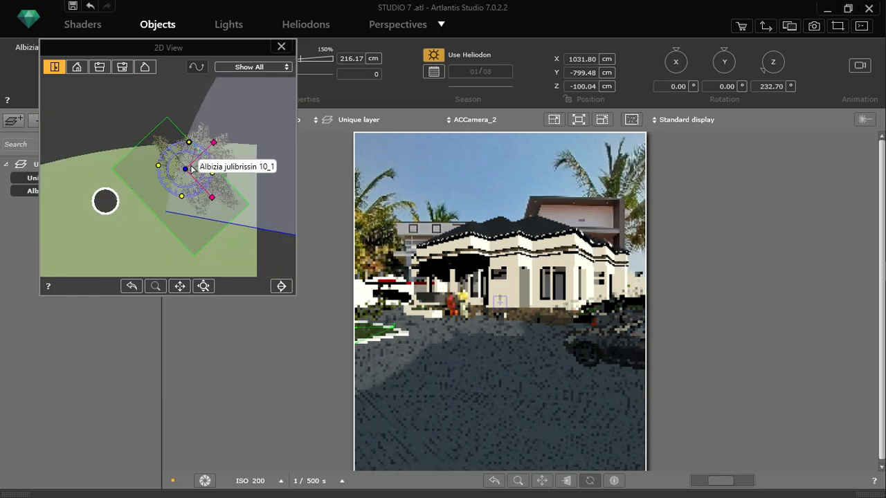
drag(194, 182, 203, 192)
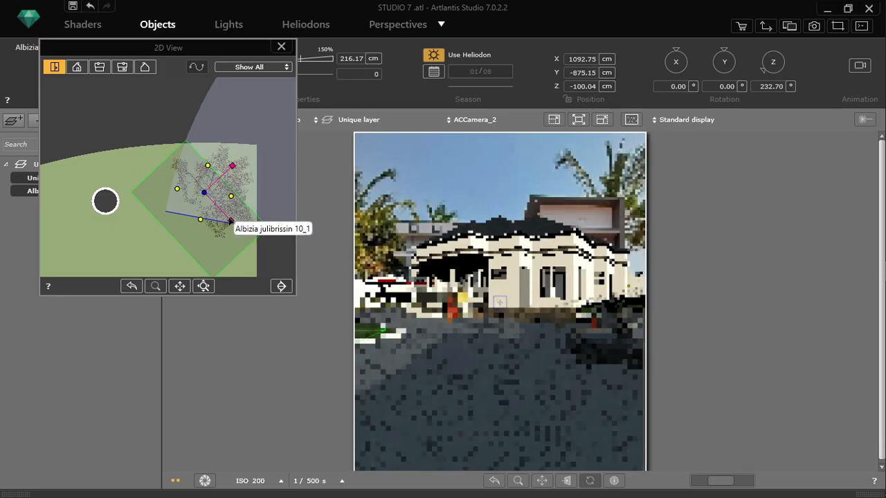
mouse_move(232, 197)
mouse_down()
mouse_move(228, 226)
mouse_move(229, 207)
mouse_up()
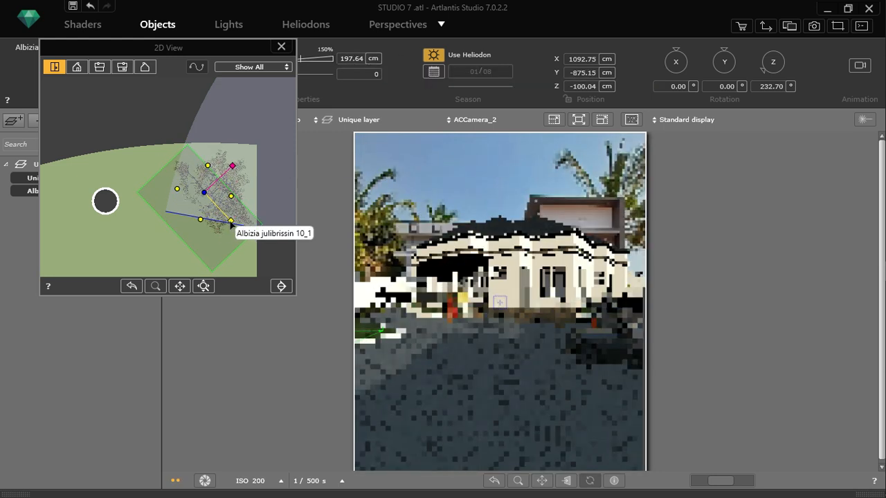
drag(230, 222, 232, 226)
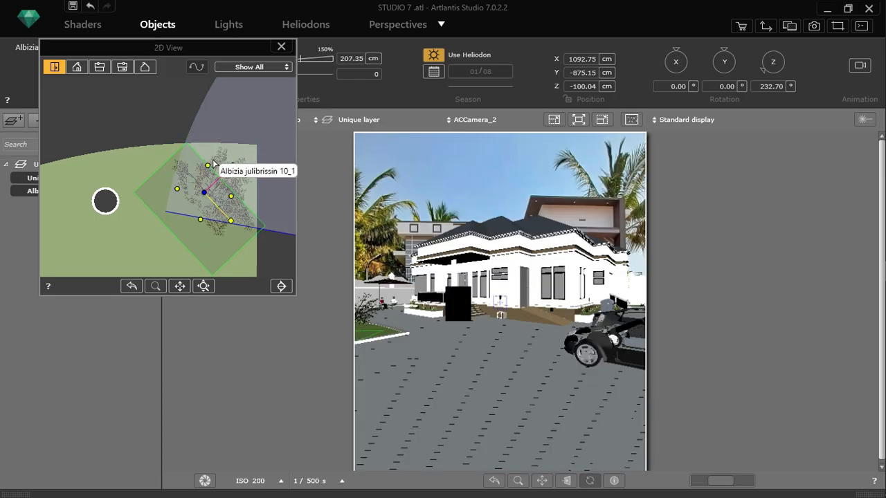
Rotate the Albizia tree to about 251.4° around Z, move it to about X 1135, Y -890 cm, and close the 2D View
drag(209, 167, 216, 171)
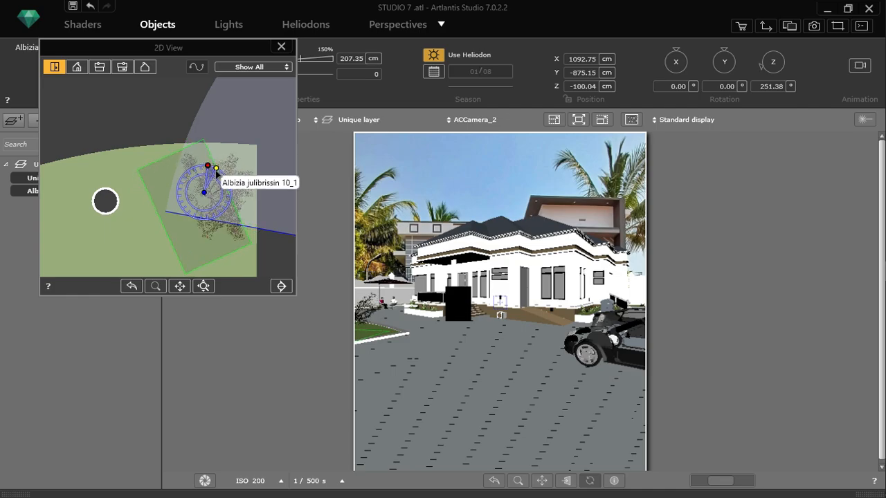
click(205, 194)
drag(204, 194, 218, 200)
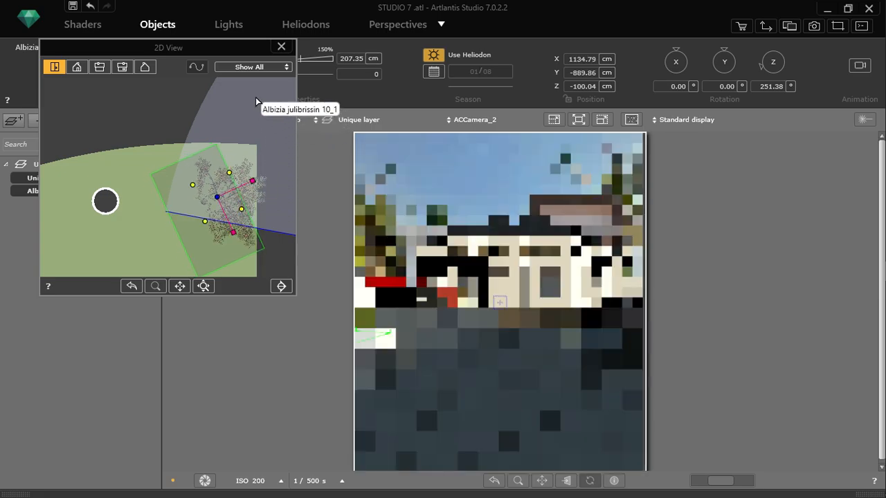
click(281, 46)
Apply the China shader to the car body's Metal - Stainless Steel material and close the shader catalog
click(398, 24)
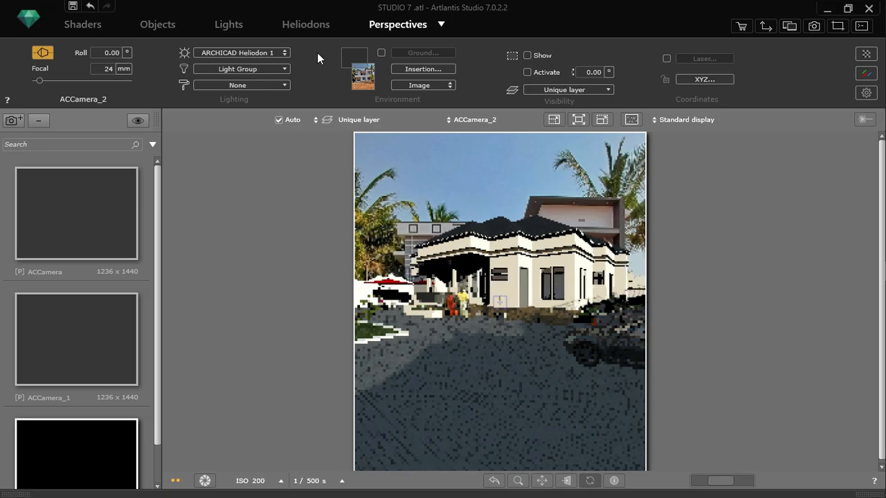
click(83, 23)
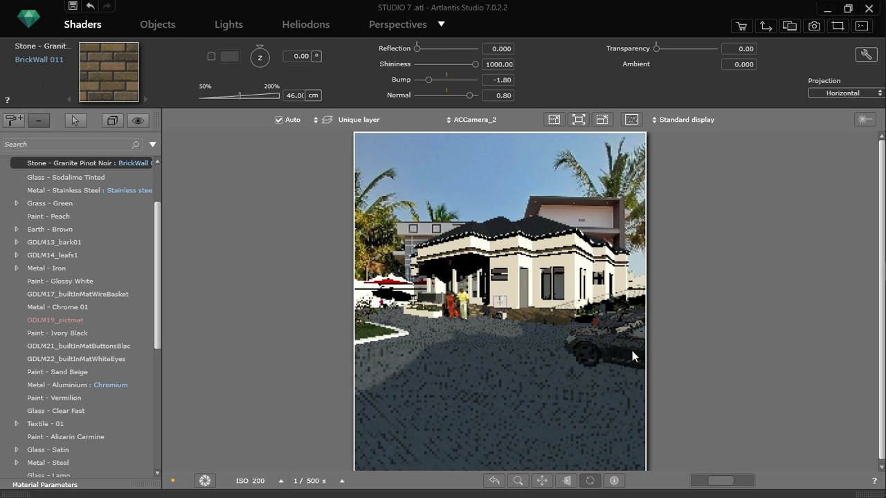
click(632, 350)
click(839, 483)
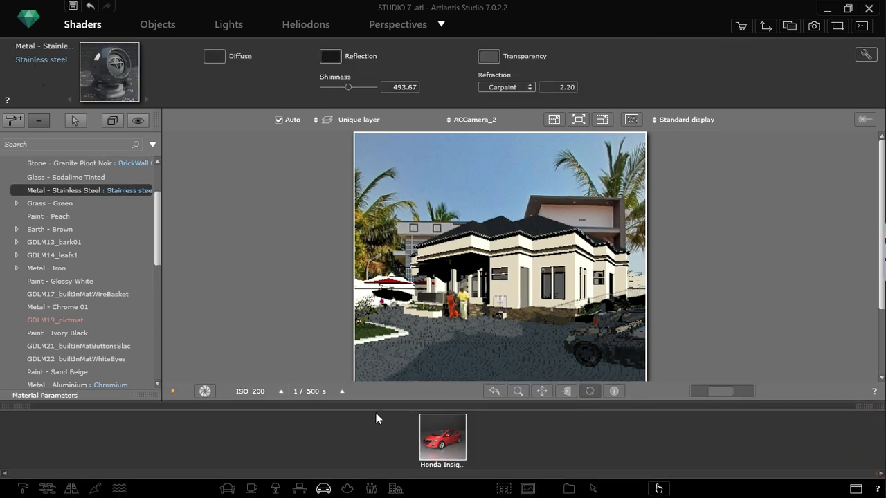
click(22, 489)
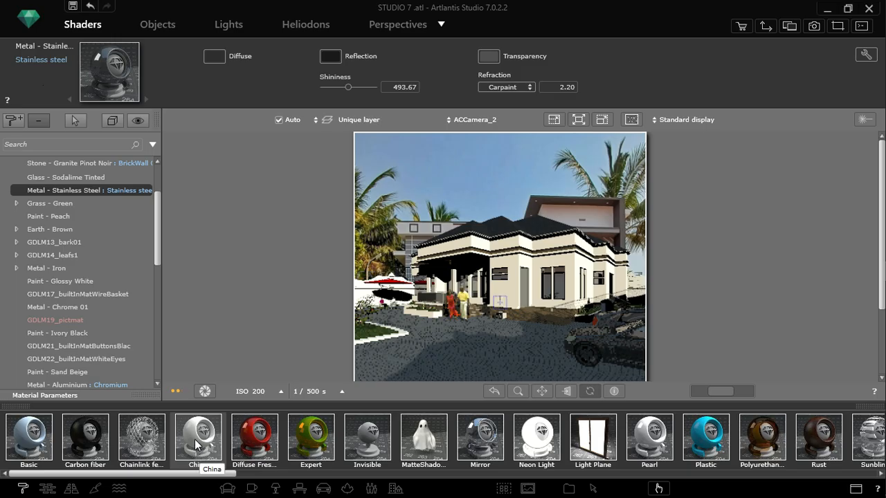
drag(198, 444, 625, 350)
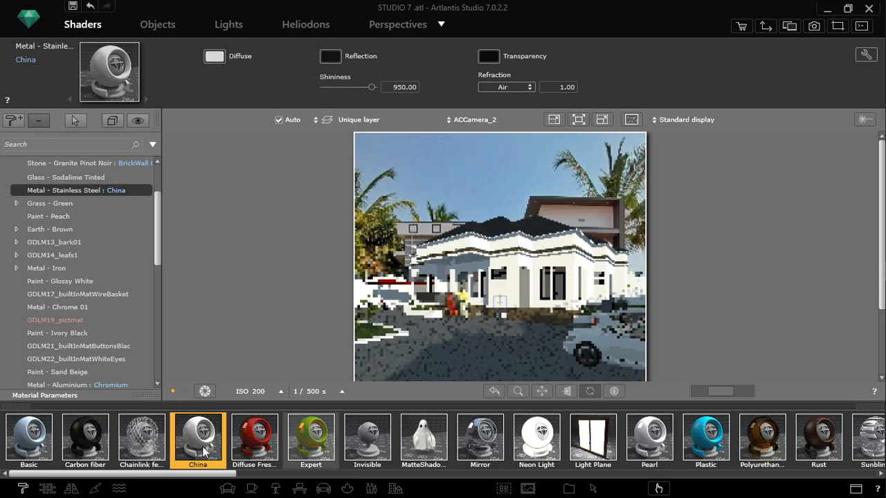
drag(189, 478, 570, 477)
click(865, 419)
Set the car body's refraction to Carpaint and its diffuse colour to off-white
click(520, 87)
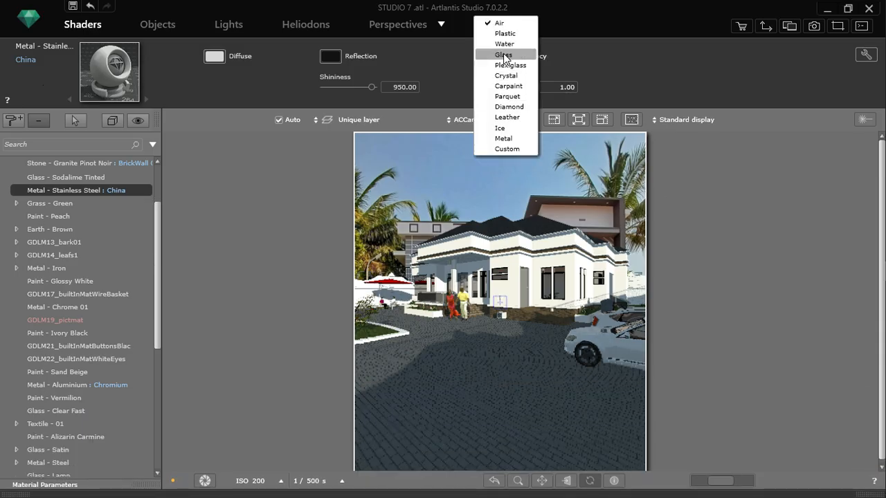
click(511, 85)
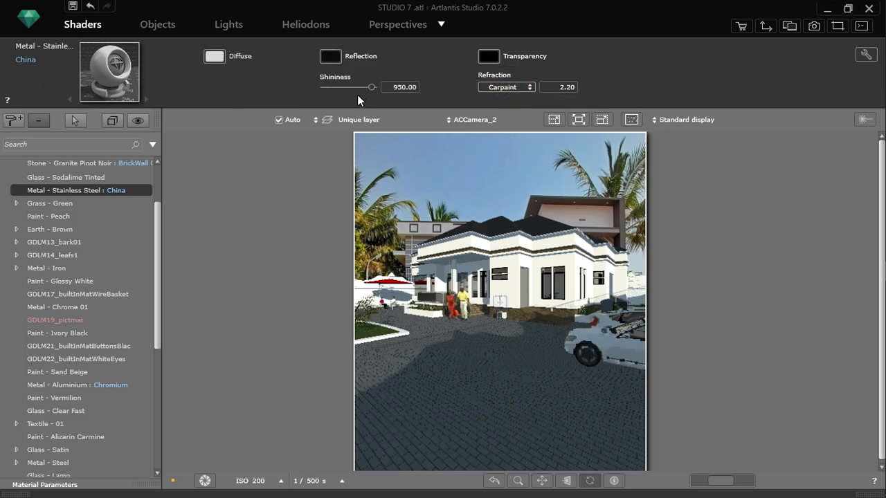
click(210, 57)
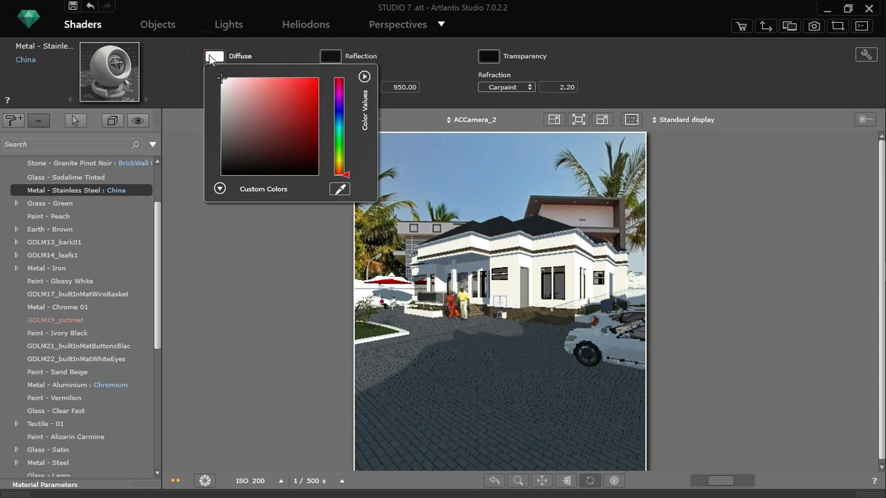
click(221, 84)
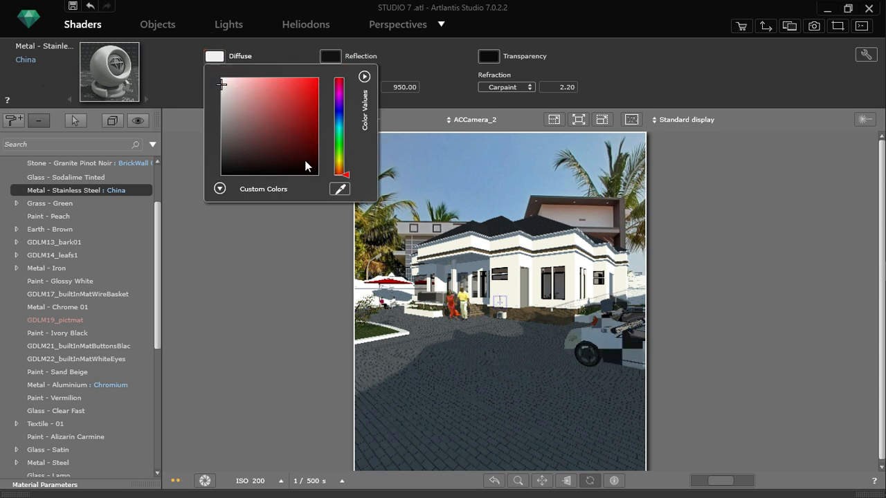
click(253, 39)
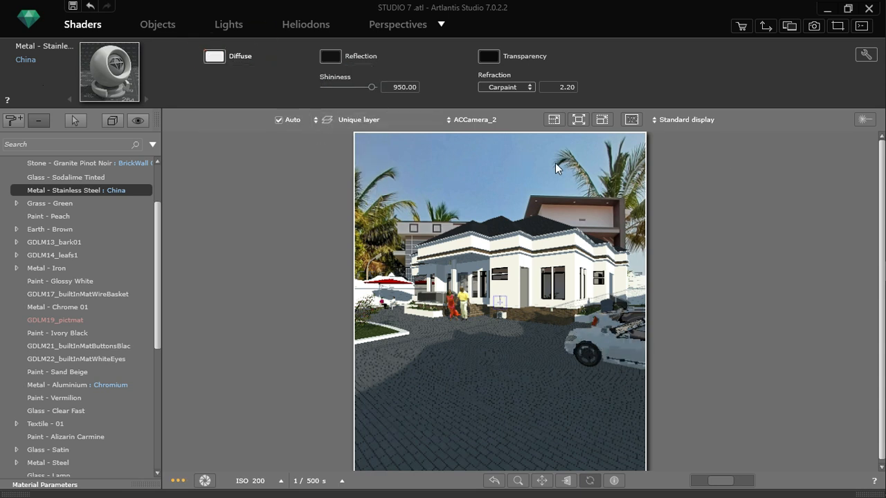
Apply the Coating 013 shader to the Ceiling - Tile-60x120 material under the roof overhang and close the catalog
click(470, 258)
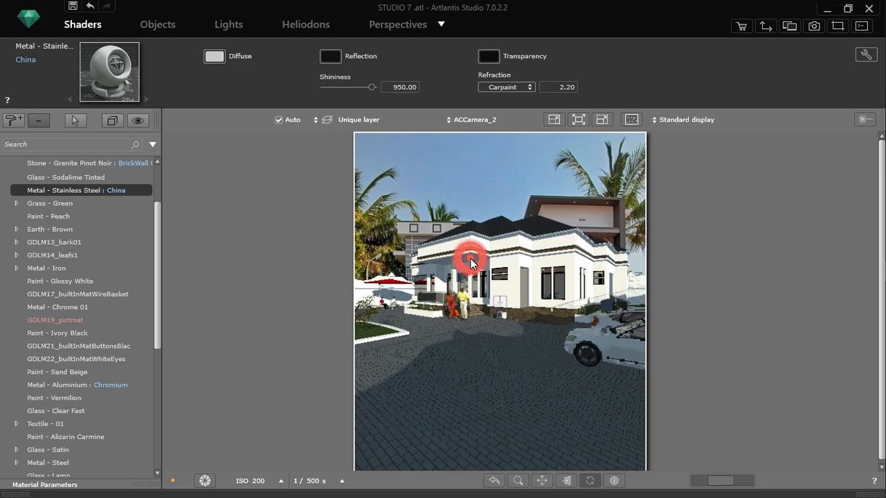
click(869, 494)
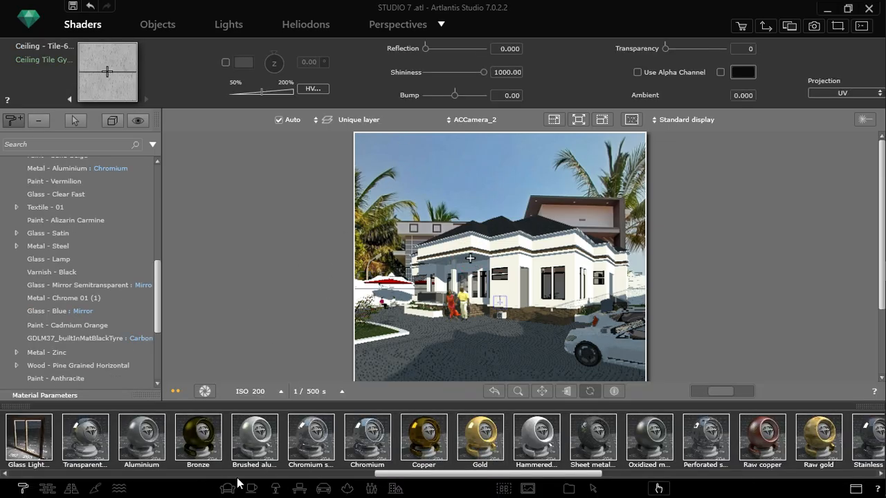
click(47, 488)
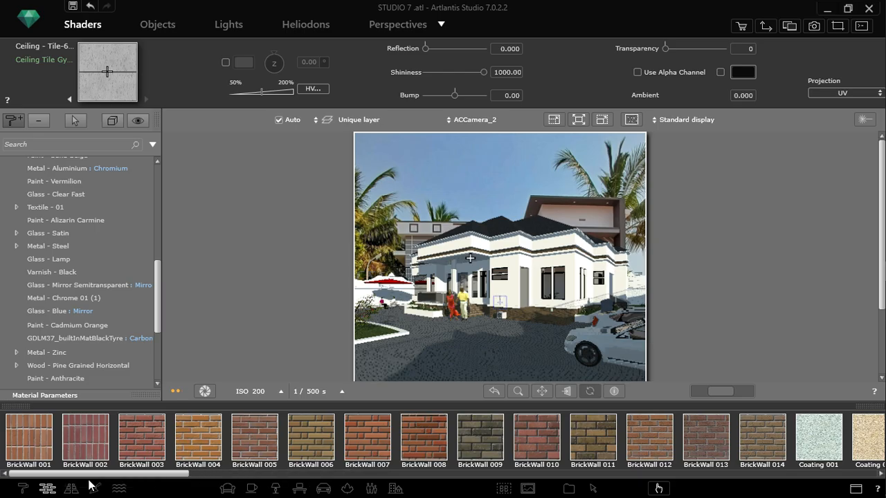
drag(132, 473, 296, 448)
drag(768, 461, 456, 246)
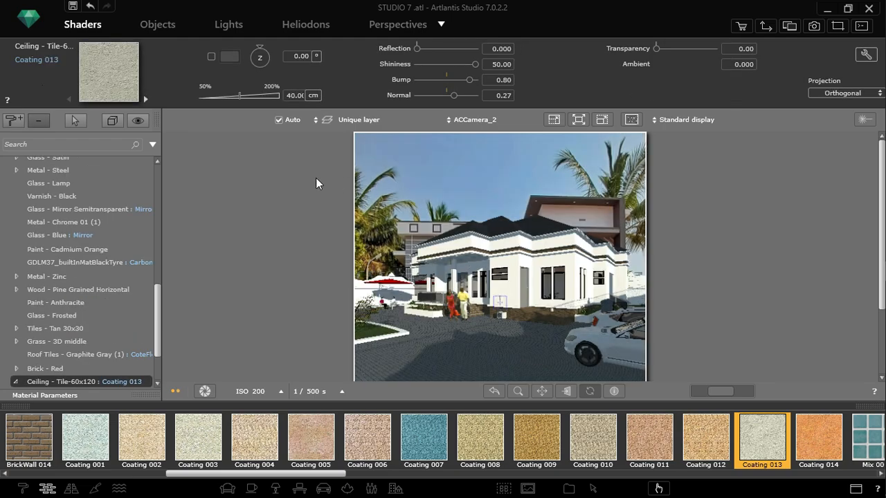
click(873, 408)
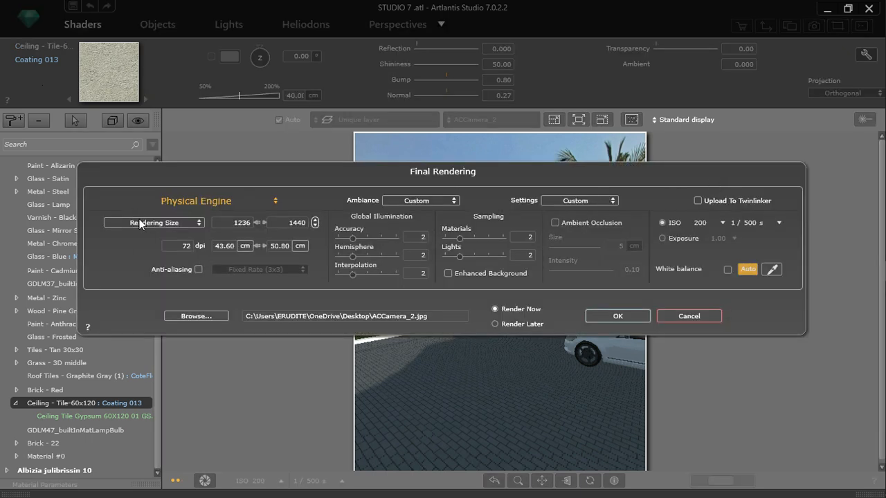
Set the final rendering size to 1920 x 1080 Full HD and reposition the Final Rendering dialog above the preview
click(139, 220)
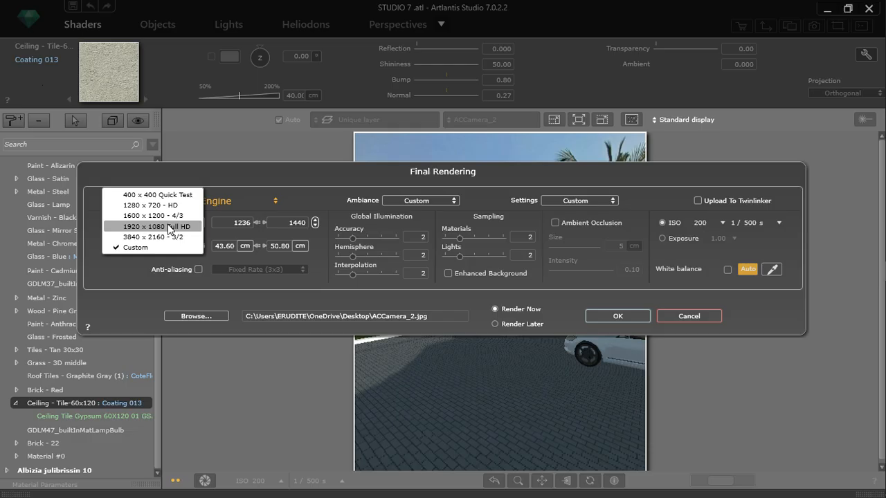
click(169, 227)
drag(386, 173, 84, 39)
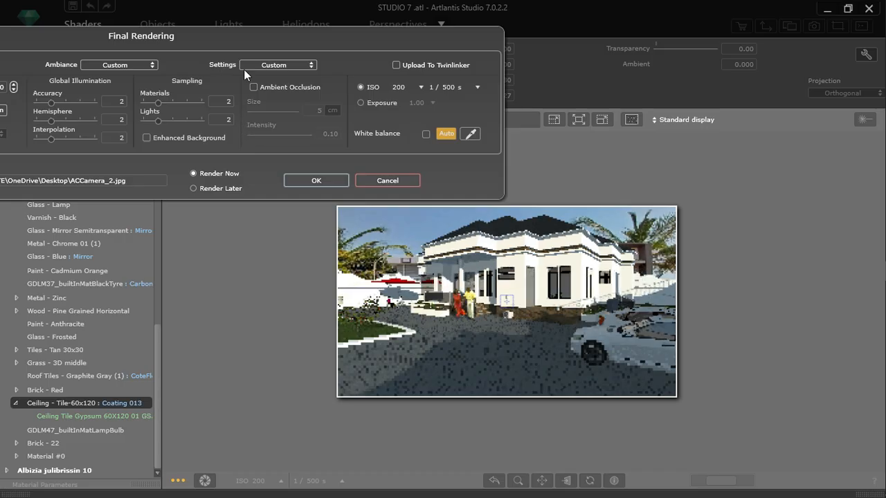
drag(198, 41, 341, 42)
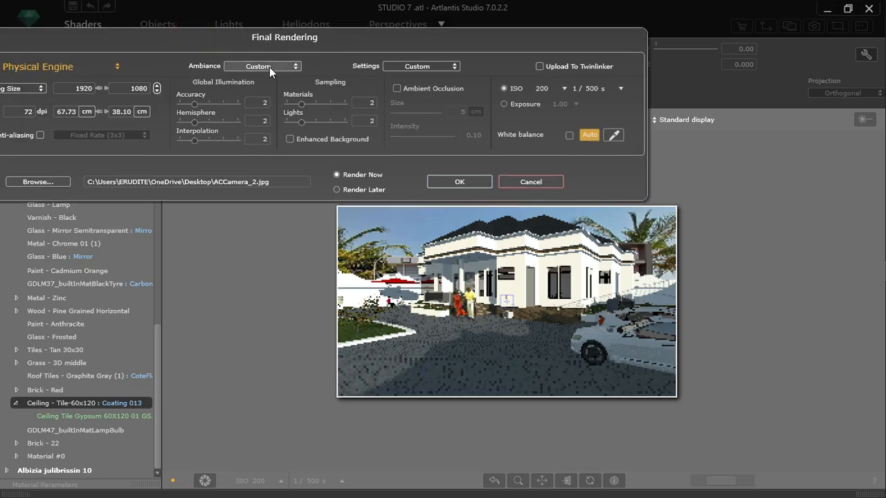
drag(251, 34, 402, 37)
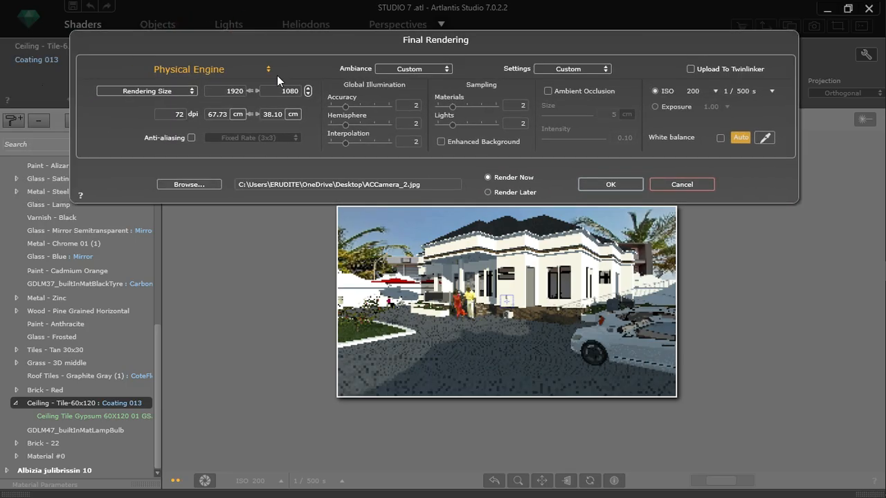
Enable anti-aliasing at Fixed Rate (4x4) and set the final rendering's ambiance to Exterior
click(190, 136)
click(242, 139)
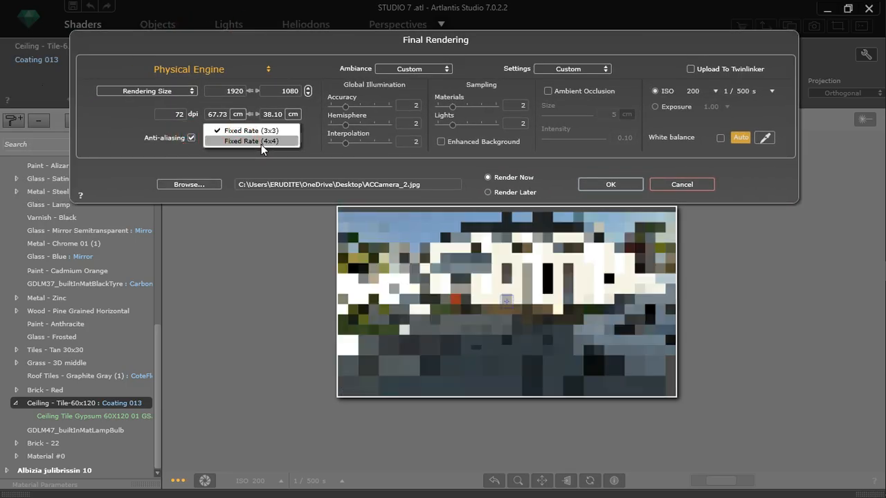
click(261, 143)
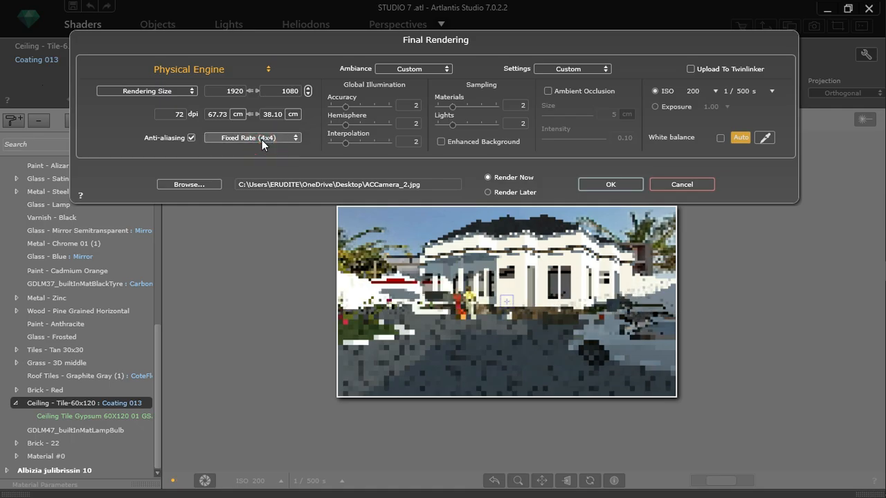
click(437, 69)
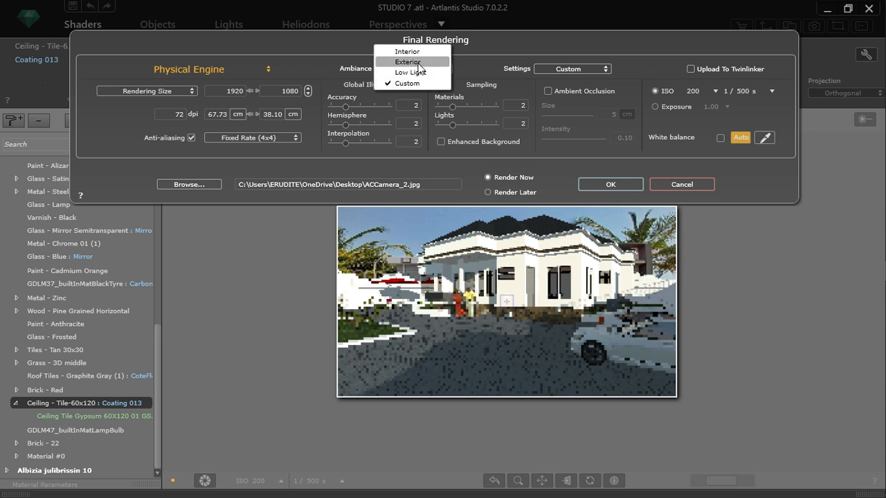
click(418, 64)
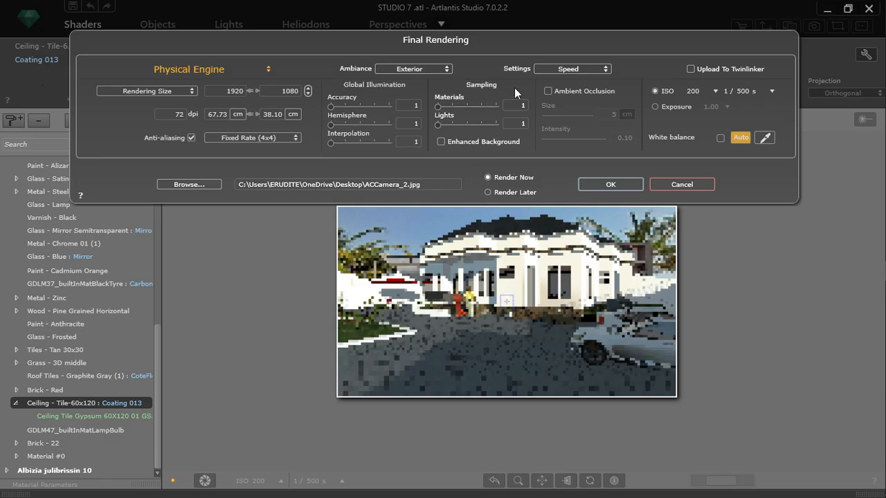
Set the final rendering's settings preset to Quality
click(560, 69)
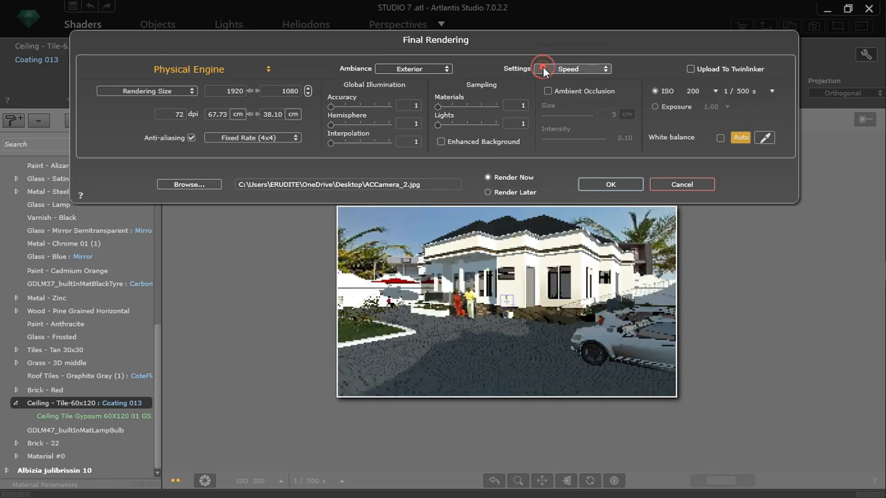
click(556, 71)
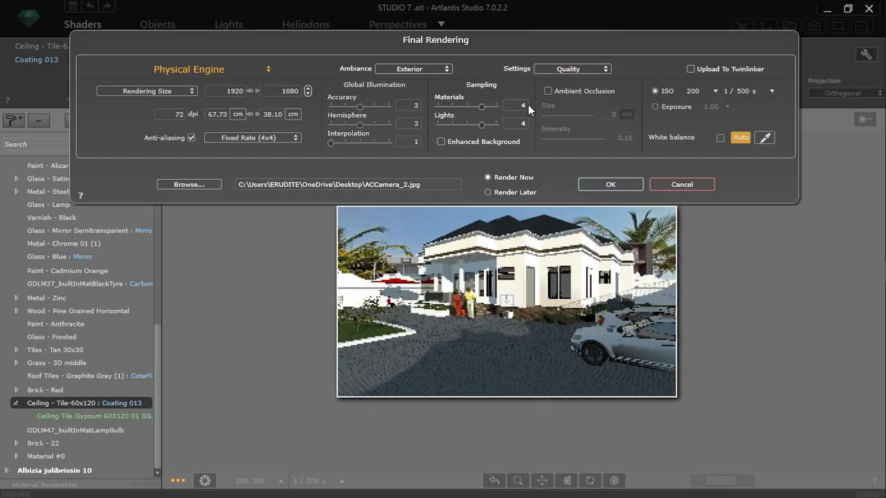
click(555, 65)
click(650, 49)
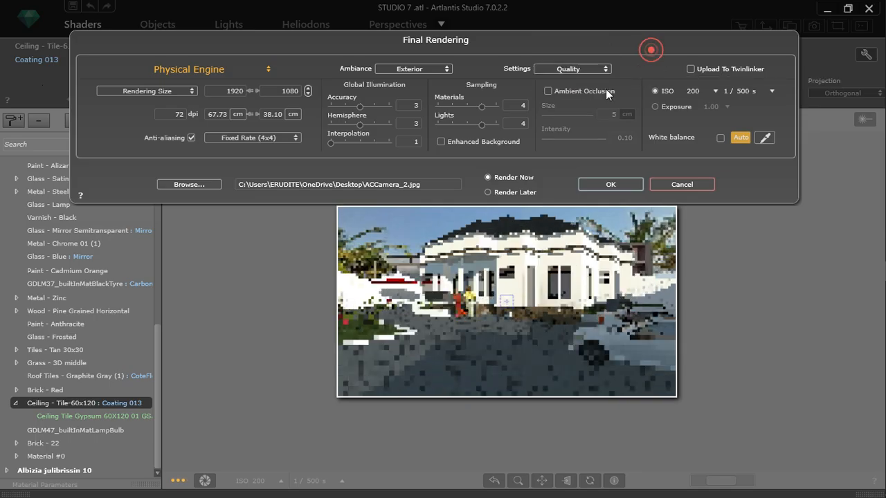
Enable ambient occlusion, enhanced background and white balance for the final rendering, keeping ISO/shutter as the exposure mode
click(547, 92)
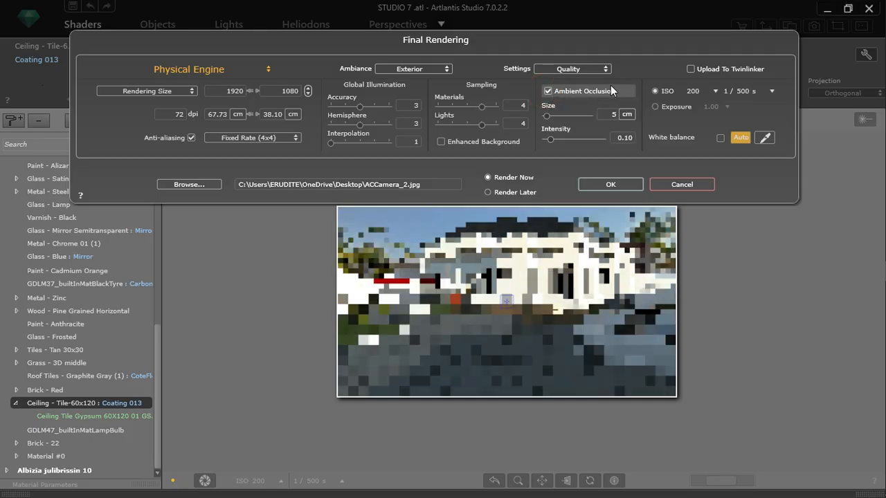
click(441, 142)
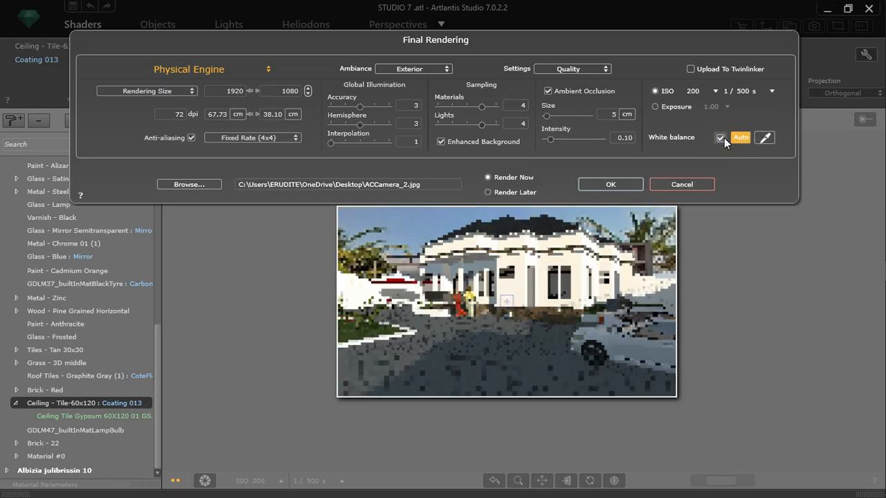
drag(723, 120, 738, 90)
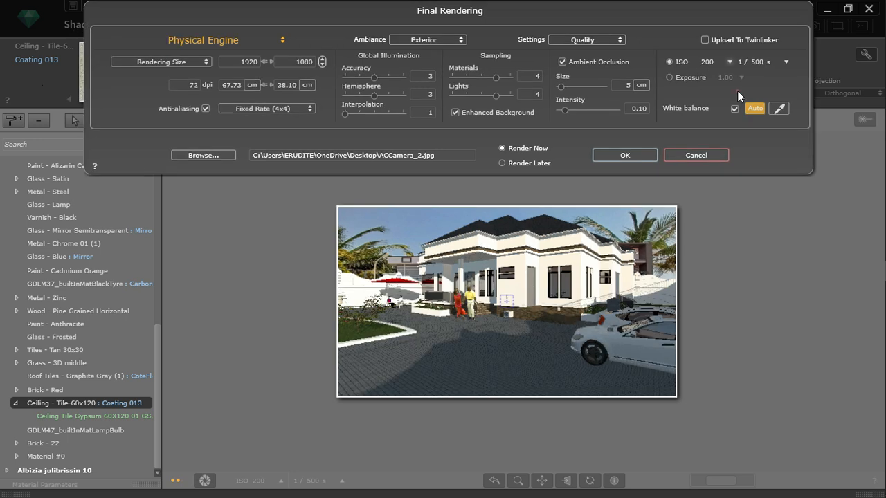
click(670, 77)
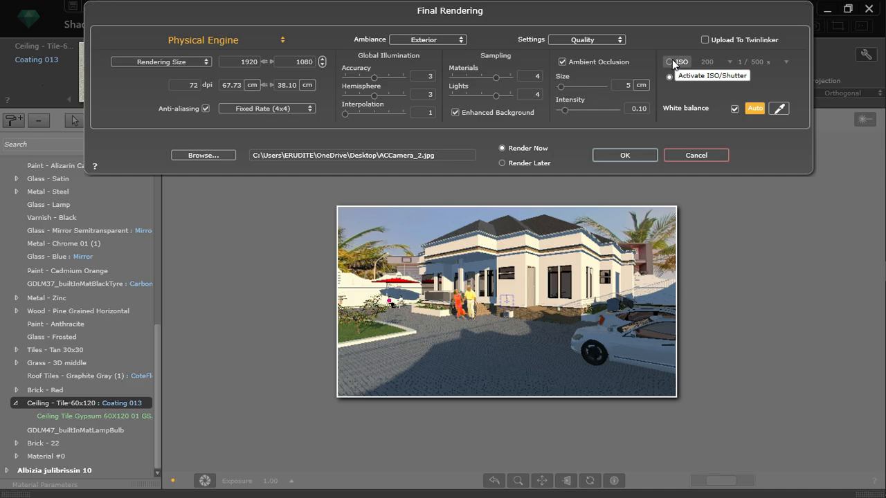
click(671, 62)
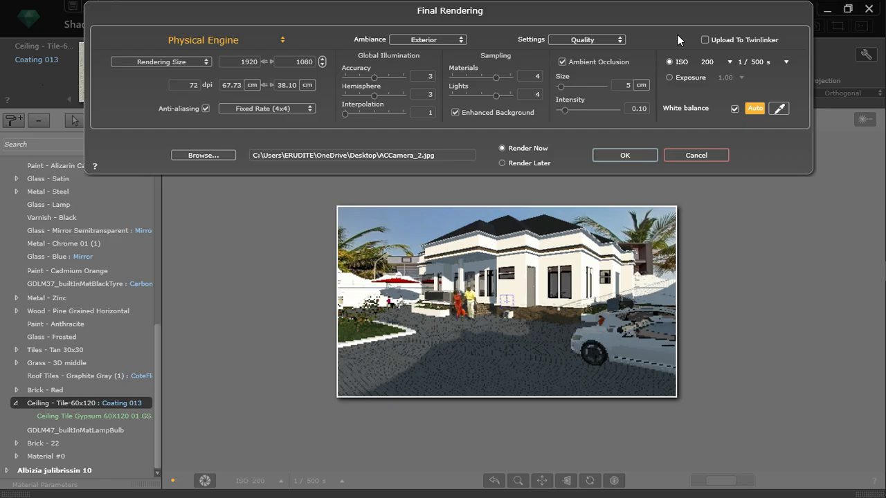
Set the output file to STUDIO7 in JPEG format on the Desktop and start the final rendering
click(201, 155)
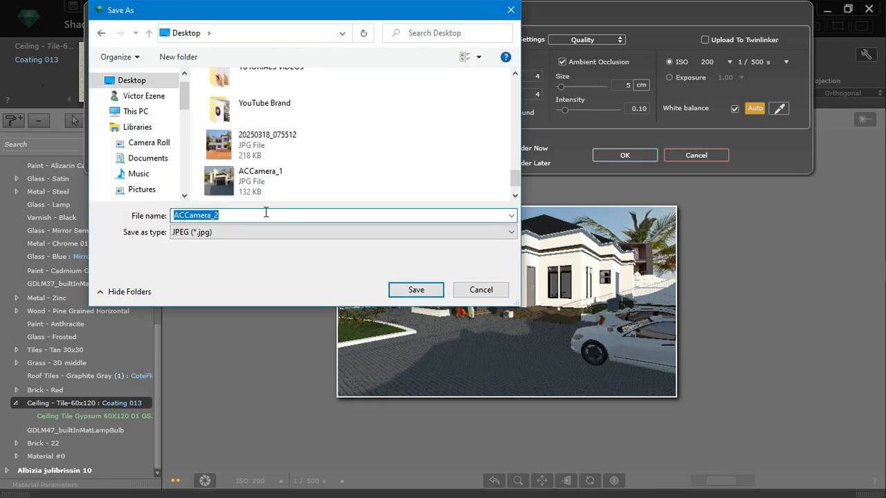
text(STUDIO7)
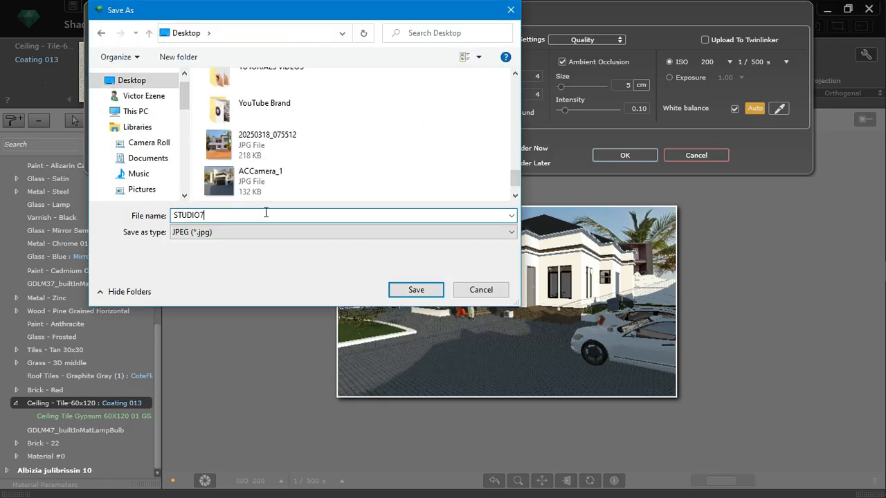
click(432, 233)
click(432, 233)
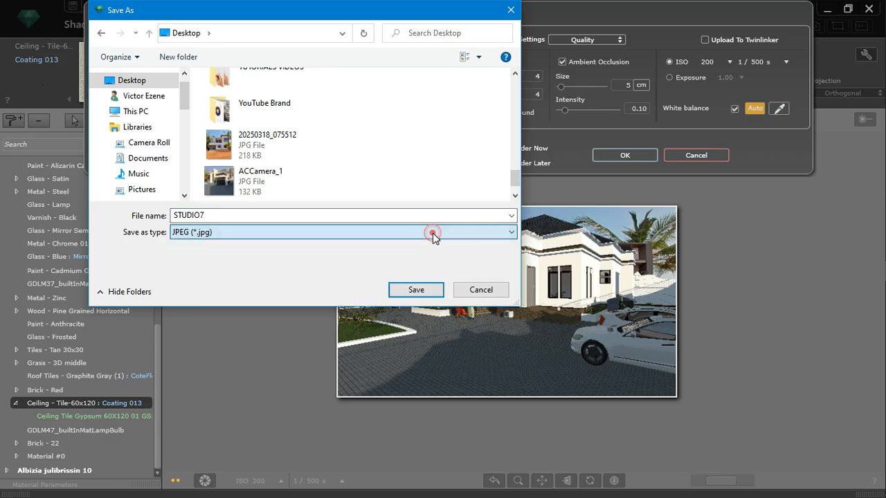
click(424, 292)
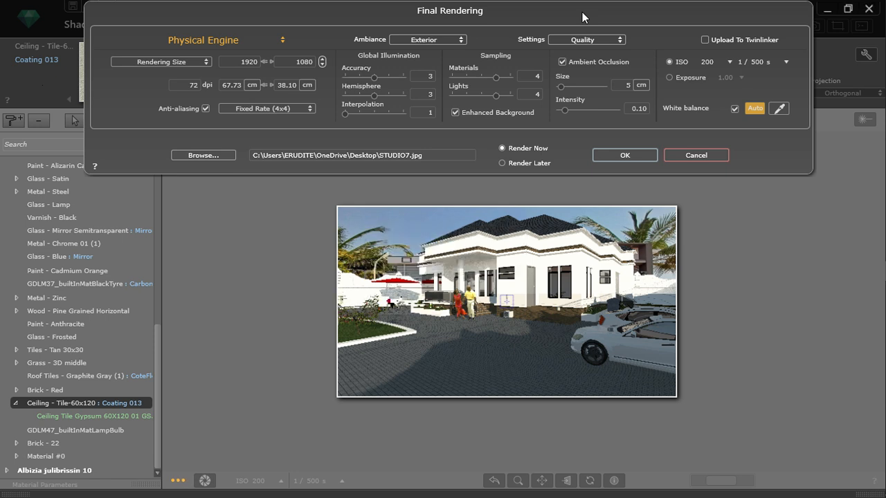
drag(582, 12, 598, 103)
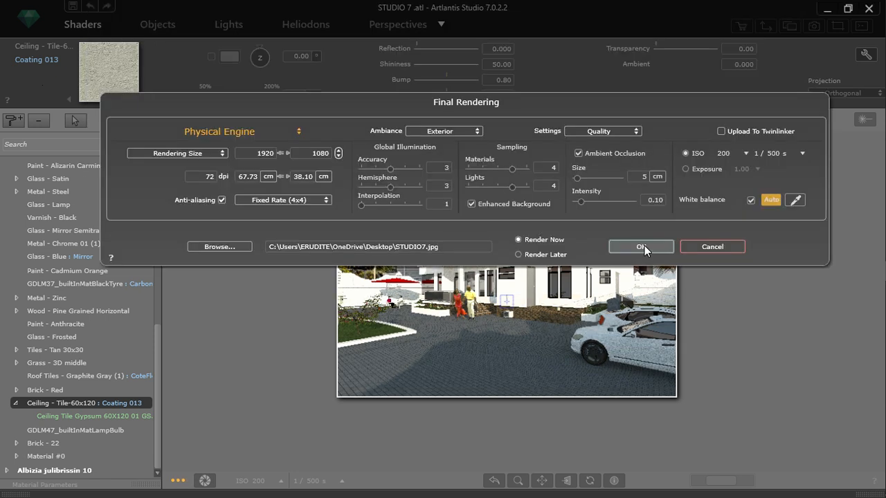
click(642, 247)
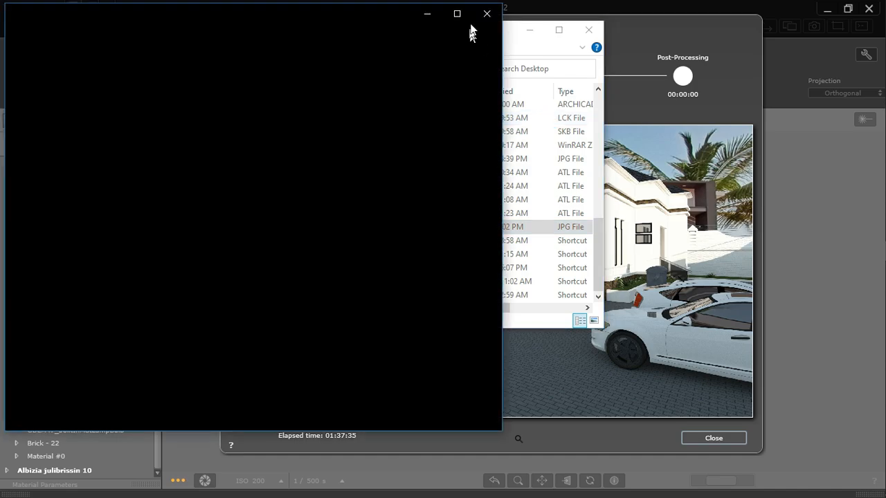
Maximize STUDIO7.jpg in the Photos viewer and examine the walking couple and the seating area under the red umbrella
double_click(466, 25)
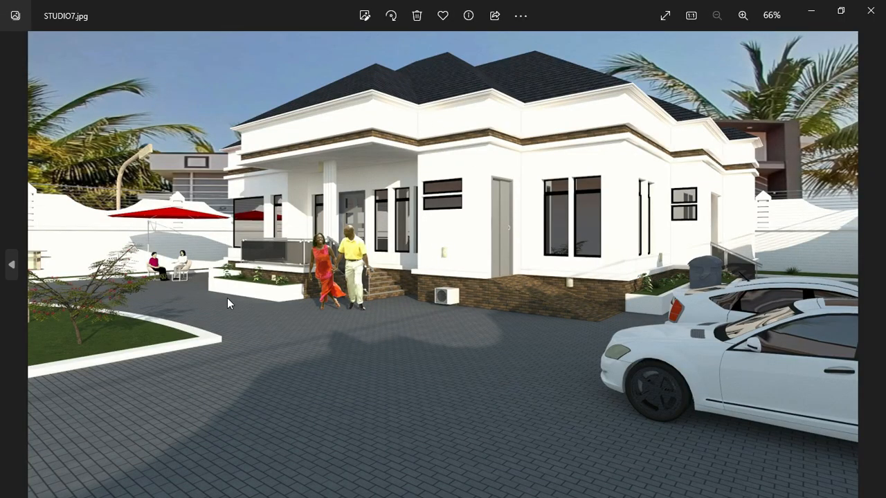
scroll(318, 232, up, 3)
drag(320, 233, 369, 324)
scroll(733, 366, up, 4)
drag(559, 389, 672, 404)
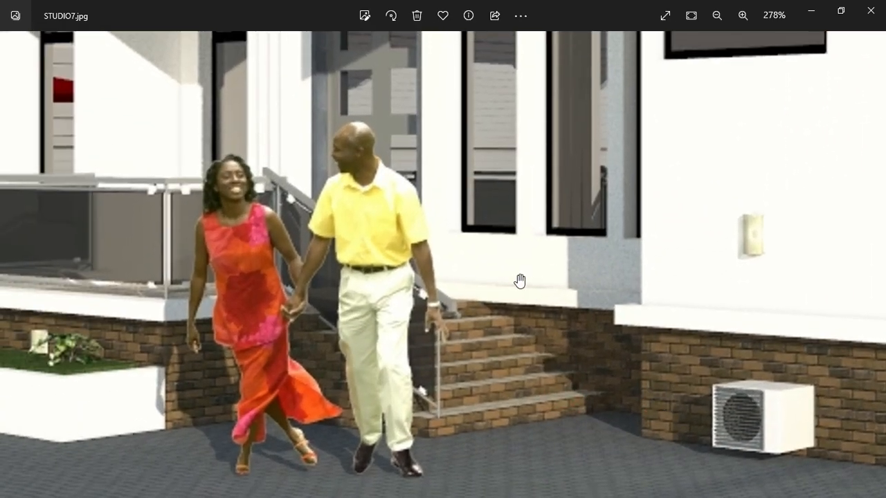
scroll(540, 308, down, 5)
scroll(156, 375, up, 2)
scroll(251, 189, up, 1)
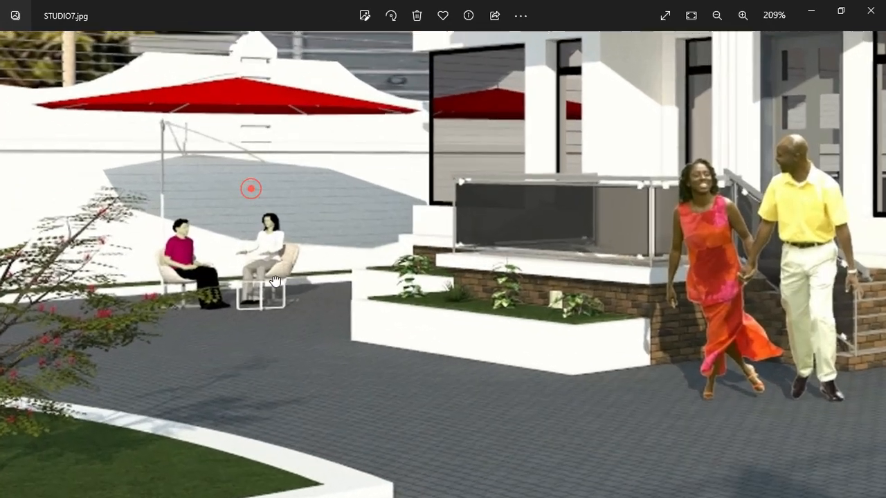
drag(251, 189, 251, 361)
scroll(402, 366, down, 2)
scroll(588, 415, up, 1)
Examine the parked white cars, the waste bin and the planter beside the house in the render
drag(599, 418, 219, 261)
drag(627, 350, 183, 305)
drag(604, 359, 254, 229)
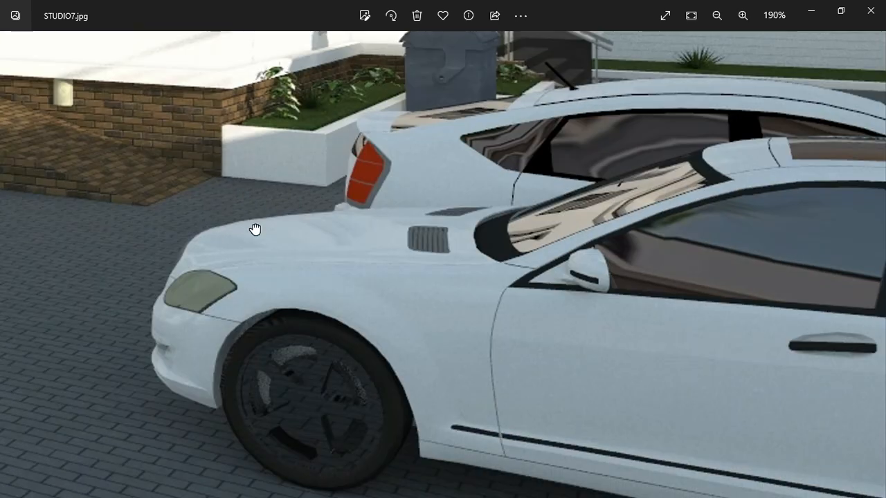
drag(501, 310, 485, 464)
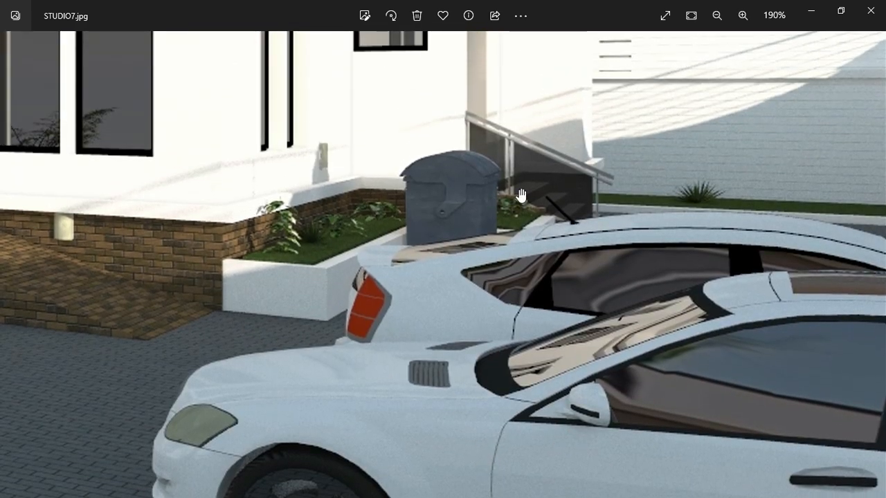
drag(468, 202, 468, 321)
scroll(468, 320, up, 2)
drag(492, 231, 579, 349)
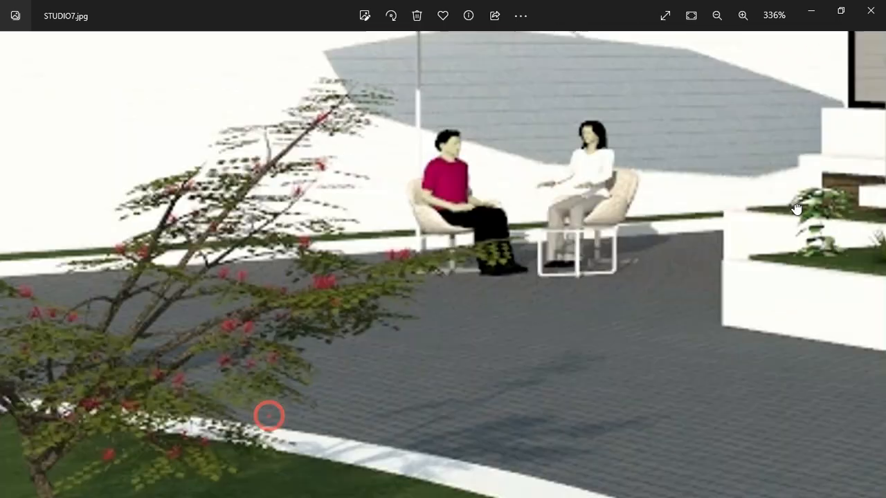
Examine the flowering tree, the seated people and the surrounding paving and wall in the render
drag(797, 209, 752, 157)
drag(355, 352, 633, 467)
drag(557, 224, 417, 469)
drag(483, 50, 474, 314)
drag(559, 228, 360, 247)
scroll(401, 200, down, 7)
drag(557, 299, 446, 249)
drag(574, 270, 764, 344)
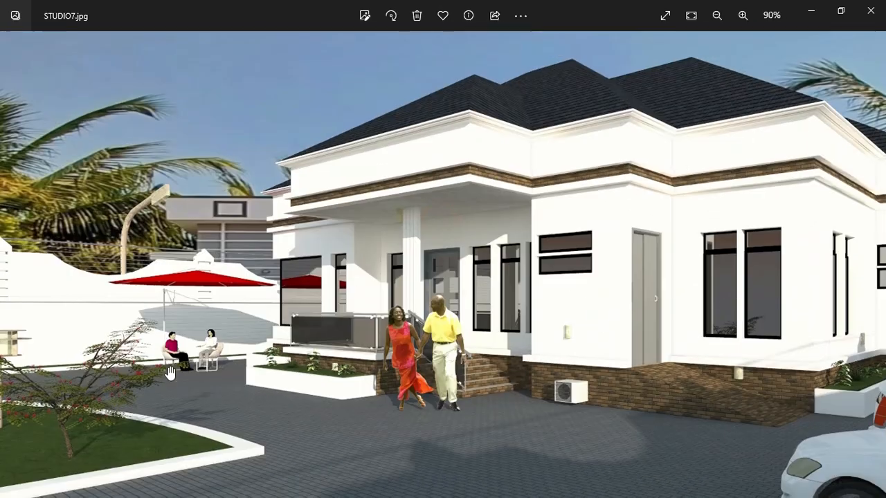
Examine the roof fascia, brick banding, far side walls and brick ramp of the rendered house, ending on the whole facade
scroll(273, 371, up, 1)
drag(272, 370, 281, 238)
drag(466, 322, 475, 254)
scroll(477, 298, up, 5)
scroll(477, 298, right, 10)
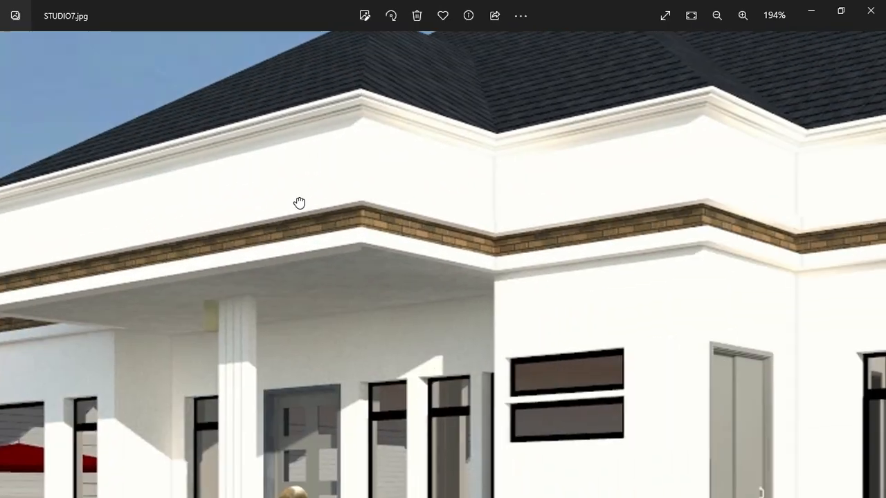
scroll(409, 153, right, 5)
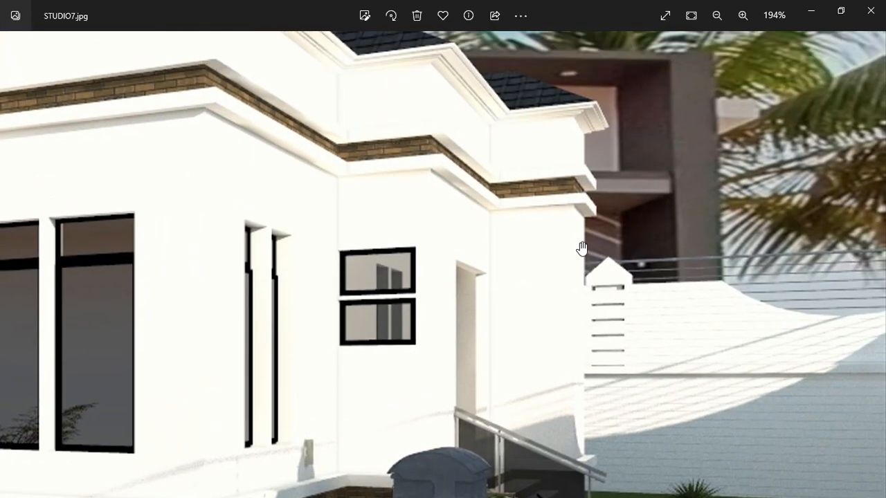
scroll(727, 282, down, 2)
scroll(753, 257, down, 8)
scroll(511, 250, up, 4)
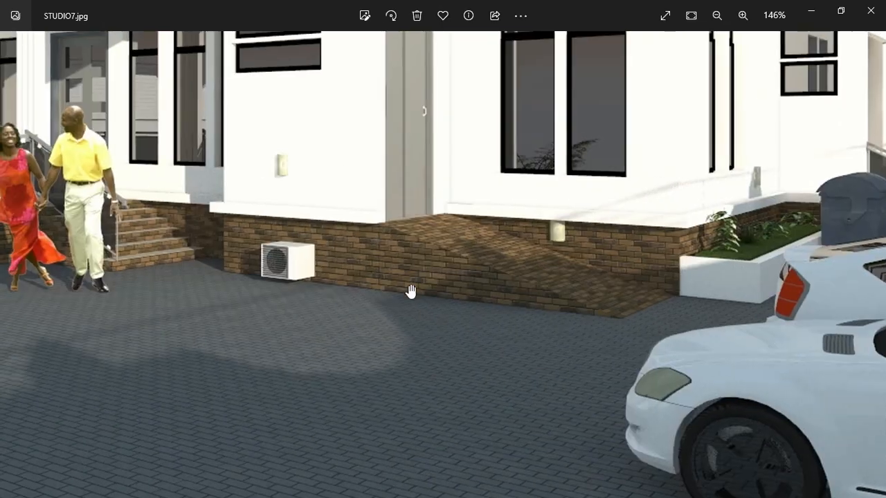
scroll(484, 291, left, 5)
scroll(510, 325, down, 3)
scroll(435, 188, up, 2)
scroll(404, 342, down, 1)
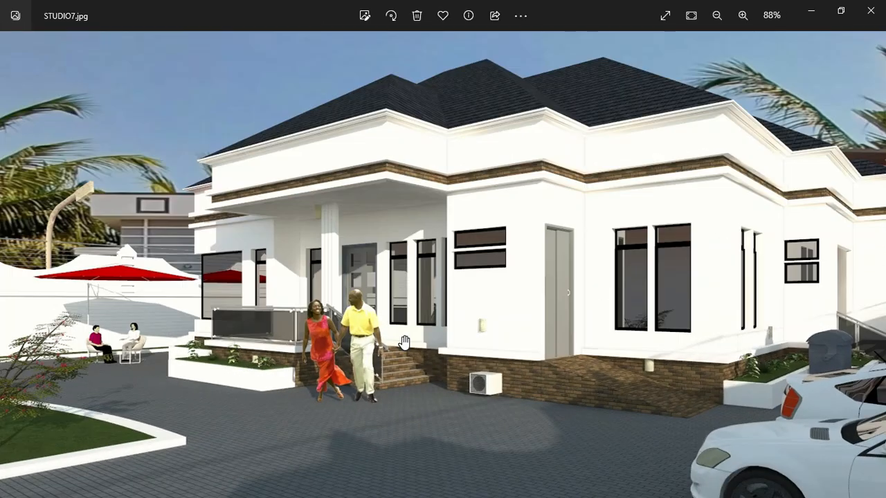